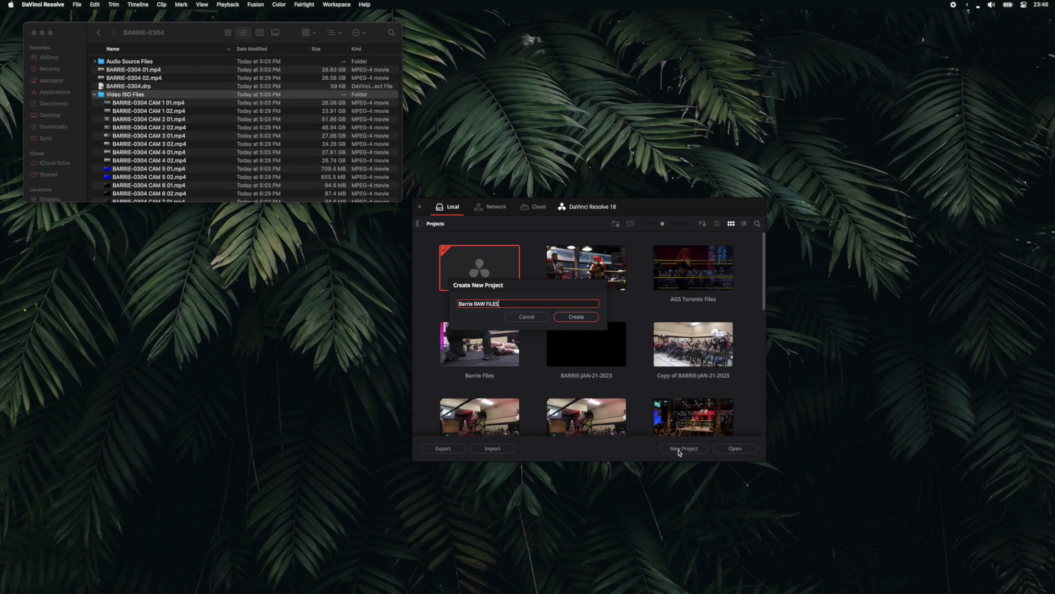
Step: Add both .braw clips from the T5 2TB 01 drive to the media pool, changing the project frame rate to match
left_click(380, 587)
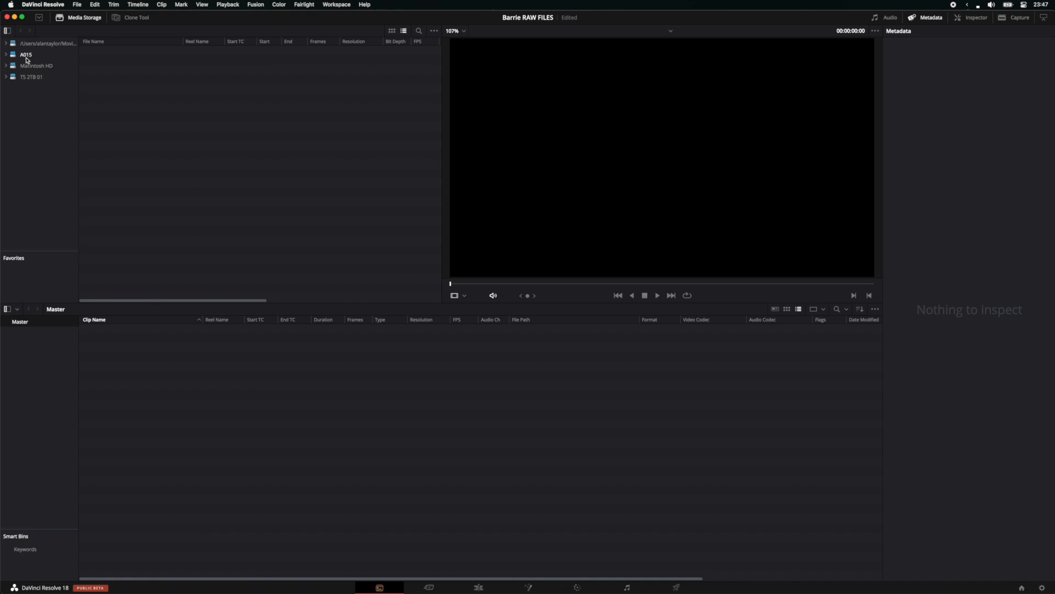
left_click(27, 78)
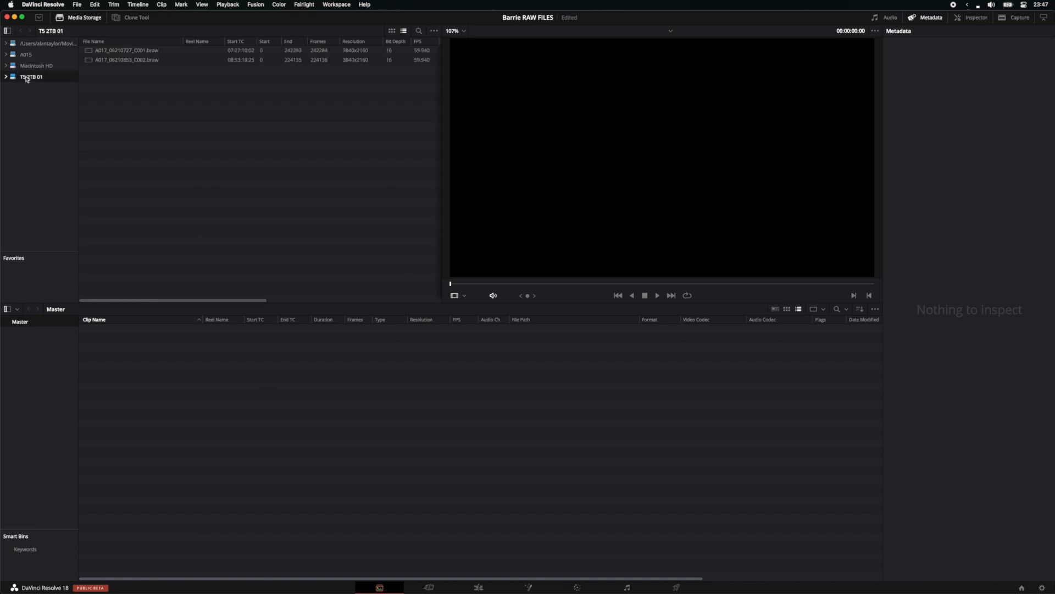
left_click(130, 60)
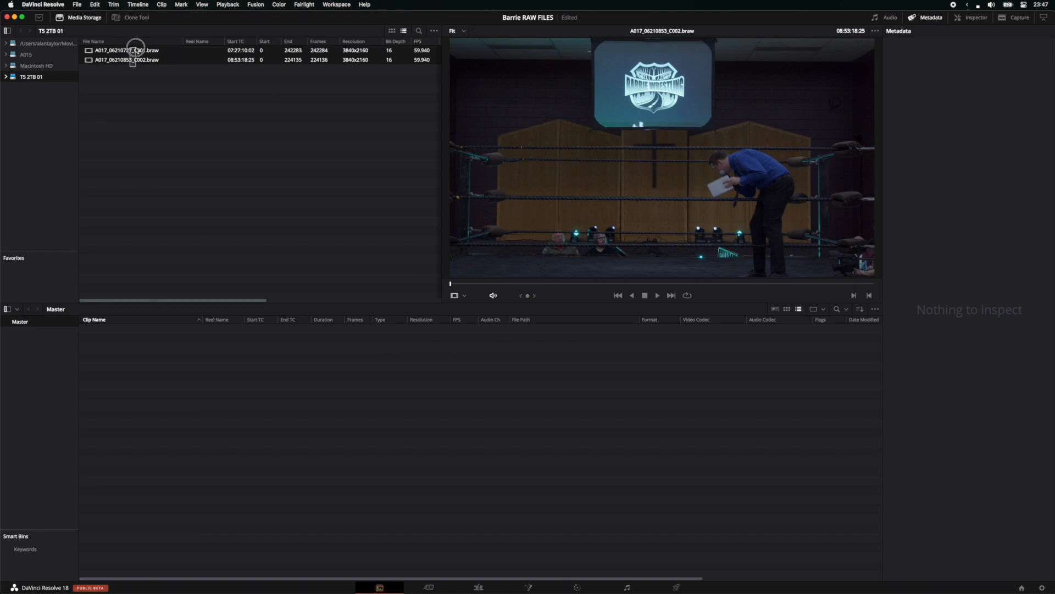
left_click_drag(136, 49, 146, 366)
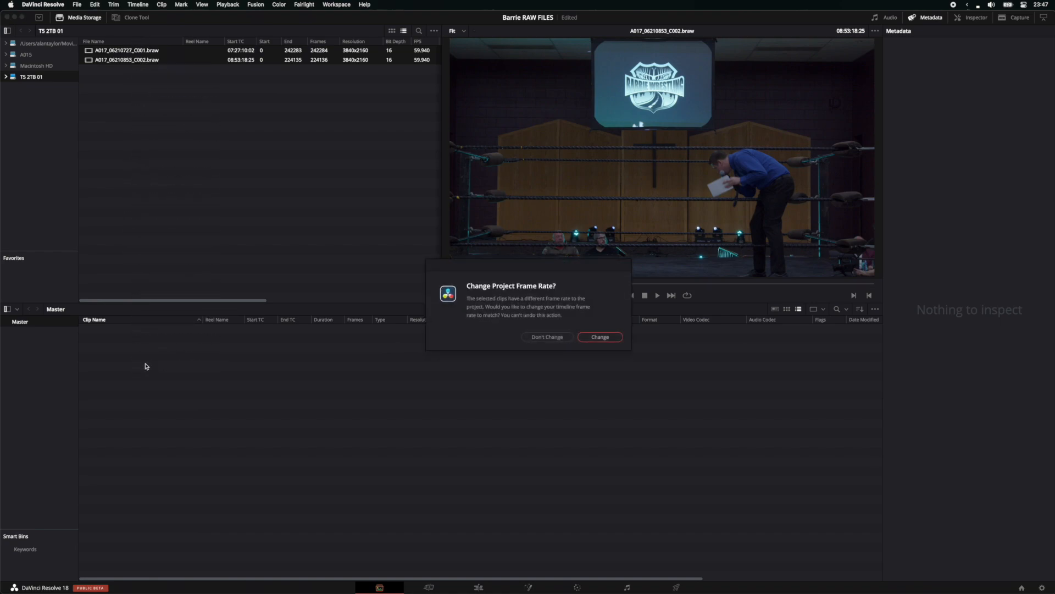
left_click(589, 338)
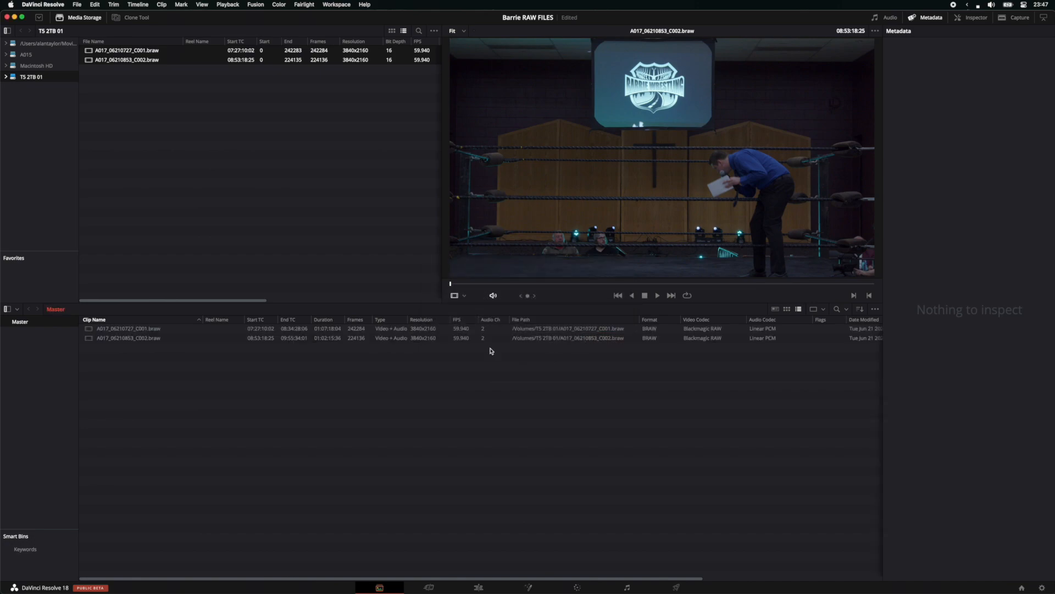
Step: Add the BARRIE-0304 CAM 1 to CAM 4 clips from the Video ISO Files folder on drive A015 to the media pool
left_click(26, 56)
left_click(102, 52)
double_click(101, 52)
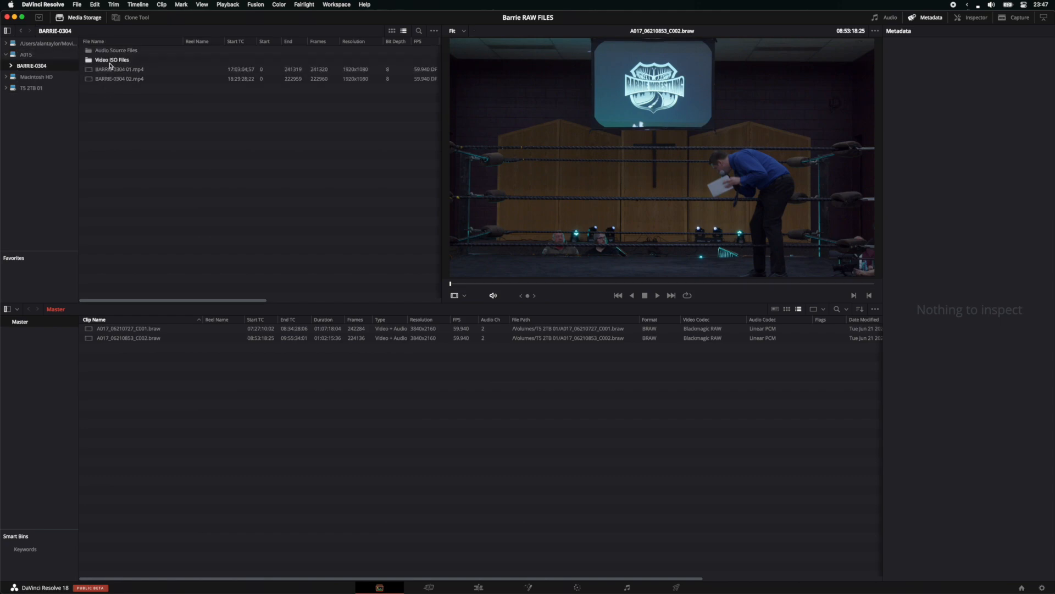
double_click(111, 60)
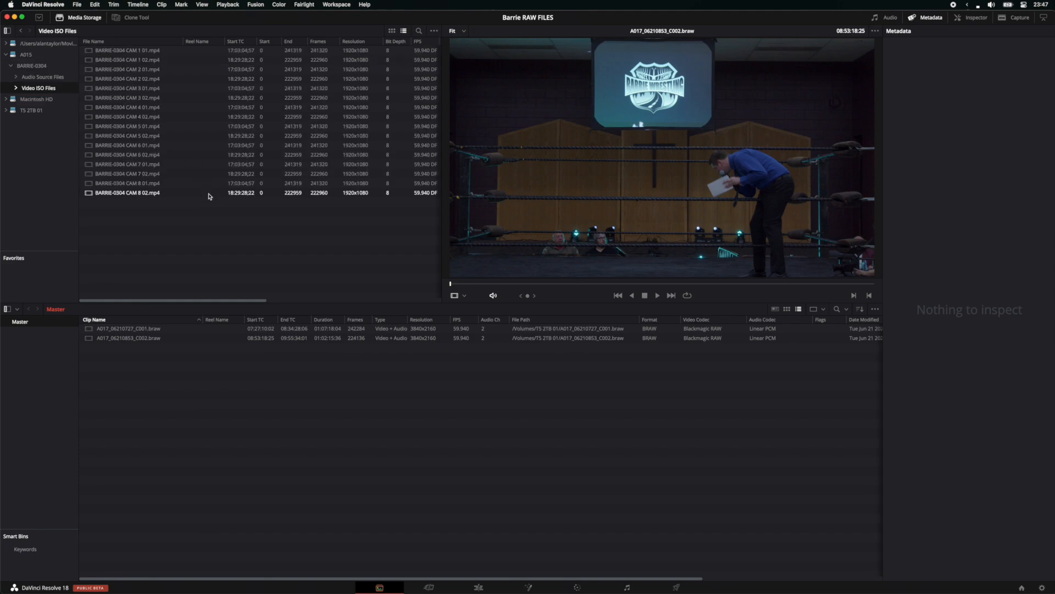
left_click(167, 52)
left_click_drag(168, 54, 159, 118)
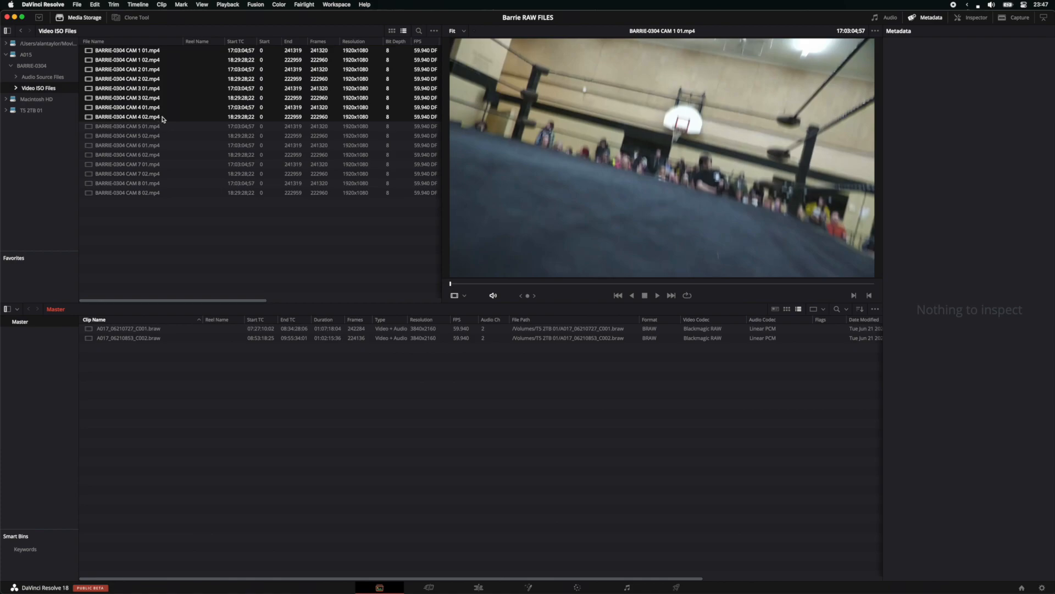
left_click_drag(170, 118, 167, 401)
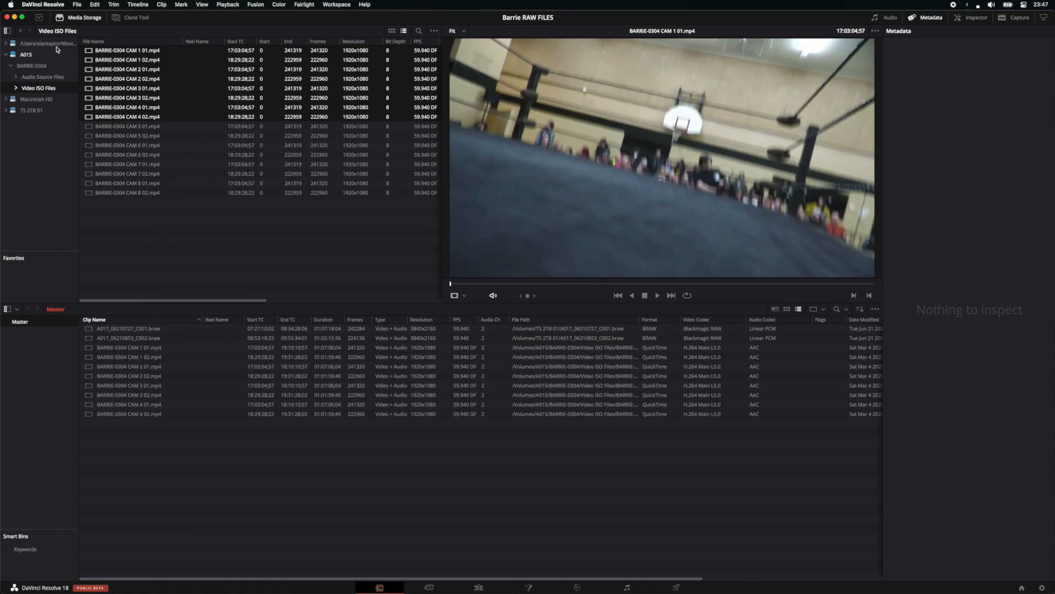
Step: Add the contents of the CAM 1 and CAM 3 folders from Barrie Footage on the Macintosh HD desktop to the media pool
left_click(36, 99)
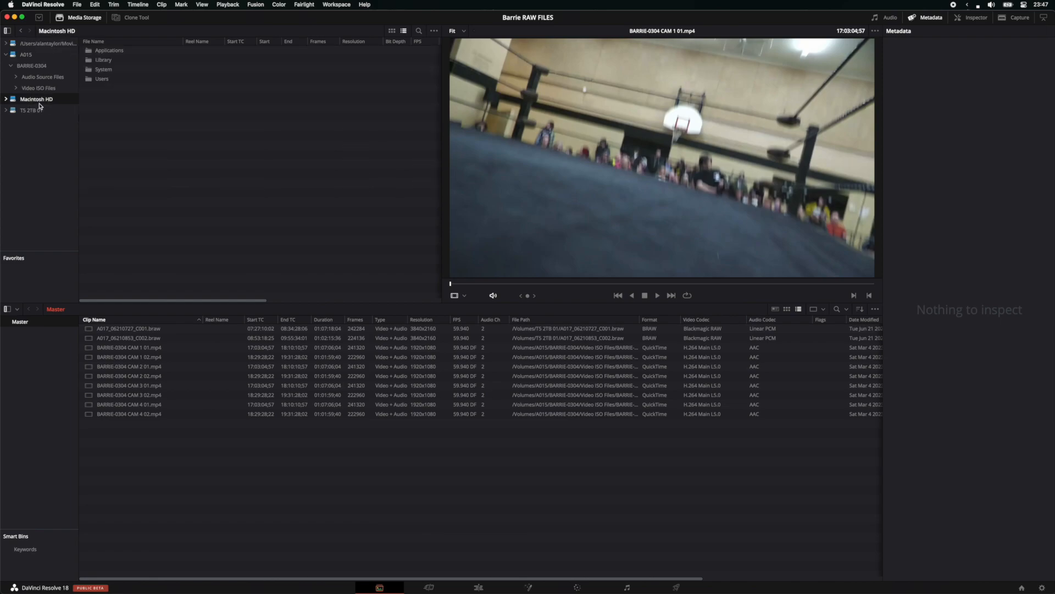
double_click(104, 79)
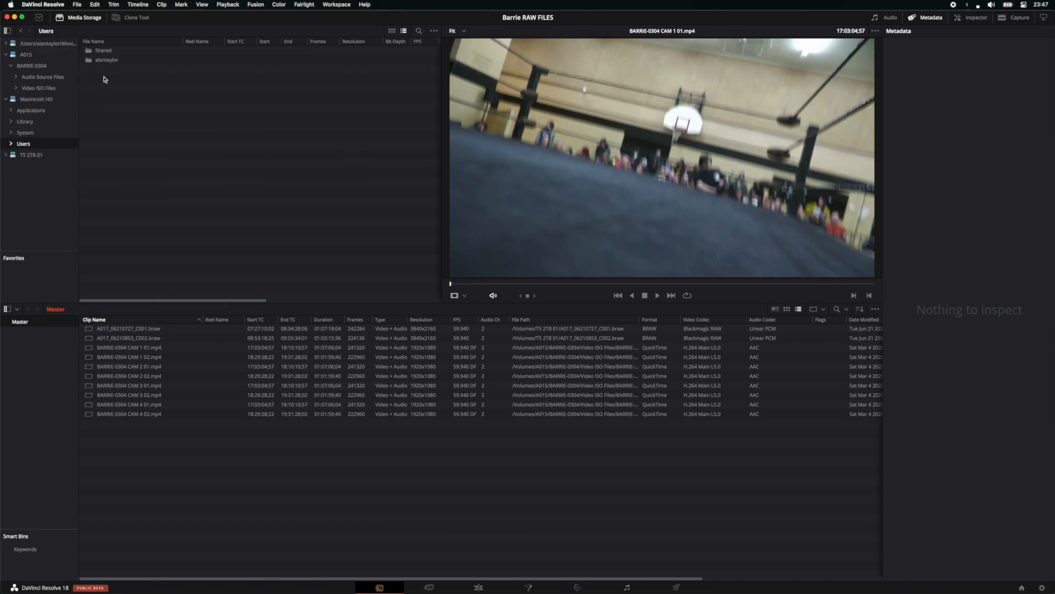
left_click(110, 62)
double_click(109, 62)
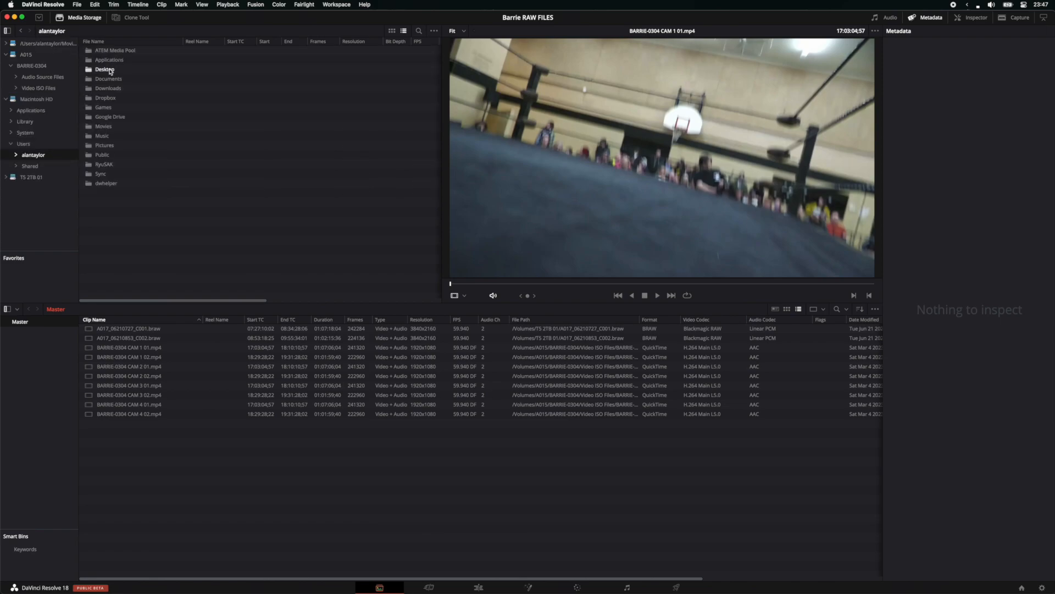
double_click(110, 69)
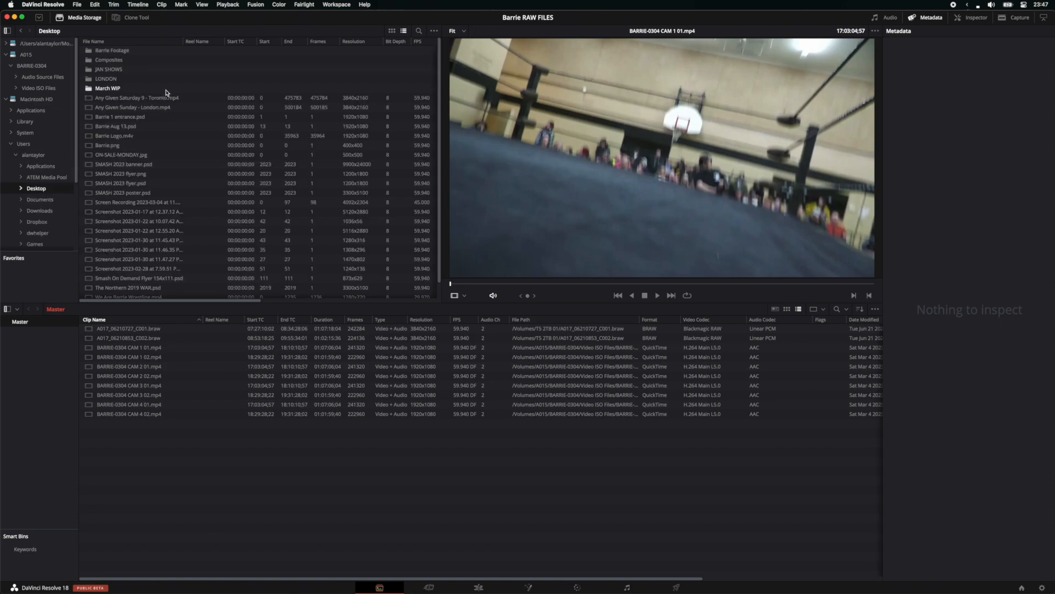
double_click(125, 53)
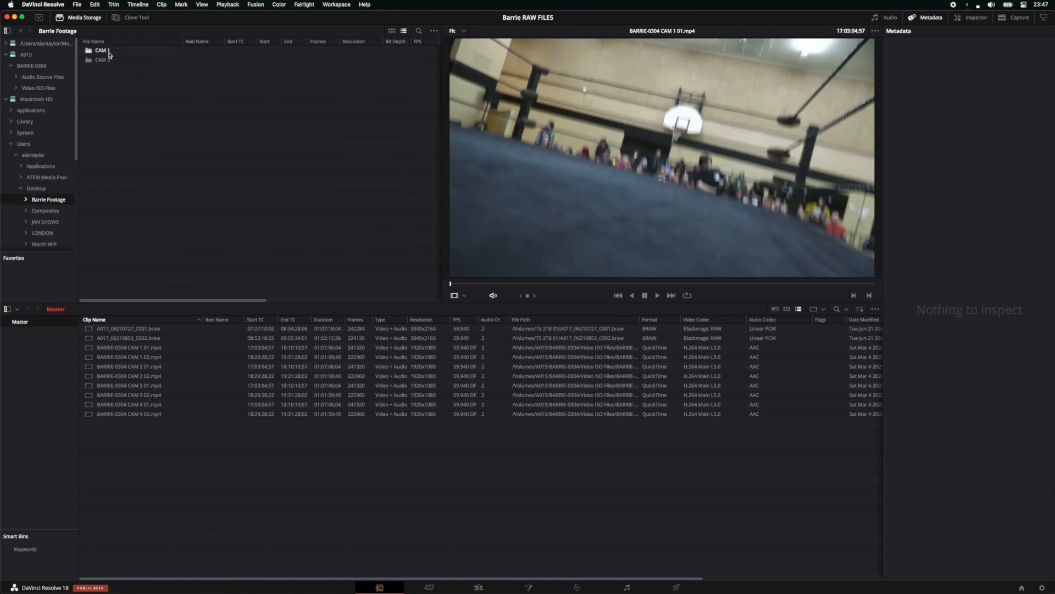
left_click_drag(108, 62, 141, 431)
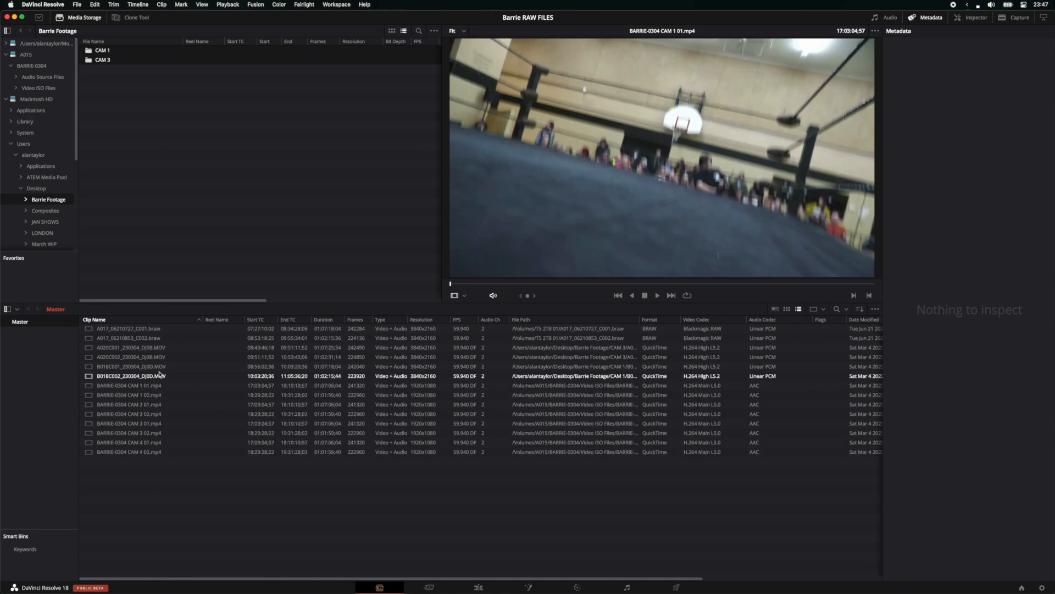
Step: Check the clip details of both .braw files and switch to the Edit page
left_click(166, 330)
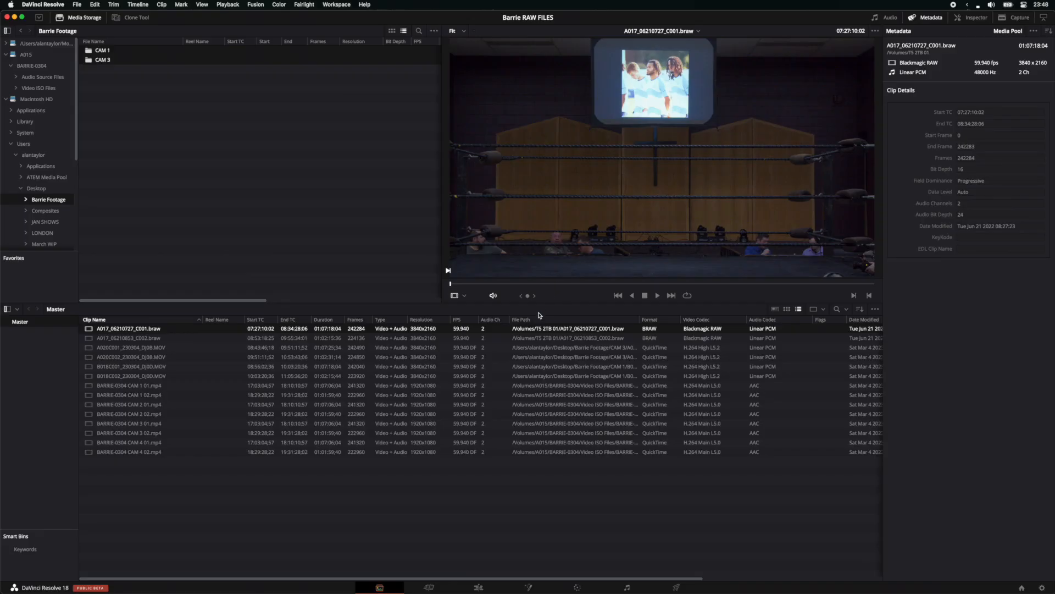
left_click(527, 339)
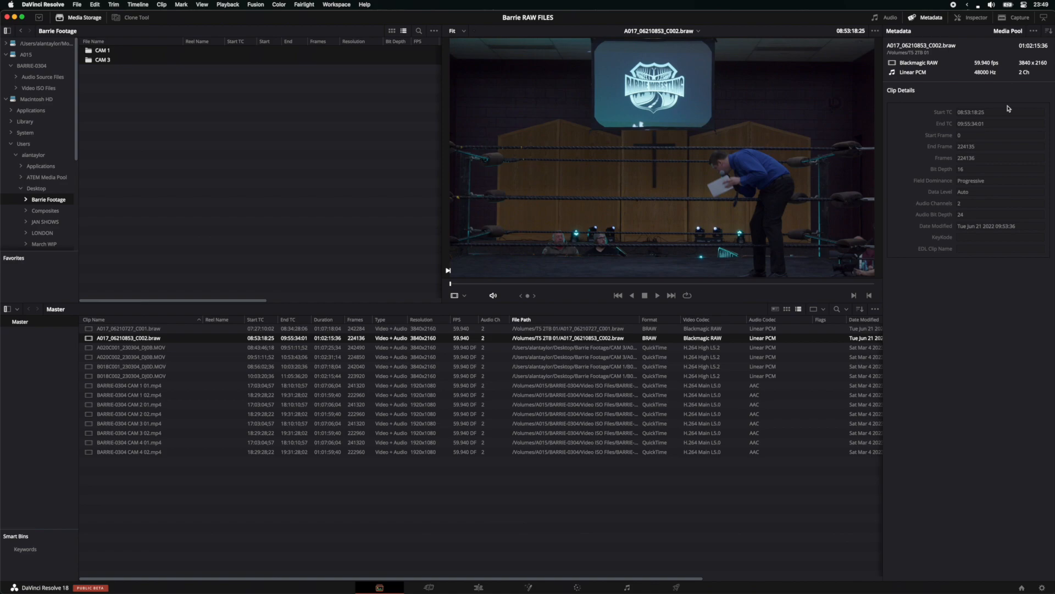
left_click(429, 588)
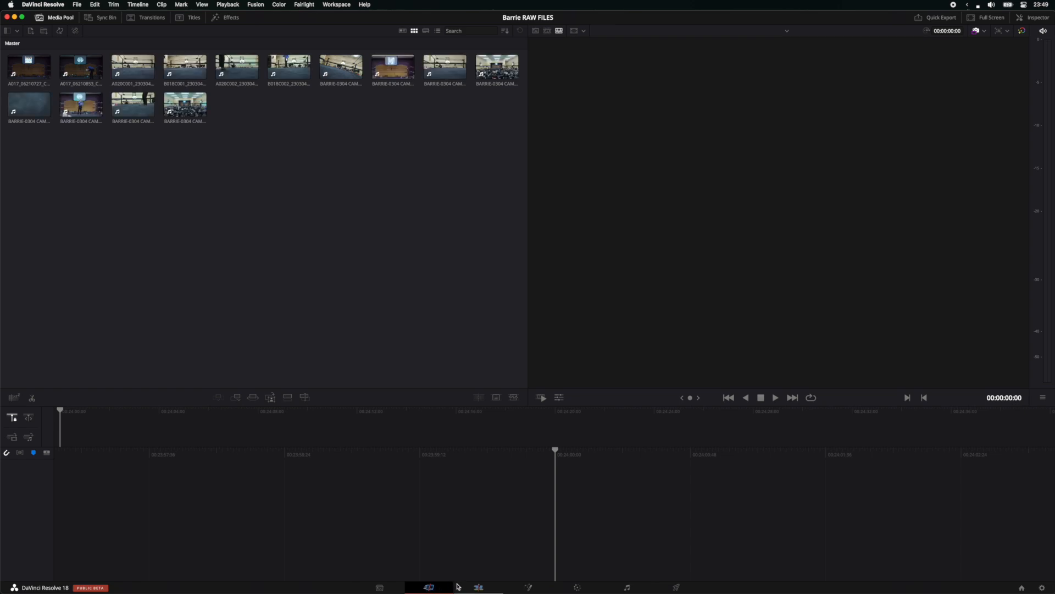
left_click(477, 587)
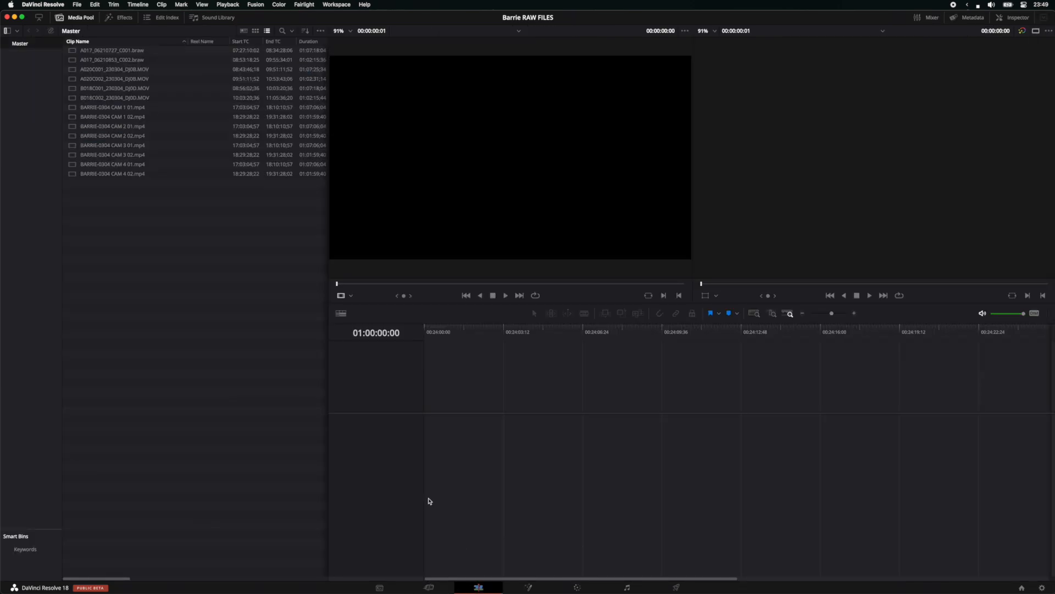
Step: Start a new empty timeline without the project settings and set its start timecode to 07:27:10:02
right_click(127, 256)
mouse_move(228, 257)
left_click(290, 259)
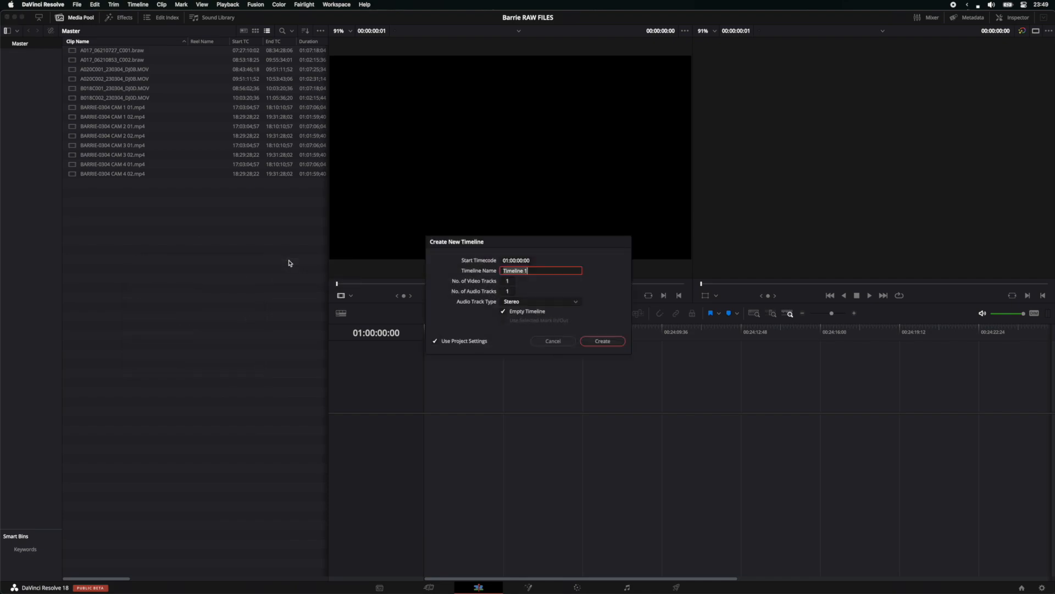
left_click(443, 342)
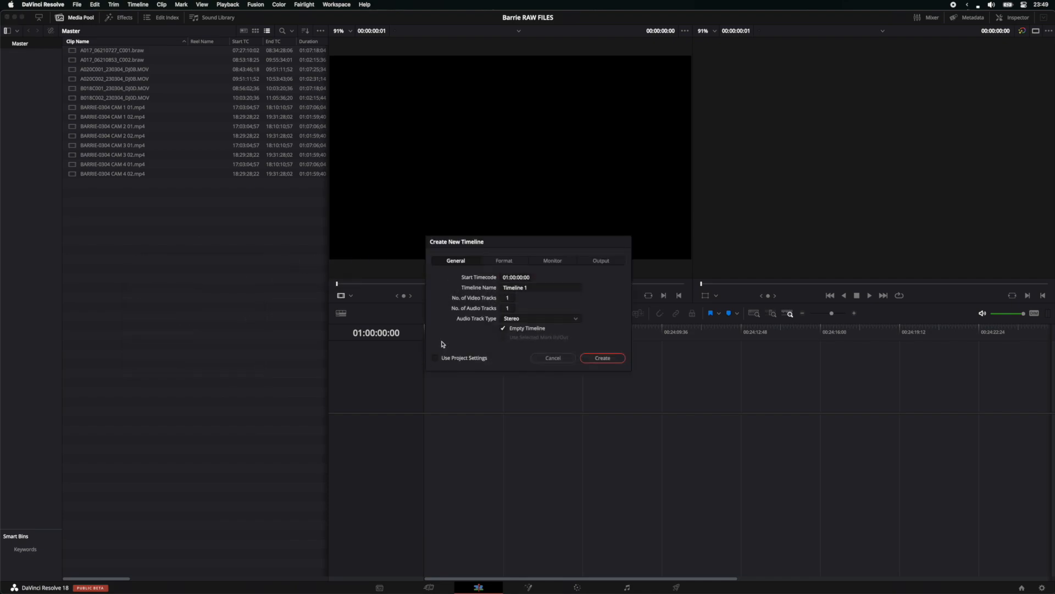
left_click(522, 280)
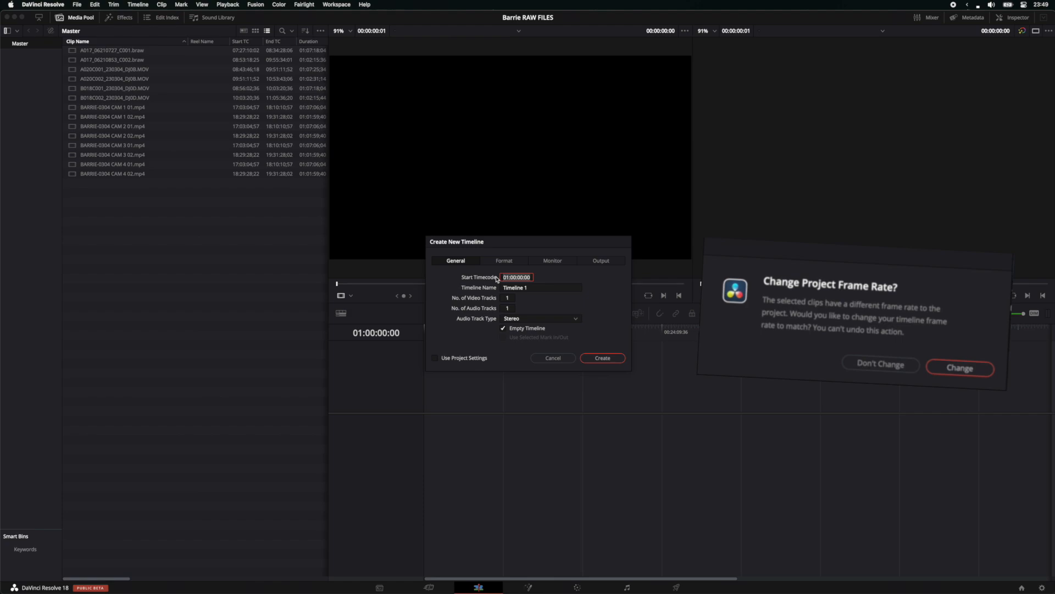
type("07:")
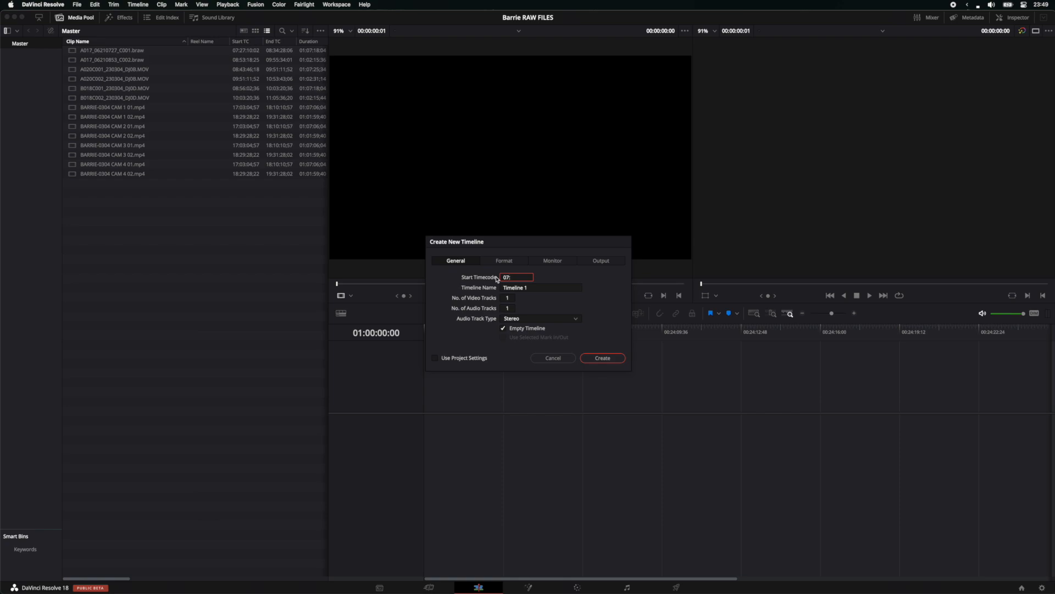
type("27:10;02")
Step: Name the timeline BARRIE-0304 CAM 1 014K, set its resolution to 3840 x 2160 Ultra HD, and create it
left_click(520, 288)
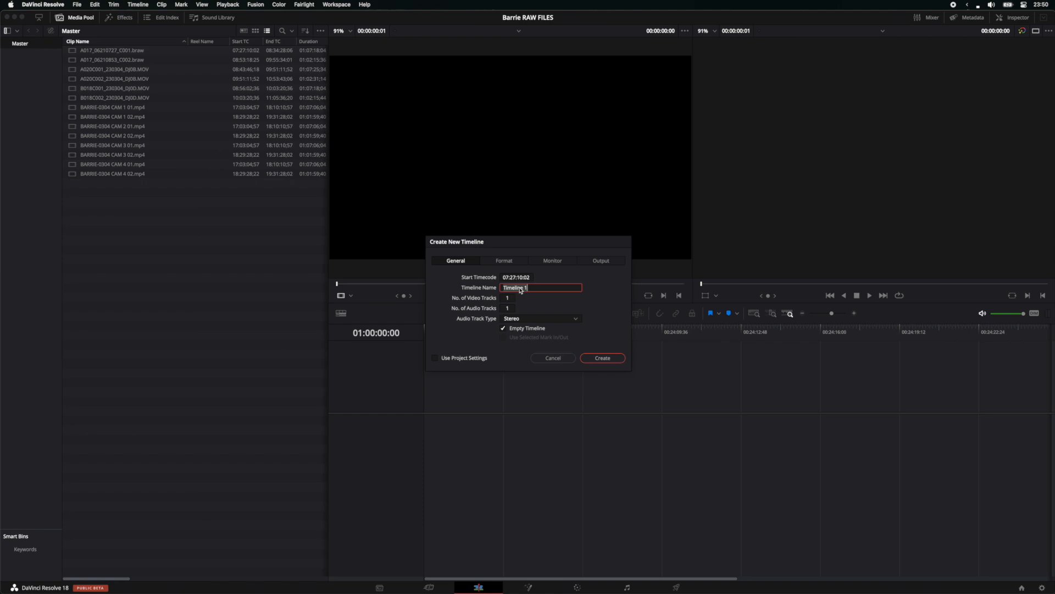
type("BARRIE-0304 CAM 1 014K")
left_click(505, 261)
left_click(525, 279)
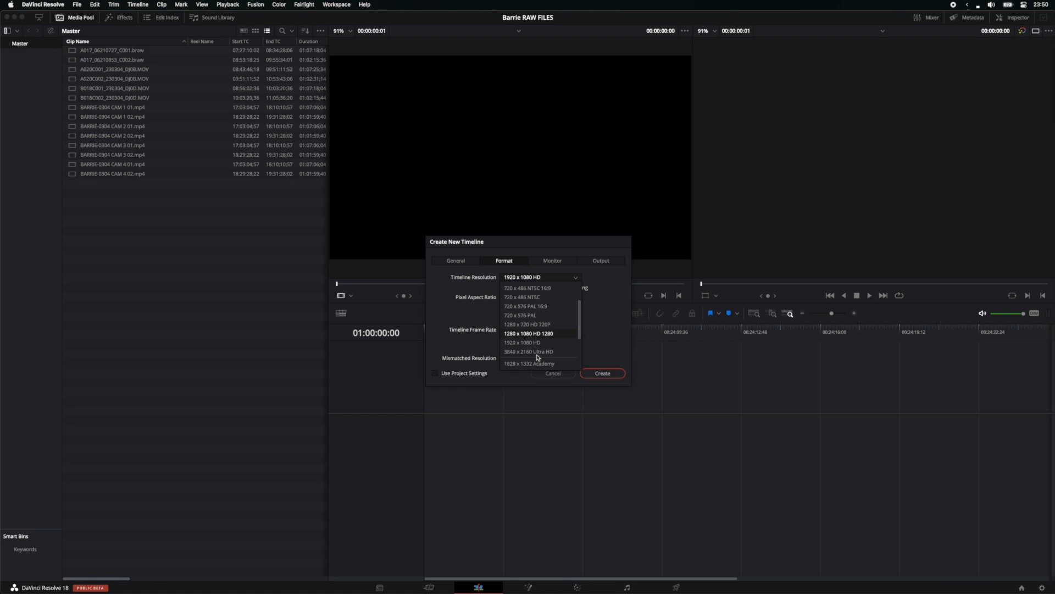
left_click(539, 351)
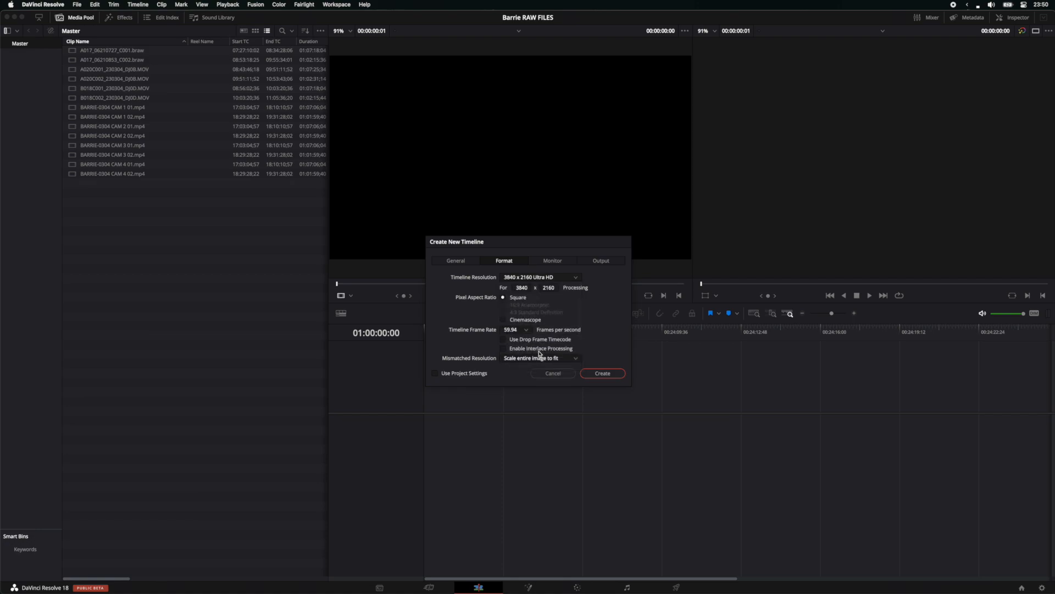
left_click(602, 373)
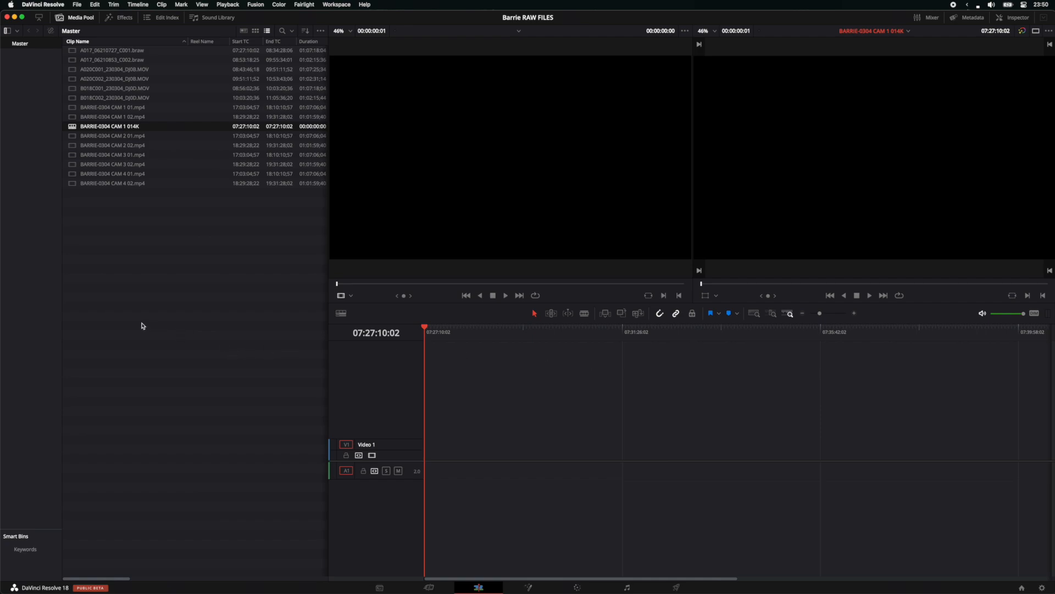
Step: Start a second empty timeline without the project settings and set its start timecode to 08:53:18:25
right_click(130, 285)
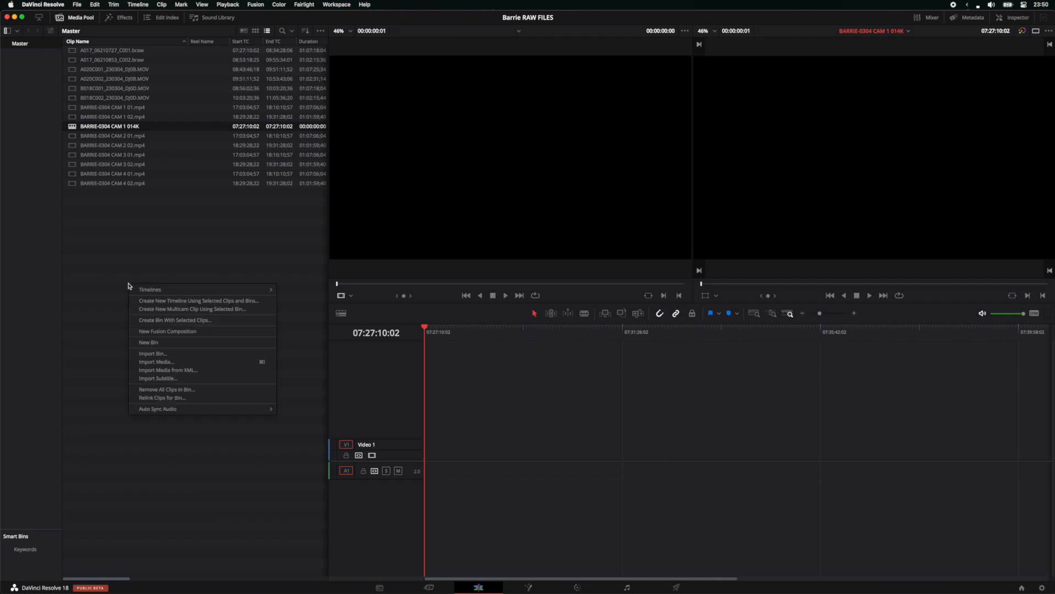
mouse_move(216, 289)
left_click(293, 294)
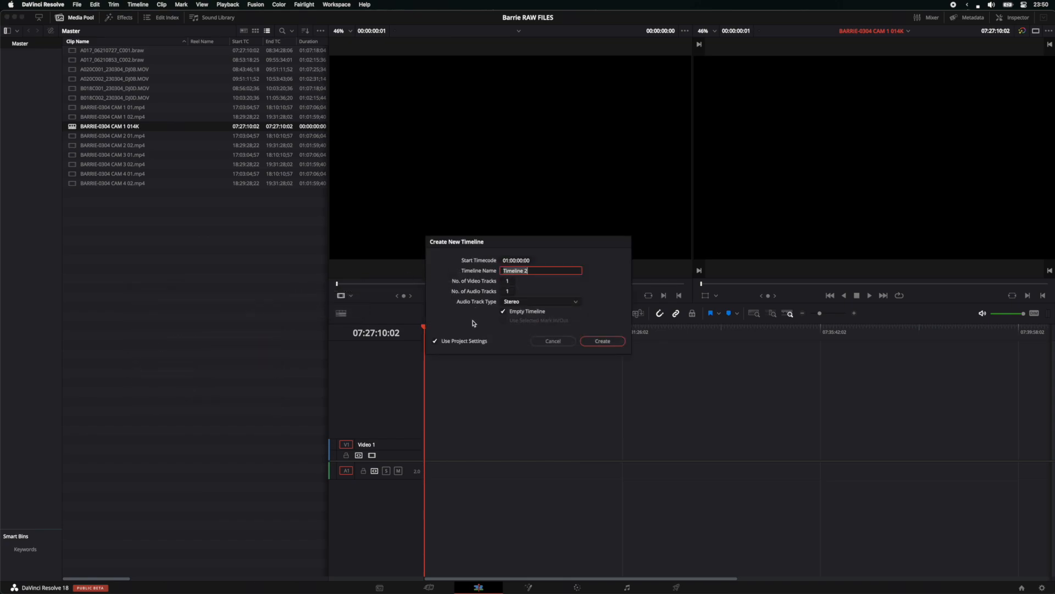
left_click(472, 340)
left_click(511, 277)
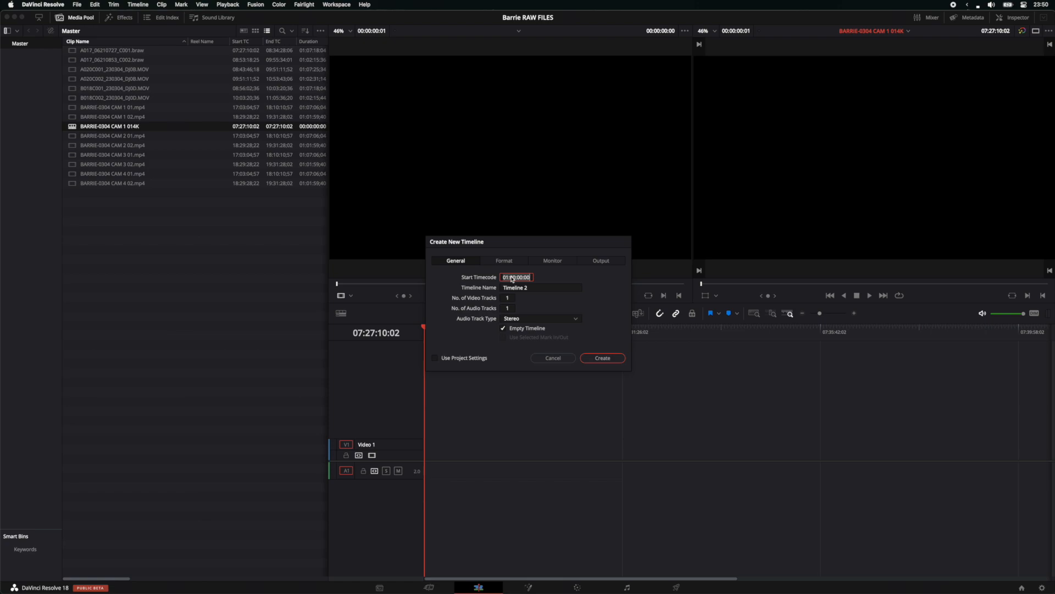
type("08:53:18:25")
Step: Name the second timeline BARRIE-0304 CAM 1 024K, set its resolution to 3840 x 2160 Ultra HD, and create it
left_click(514, 290)
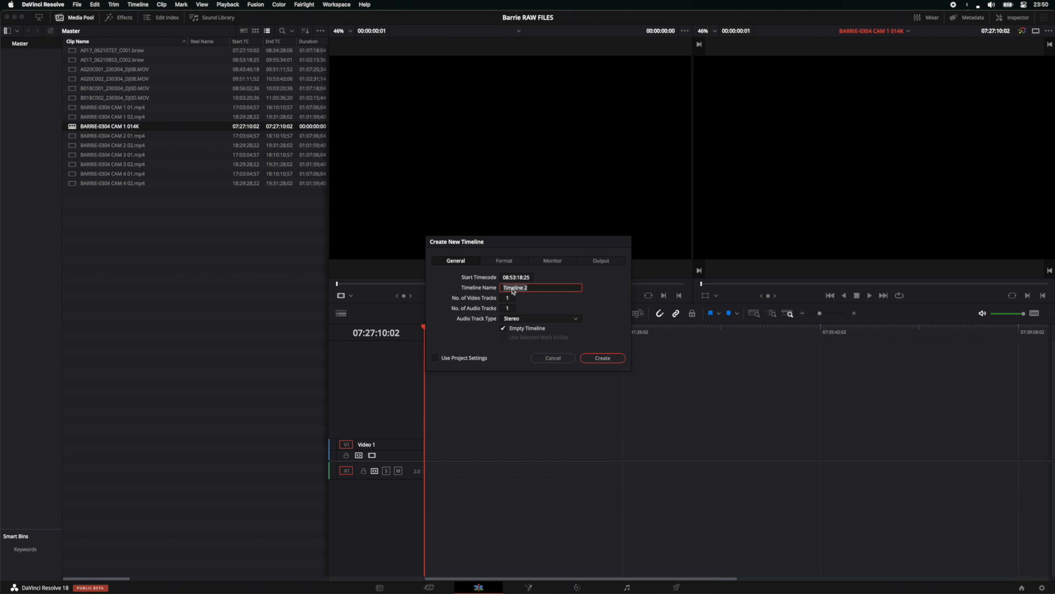
type("BARRIE-0304 CAM 1 024K")
left_click(506, 261)
left_click(526, 278)
scroll(530, 330, "down", 1)
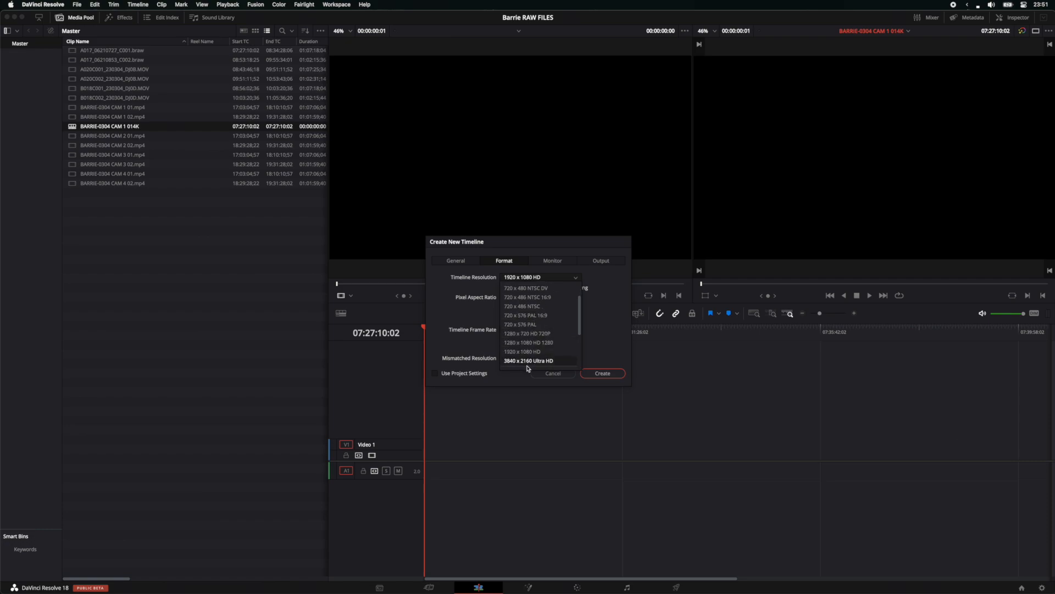
left_click(530, 361)
left_click(603, 374)
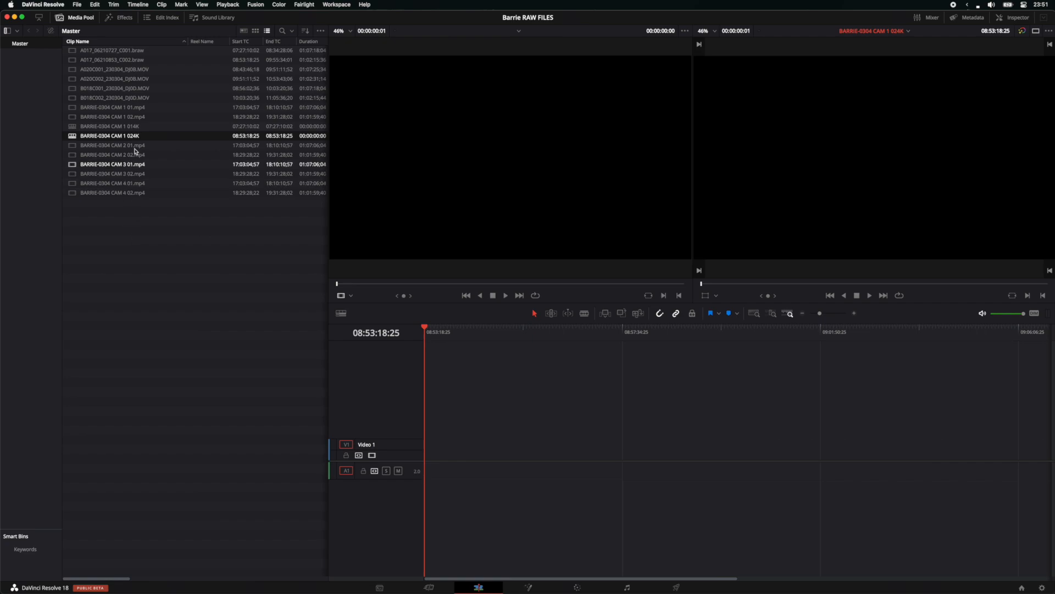
Step: Duplicate the two BARRIE-0304 CAM 1 4K timelines into CAM 2, CAM 3 and CAM 4 versions, and sort the clips by name in ascending order
left_click(143, 127)
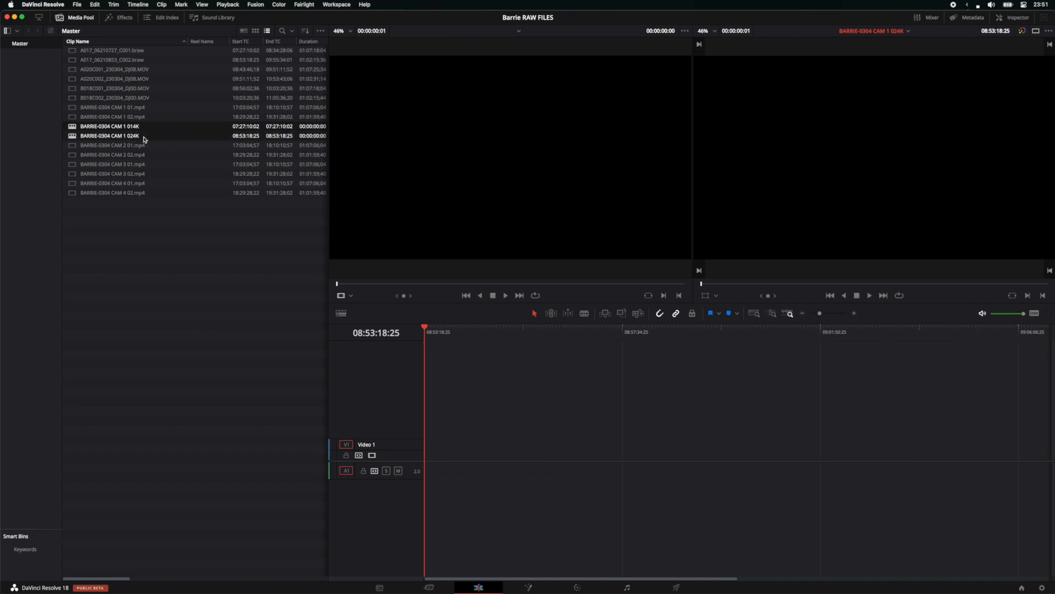
right_click(145, 139)
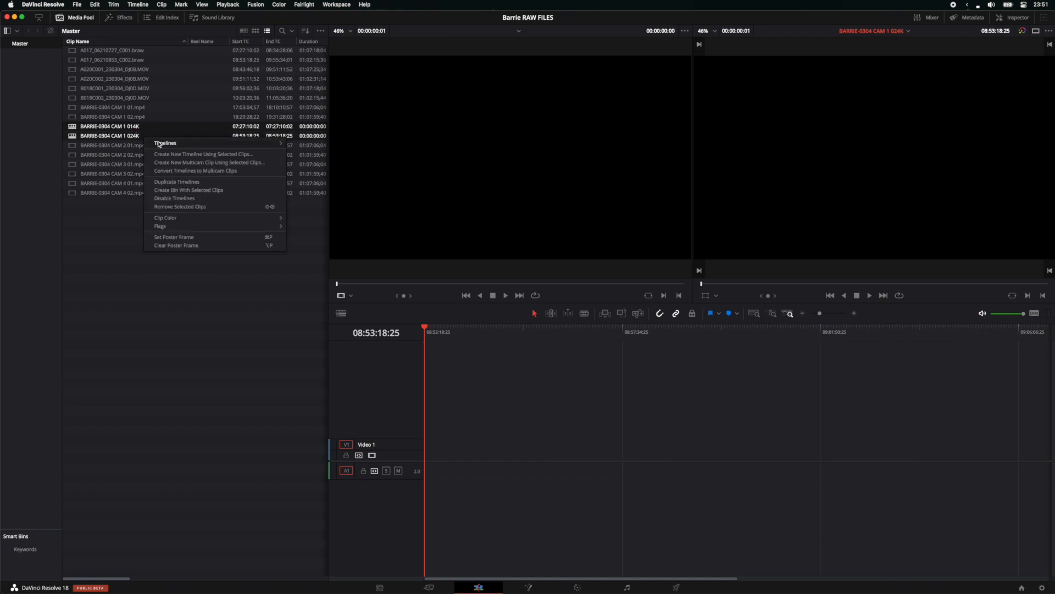
mouse_move(159, 146)
left_click(164, 182)
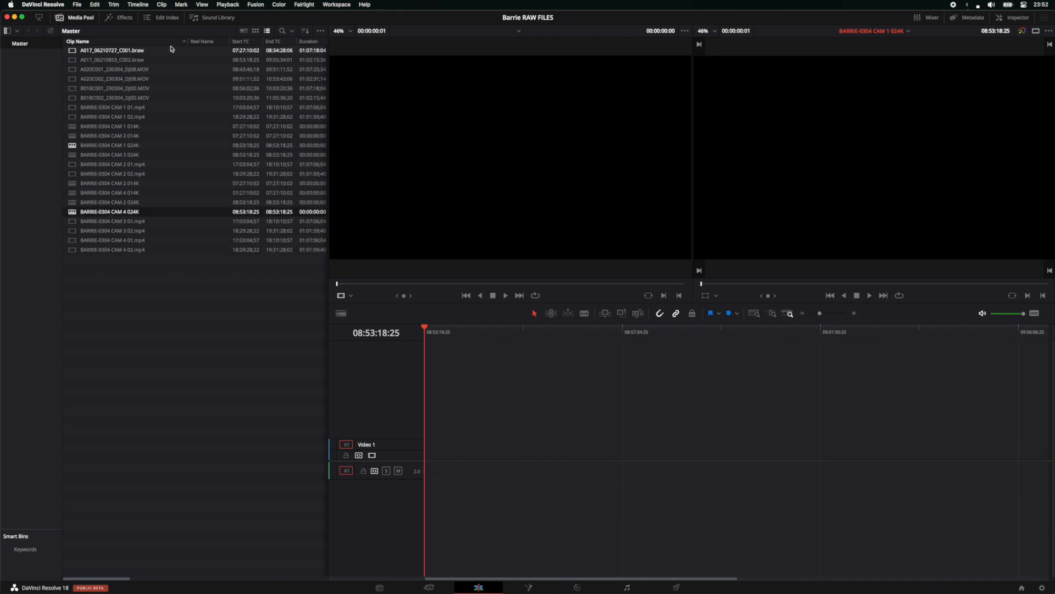
left_click(175, 42)
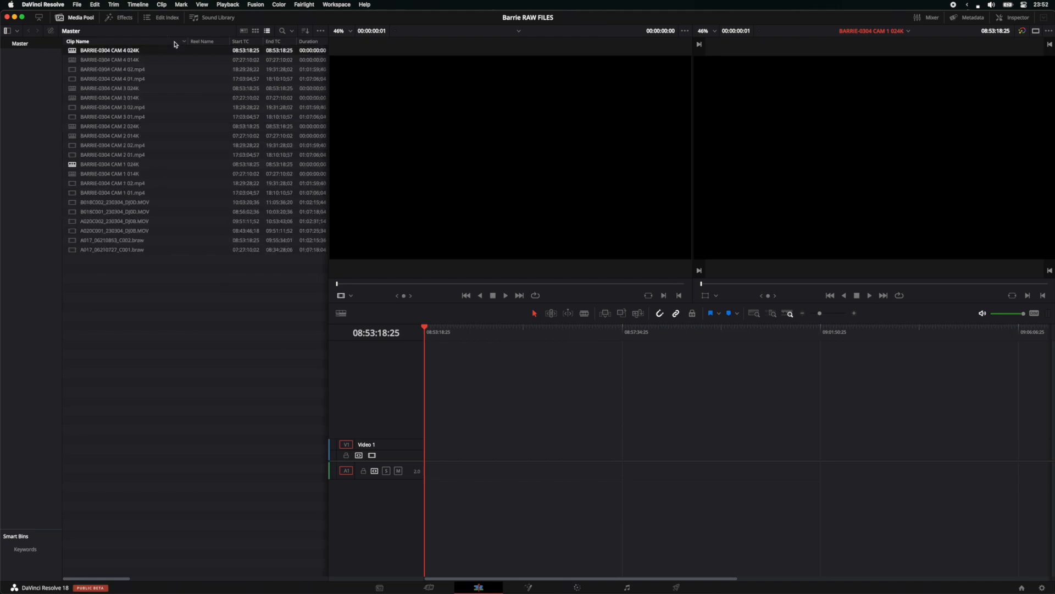
left_click(175, 43)
Step: Place BARRIE-0304 CAM 2 01.mp4 at the start of the BARRIE-0304 CAM 2 014K timeline and add a marker at 07:29:37:28
left_click(108, 211, "super")
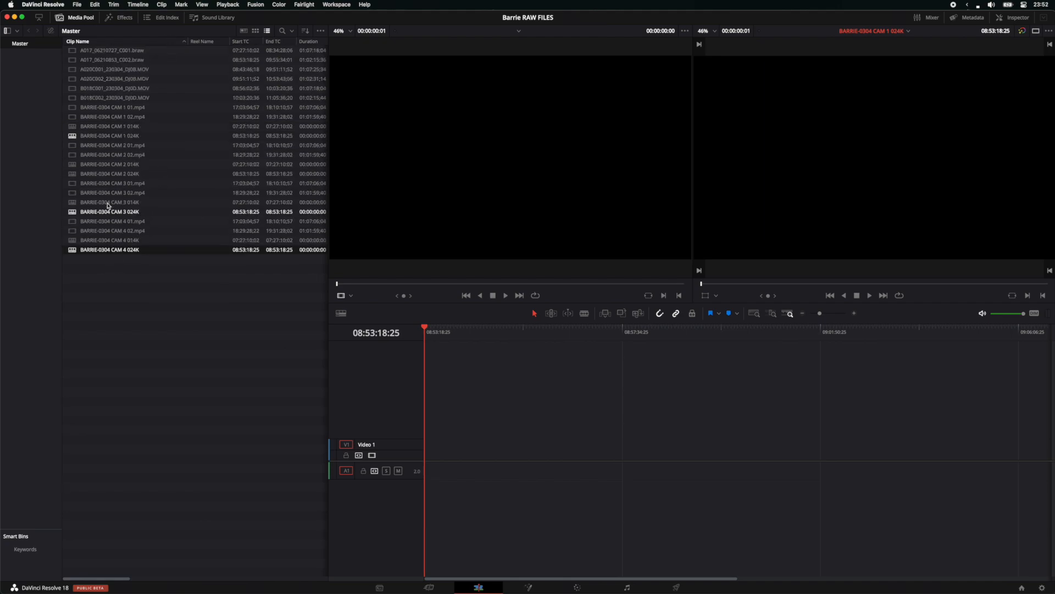
left_click(107, 166)
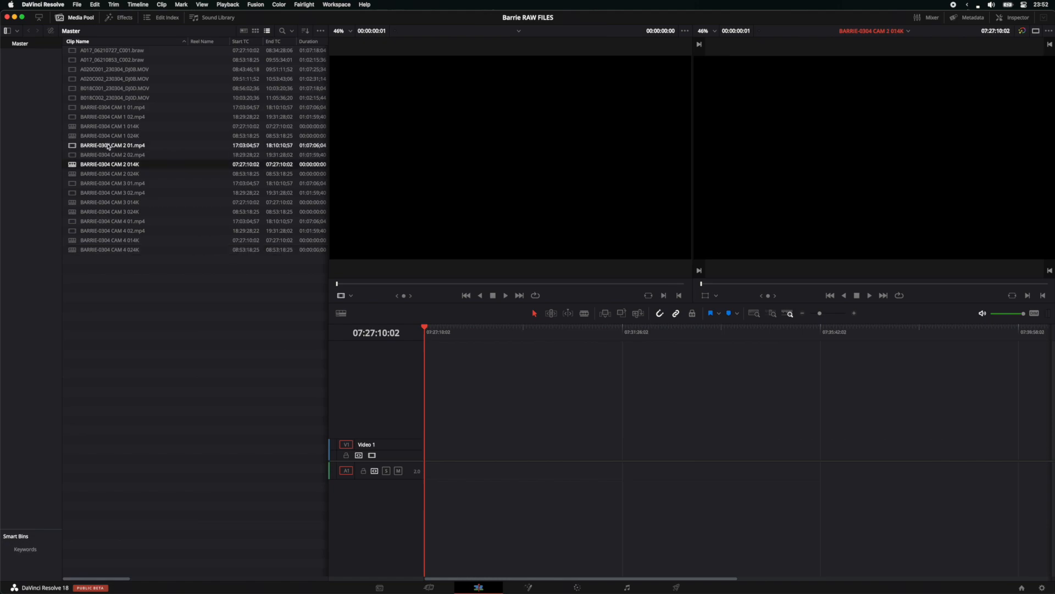
left_click_drag(108, 148, 427, 453)
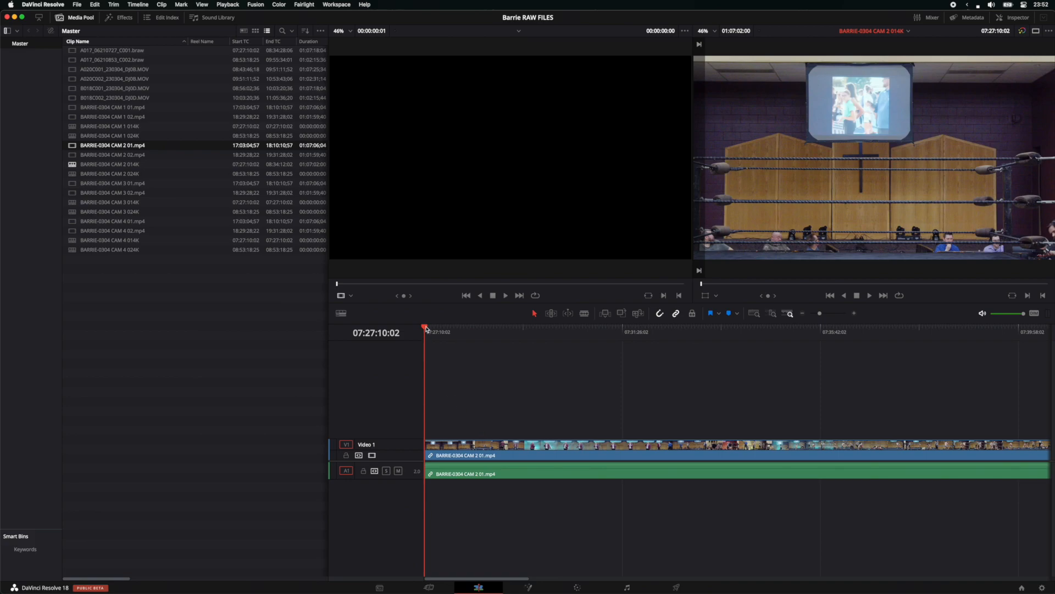
left_click_drag(425, 328, 538, 321)
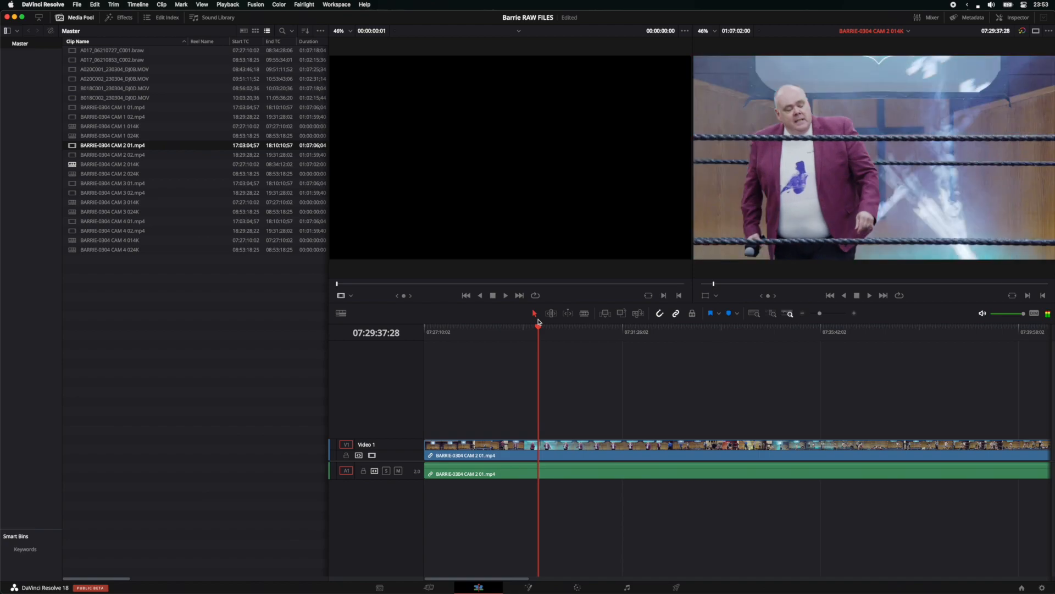
key("m")
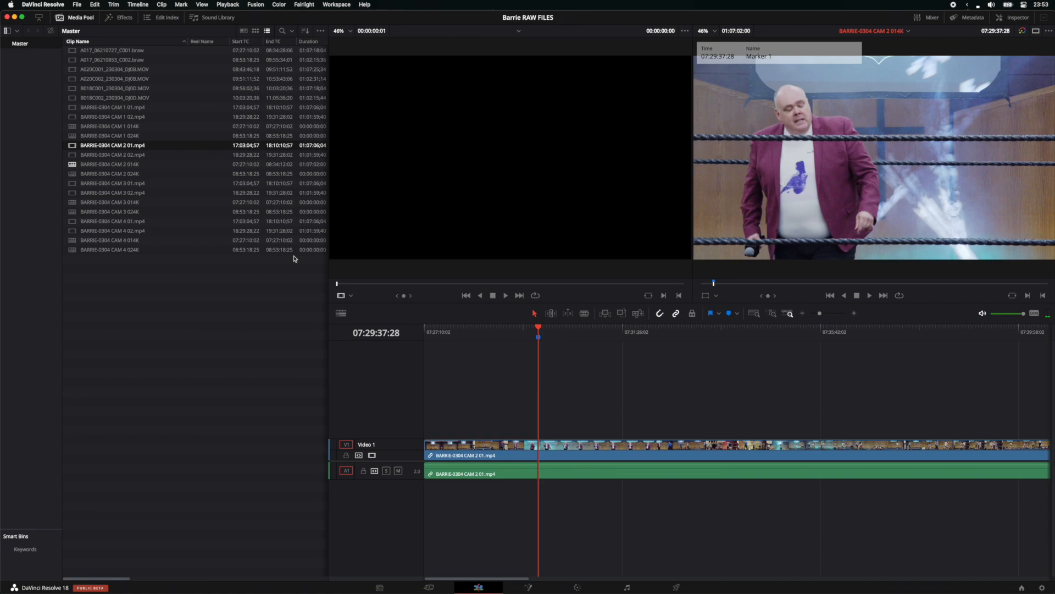
Step: Load A017_06210727_C001.braw in the source viewer and set its In point at 07:29:47:59, the frame matching the timeline marker
left_click_drag(137, 50, 370, 99)
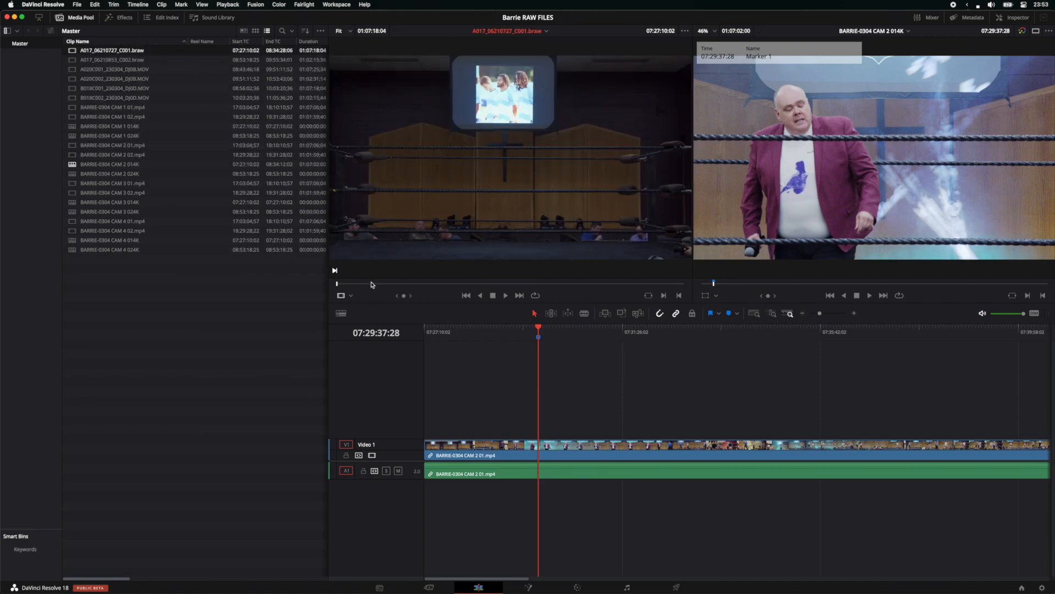
left_click_drag(337, 284, 350, 286)
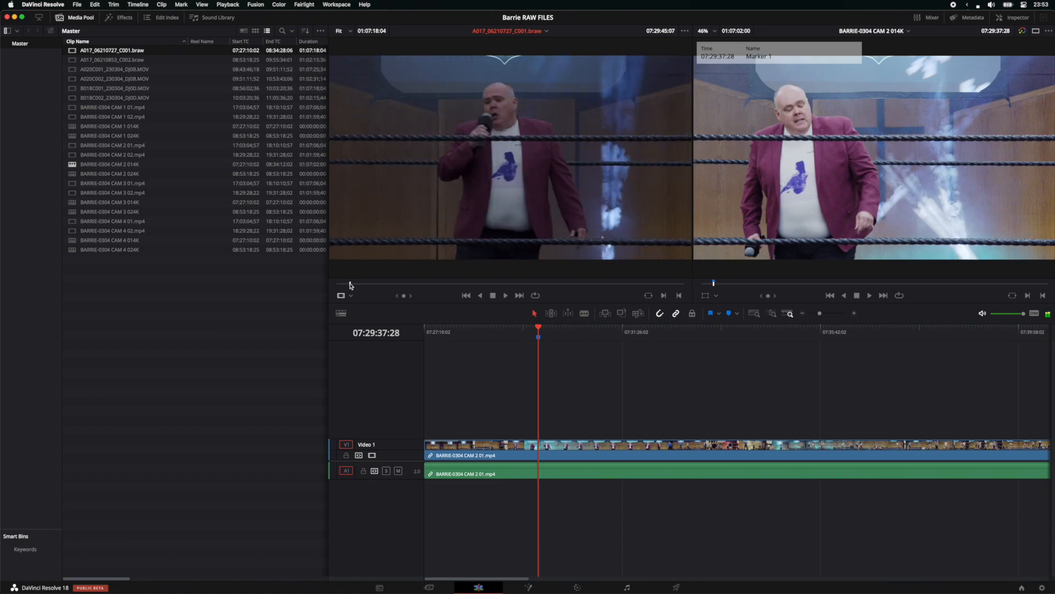
key("Left")
key("Left")
key("Left")
key("Left")
key("Left")
key("Left")
key("Left")
key("Left")
key("Left")
key("Left")
key("Left")
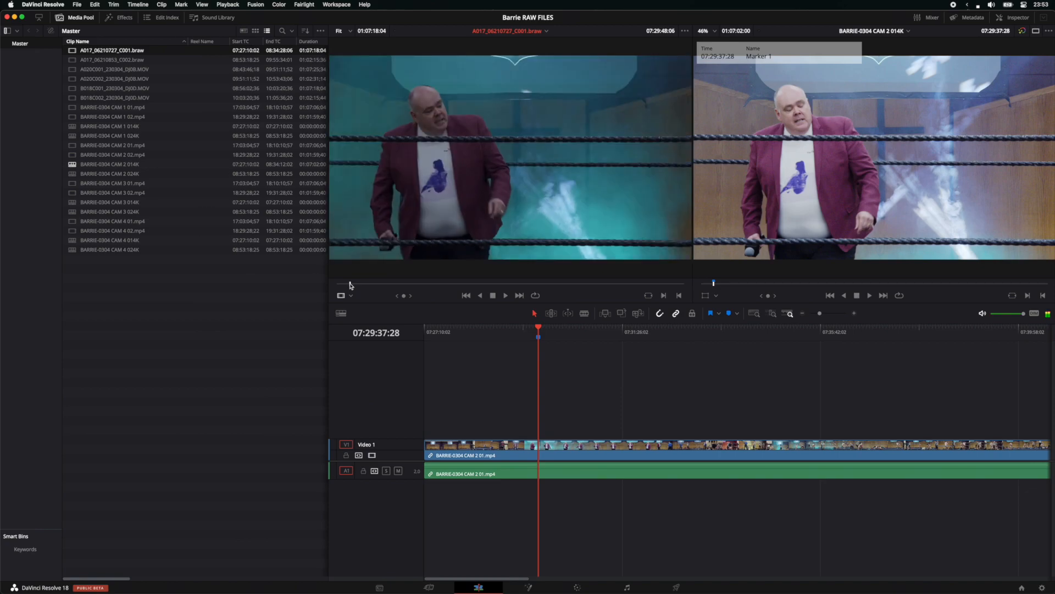
key("Right")
key("Right")
key("Right")
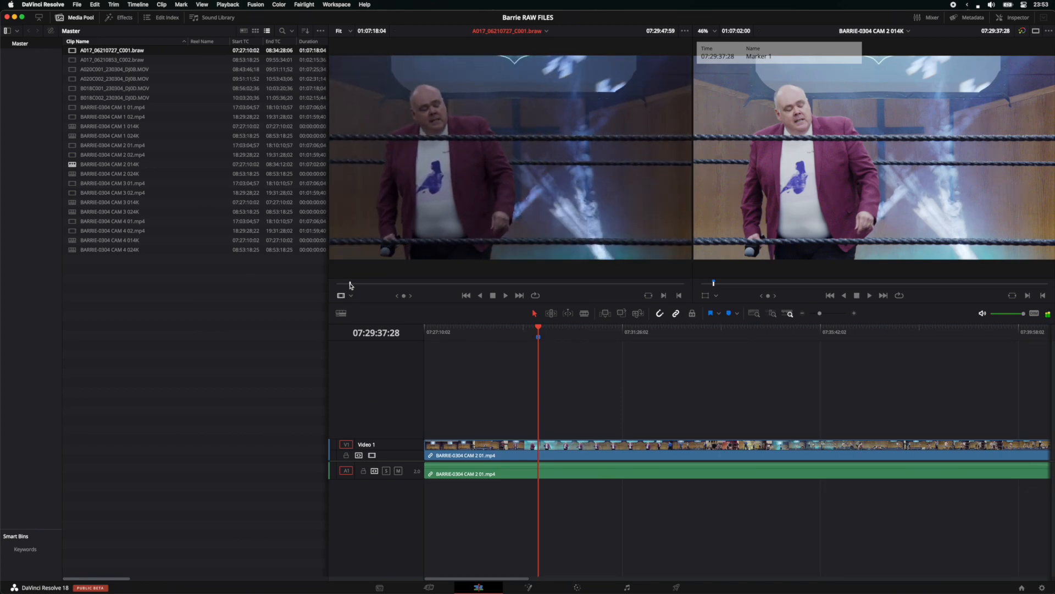
key("i")
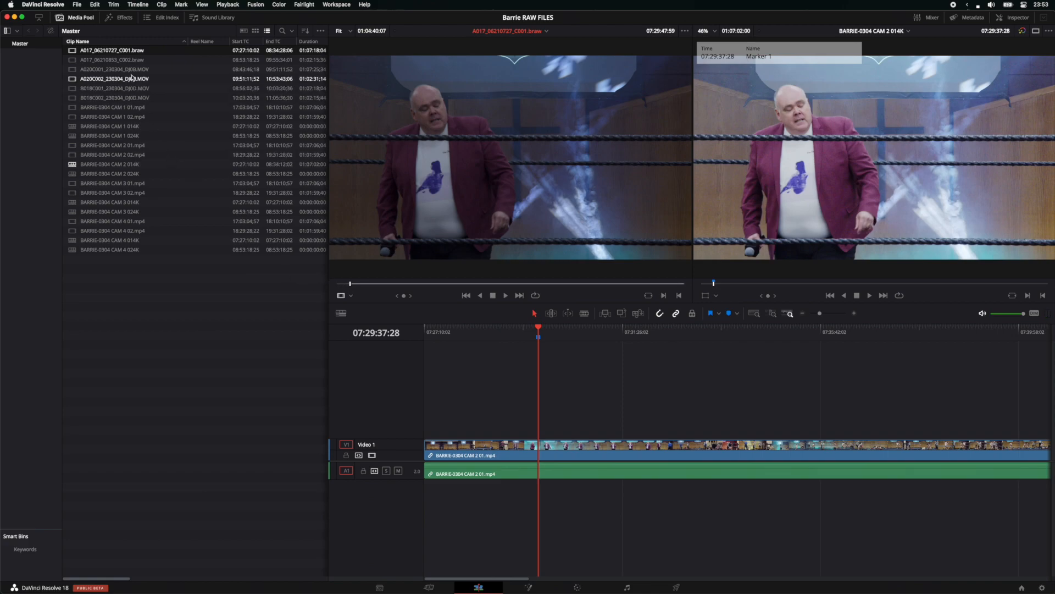
Step: Align A017_06210727_C001.braw on Video 2 to the marker with its head extended to the timeline start, compare it with Video 1, and save
left_click_drag(132, 53, 544, 426)
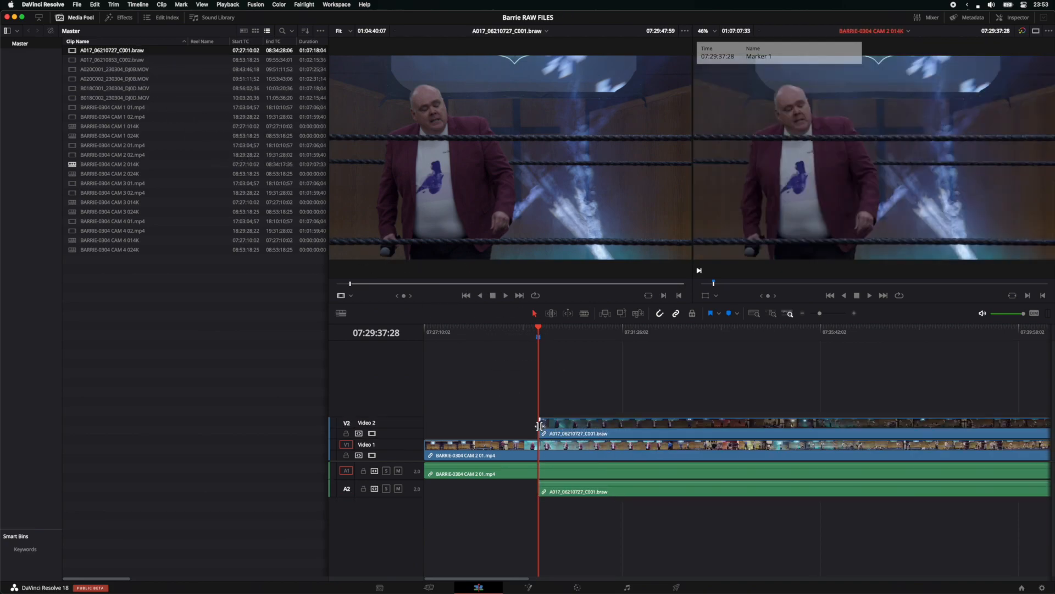
left_click_drag(539, 427, 428, 426)
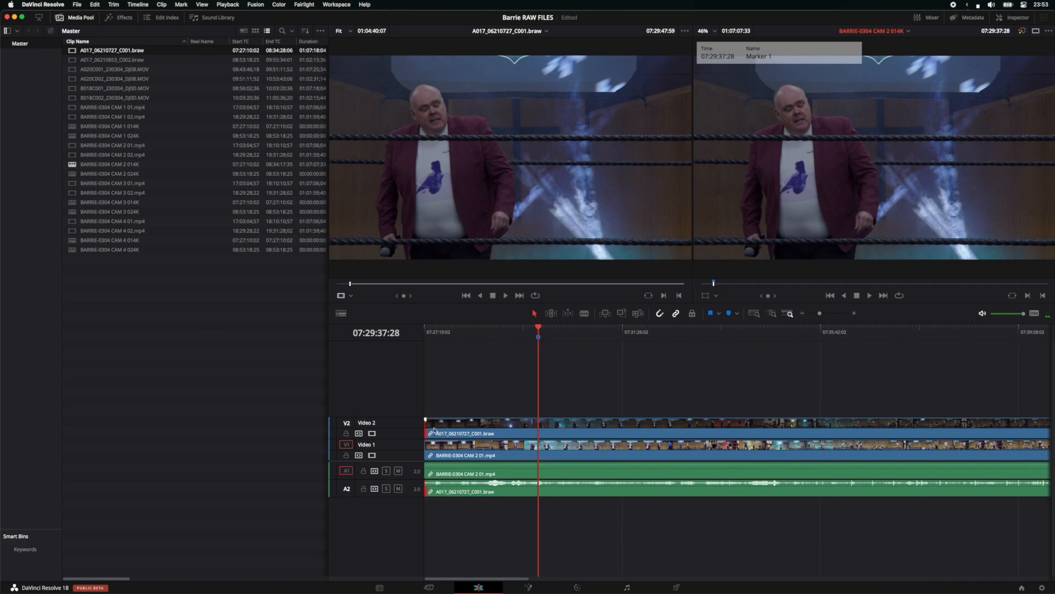
left_click(373, 434)
left_click(373, 434)
left_click(372, 433)
left_click(373, 433)
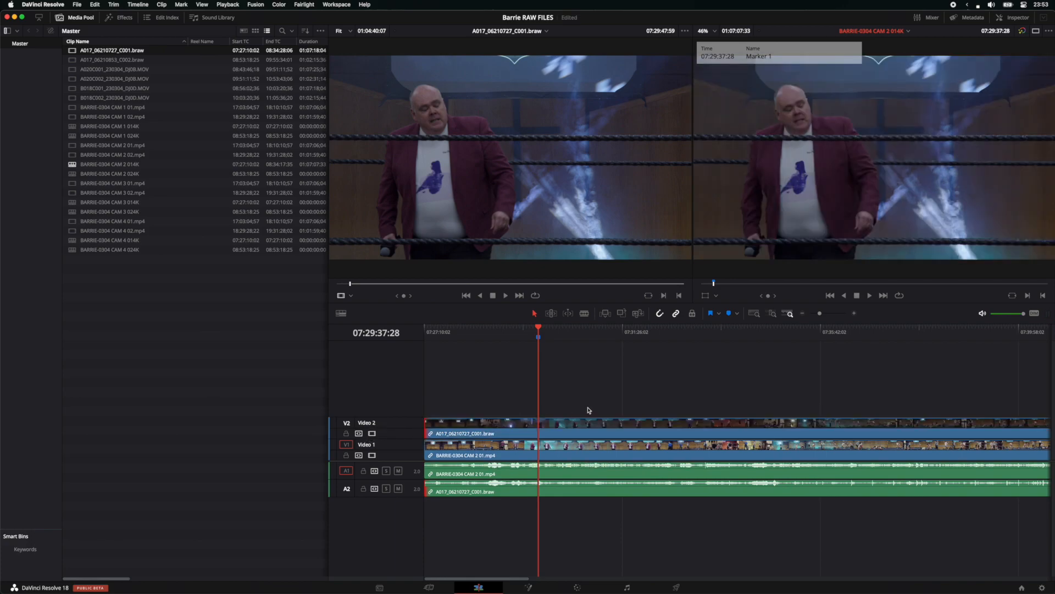
key("super+s")
Step: Trim the end of the raw clip to match the CAM 2 recording at 08:34:12:02, and mute audio track A2
left_click(803, 313)
left_click(803, 314)
left_click(803, 313)
left_click(803, 313)
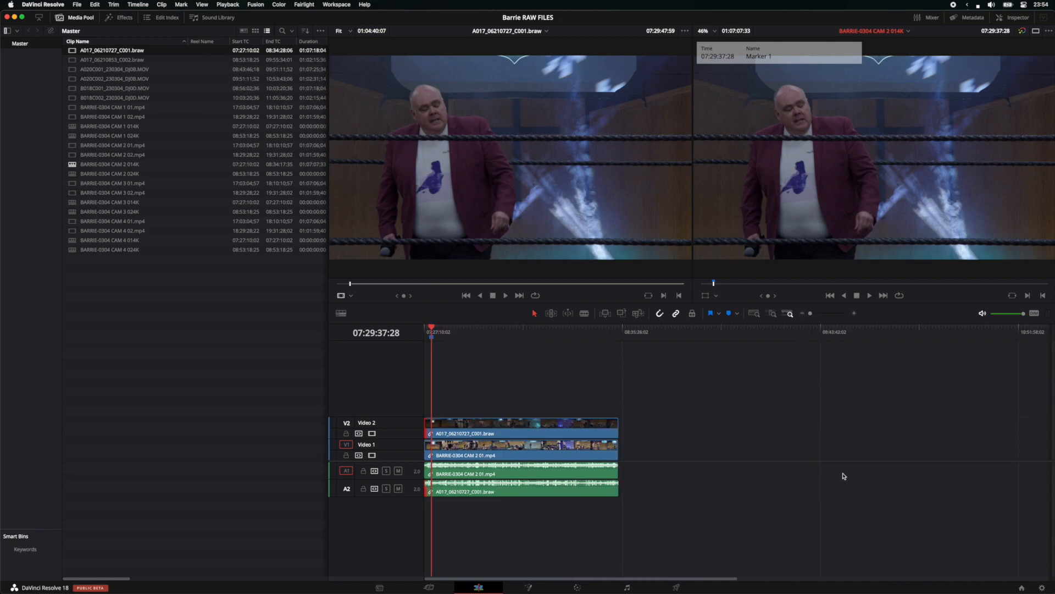
left_click(618, 328)
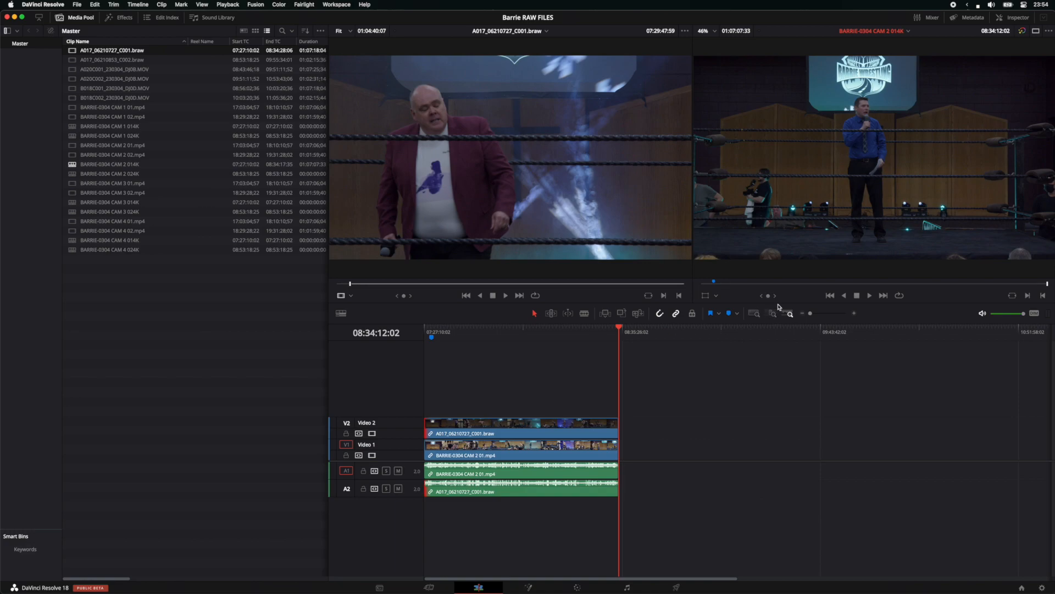
left_click(856, 313)
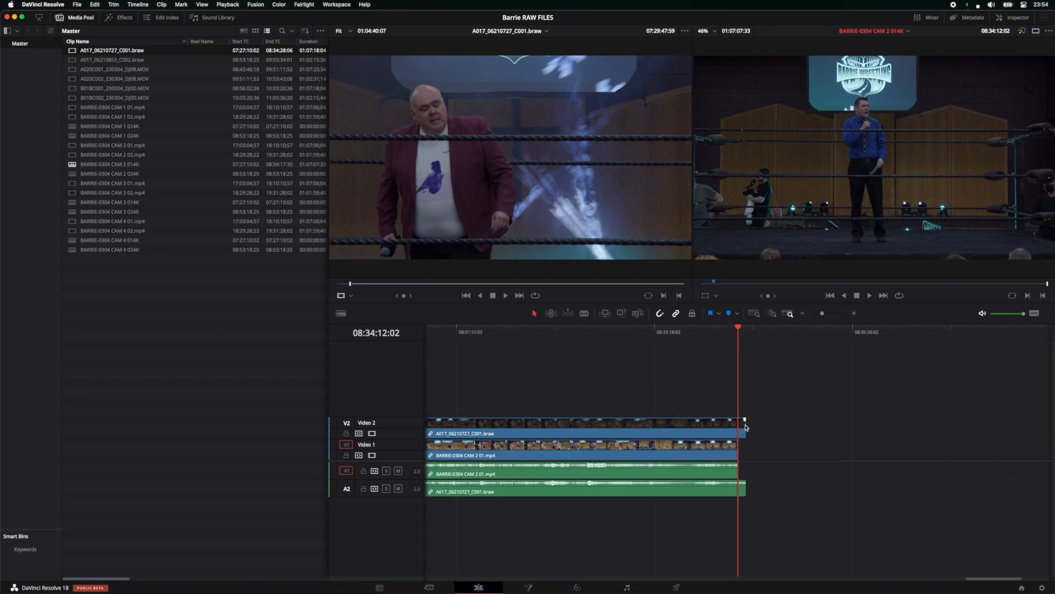
left_click_drag(745, 429, 738, 428)
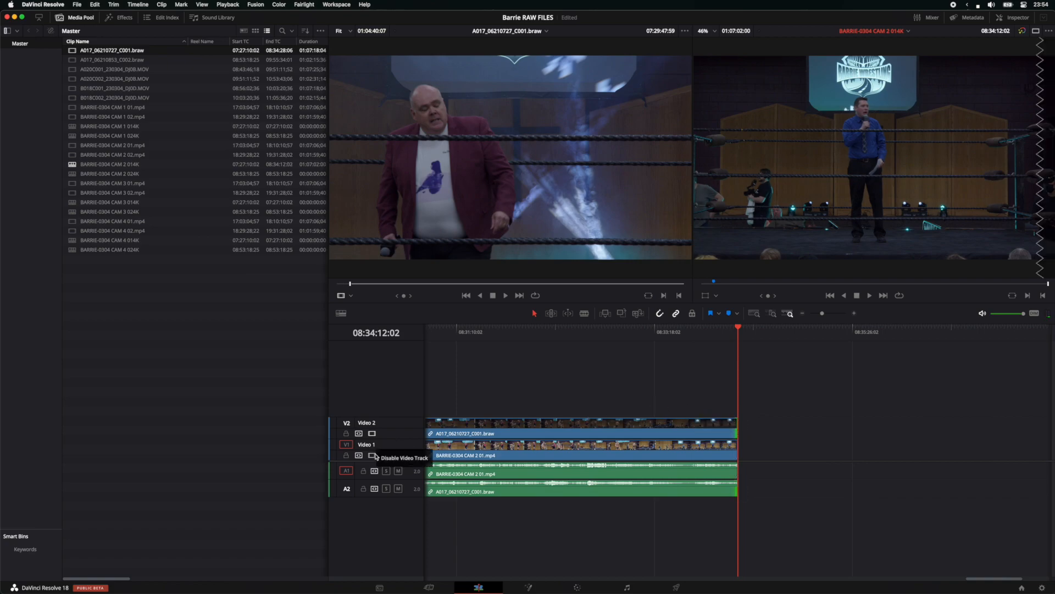
left_click(398, 488)
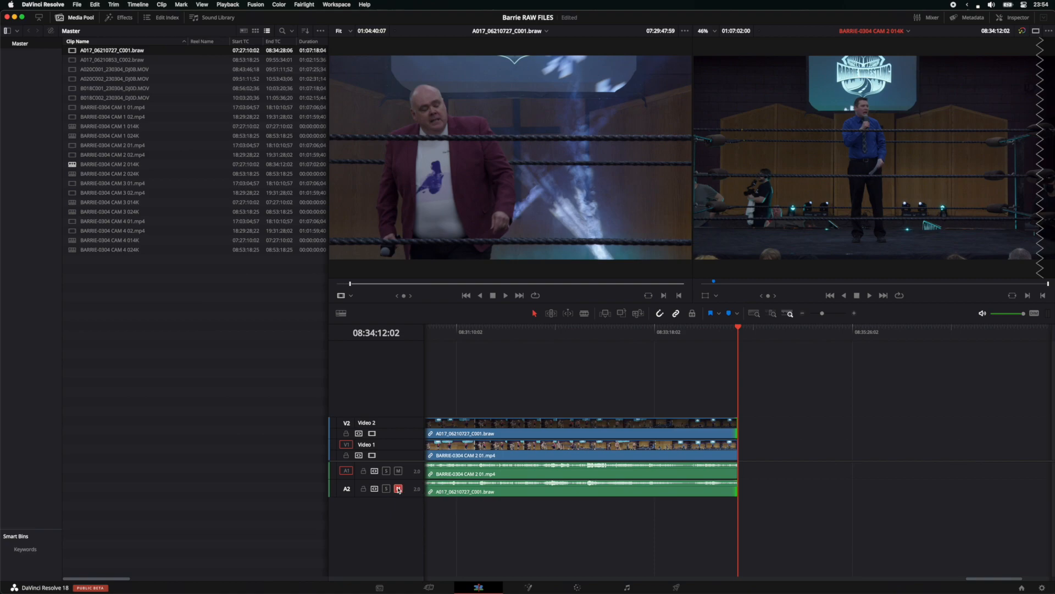
Step: Apply the BRIGHT 1 LUT ending in 0947_C009 to the raw clip on Video 2 in the Color page
scroll(541, 475, "left", 20)
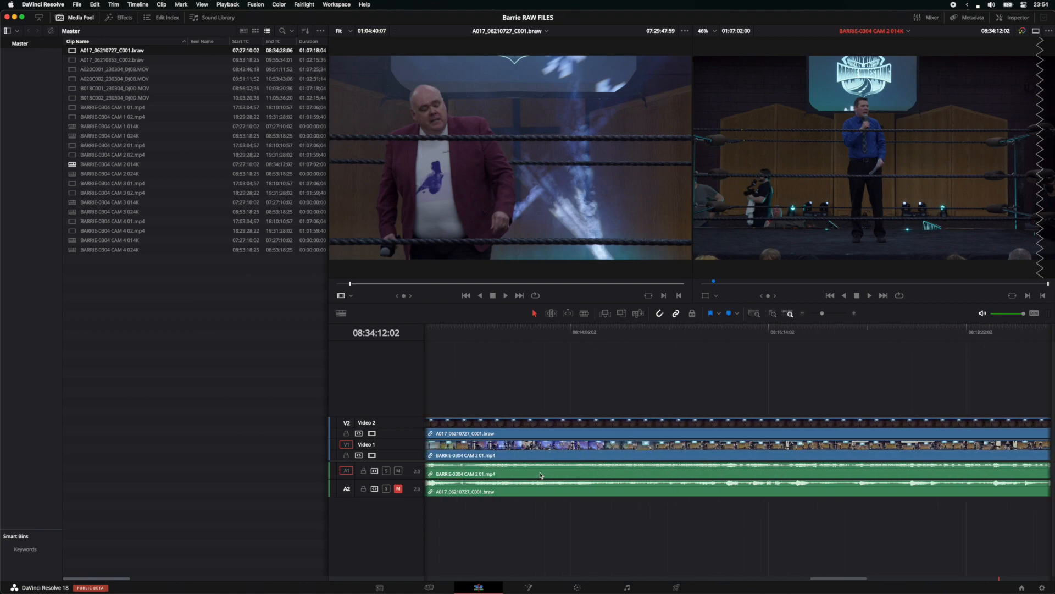
left_click(803, 313)
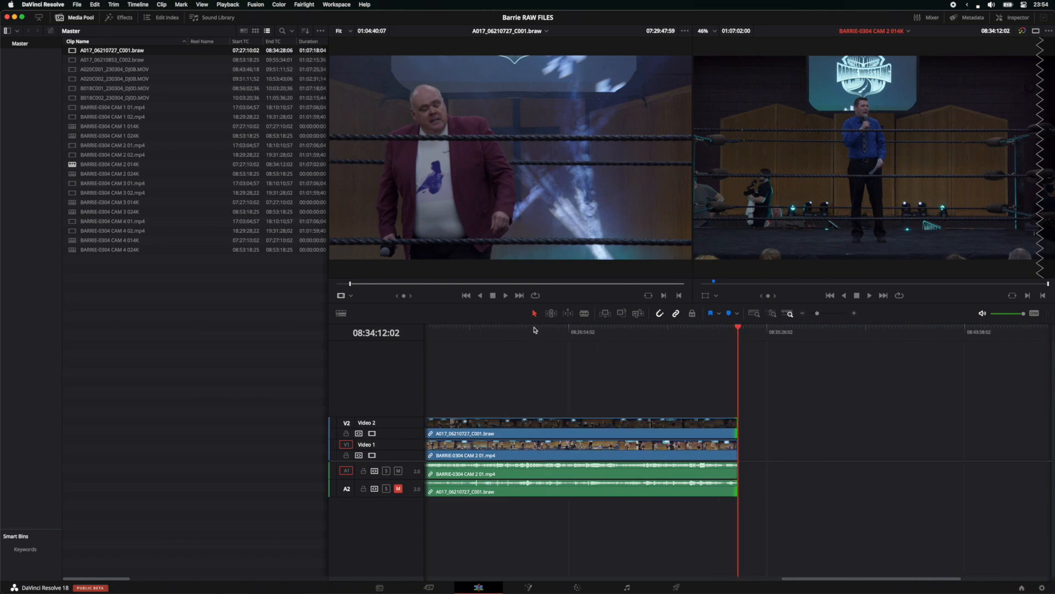
left_click(534, 328)
left_click(534, 424)
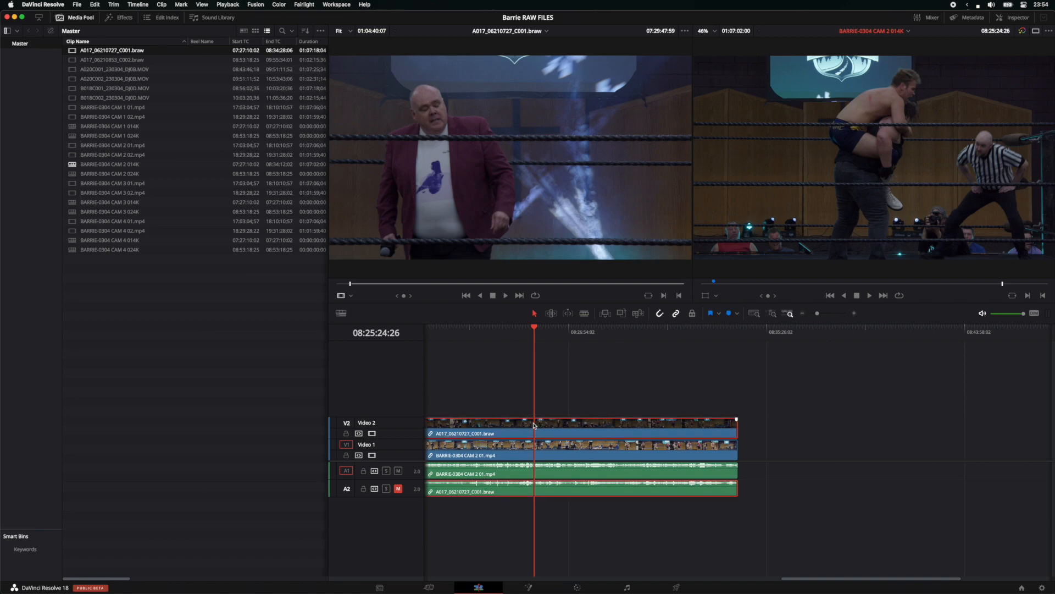
left_click(577, 586)
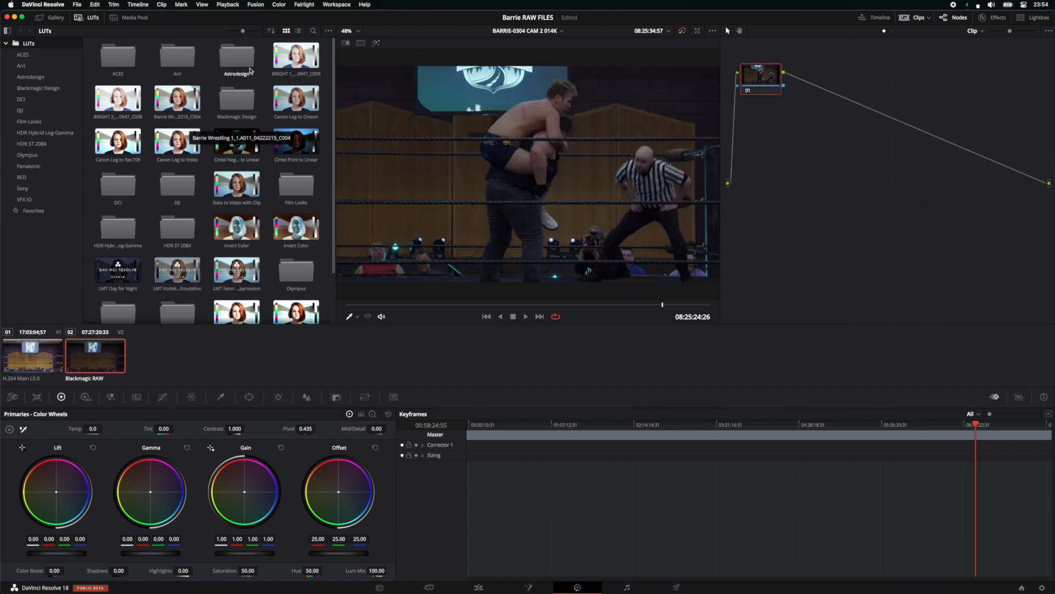
left_click(281, 62)
double_click(281, 59)
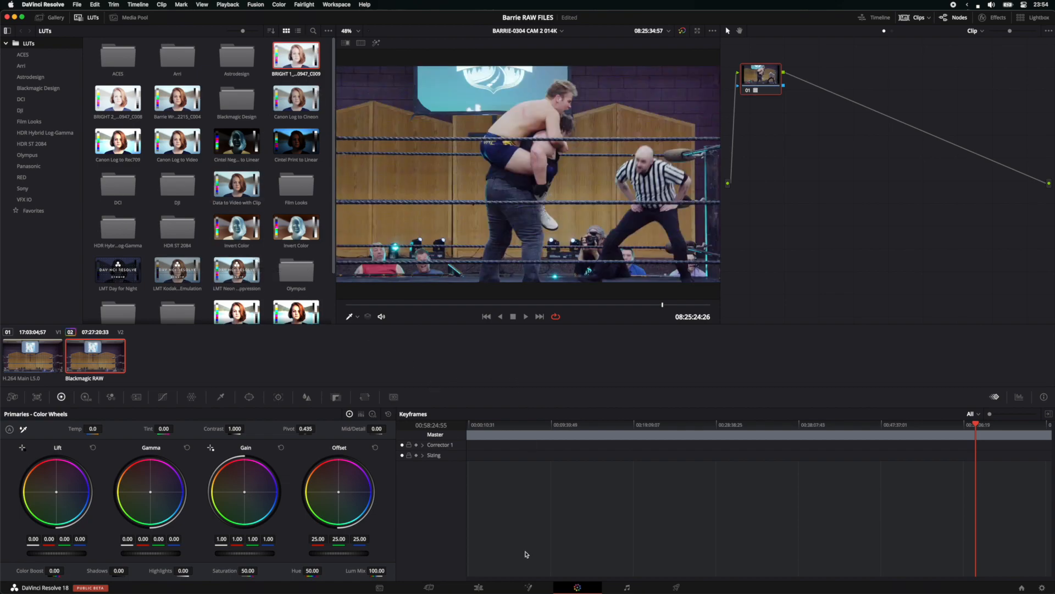
Step: Return to the Edit page and compare the graded raw clip with the CAM 2 recording by toggling Video 2's visibility
left_click(479, 587)
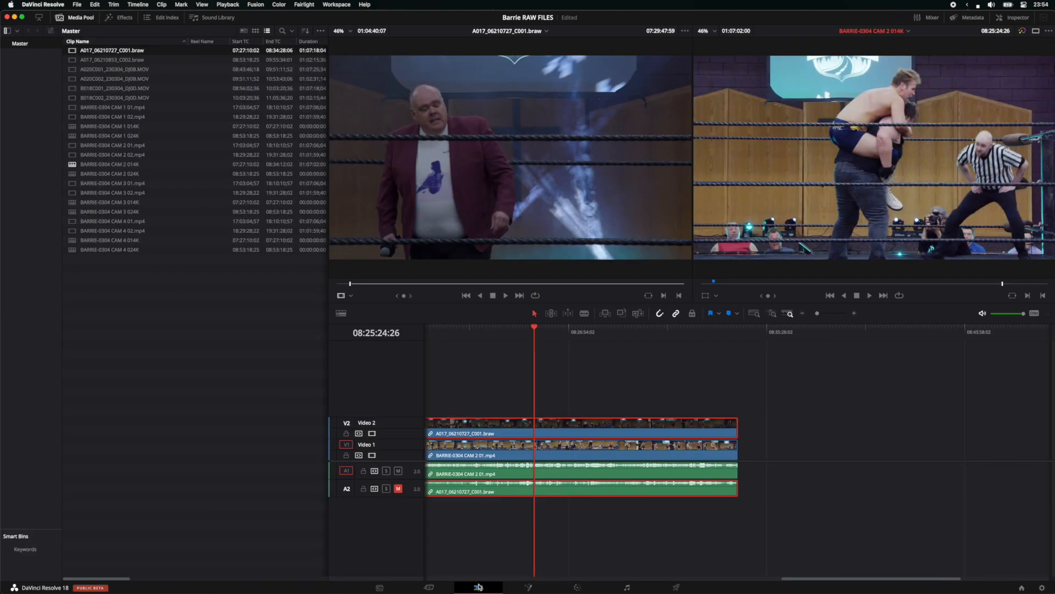
left_click(454, 397)
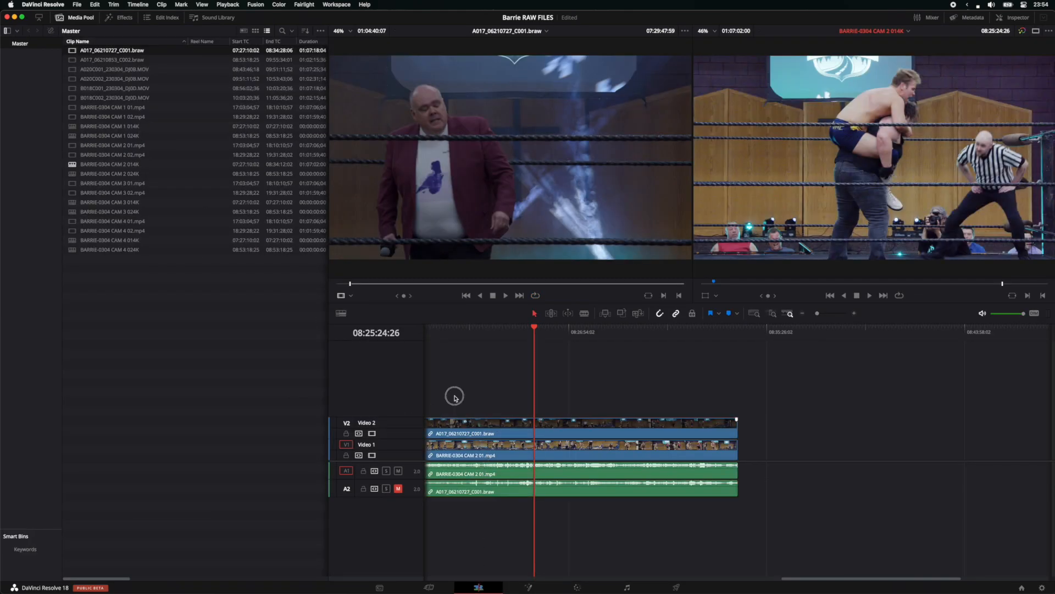
left_click(373, 433)
left_click(373, 433)
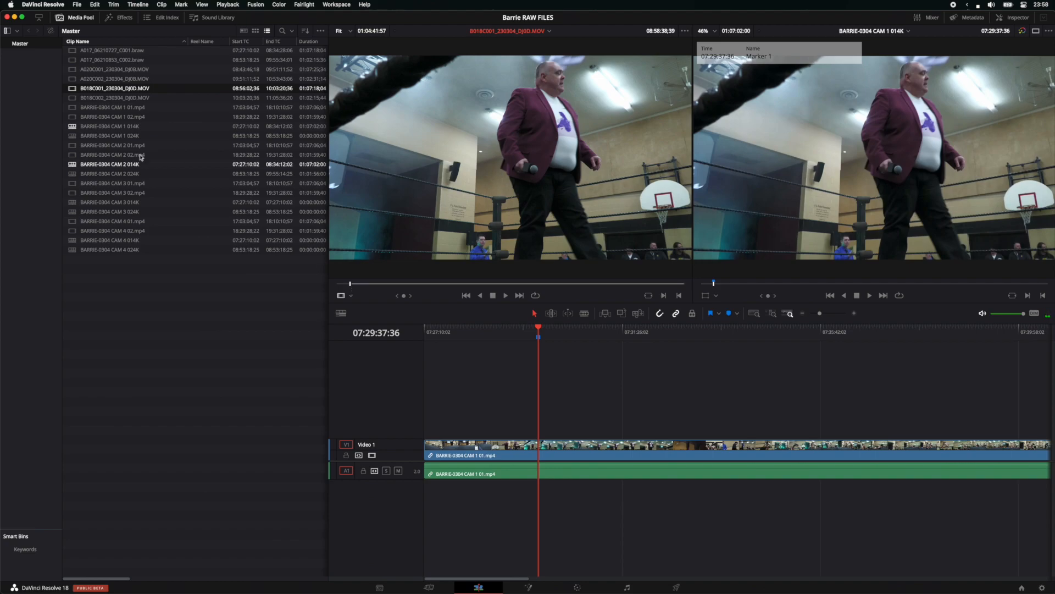
Step: In the CAM 1 014K timeline, place the B018C001 clip on Video 2 at the marker and BARRIE-0304 CAM 2 01.mp4 on Video 3 from the start
left_click_drag(121, 90, 539, 424)
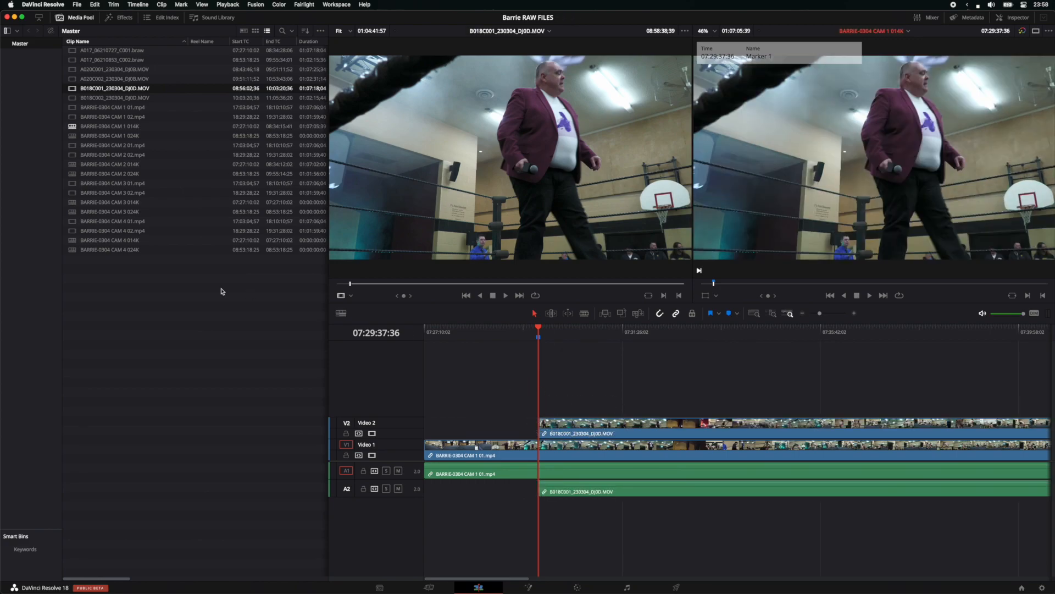
left_click(135, 147)
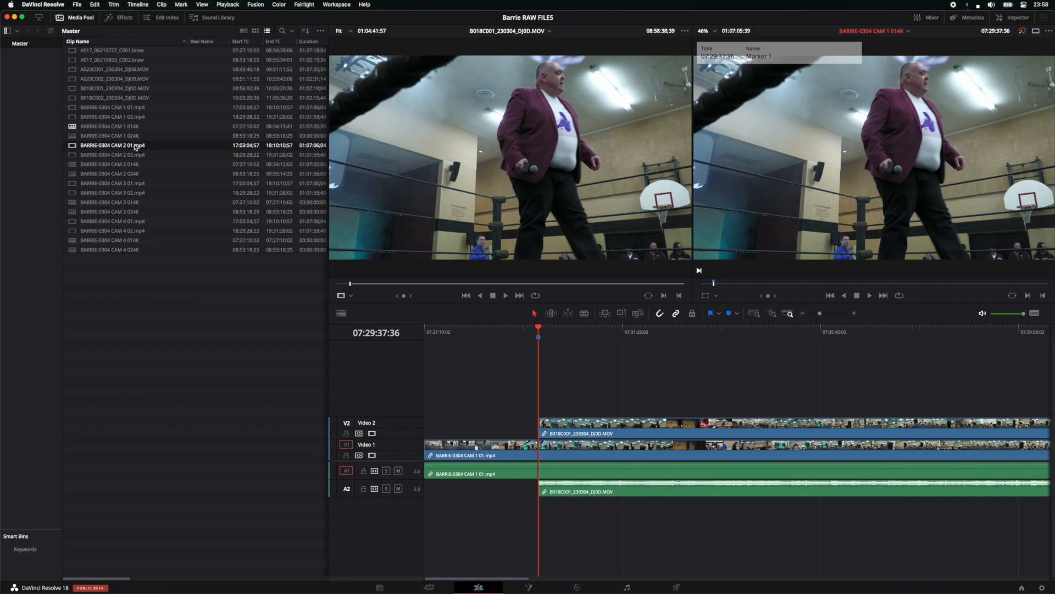
left_click_drag(136, 147, 425, 395)
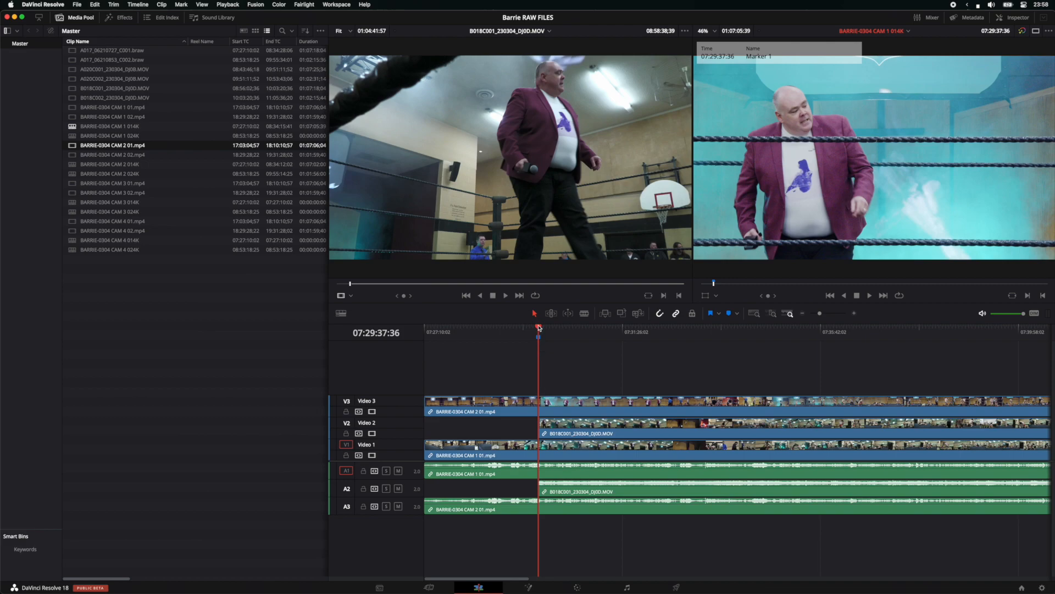
Step: Step the playhead frame by frame to 07:29:37:28, the sync frame used for the CAM 2 recording
key("Left")
key("Left")
key("Left")
key("Left")
key("Left")
key("Left")
key("Left")
key("Left")
key("Left")
key("Left")
key("Left")
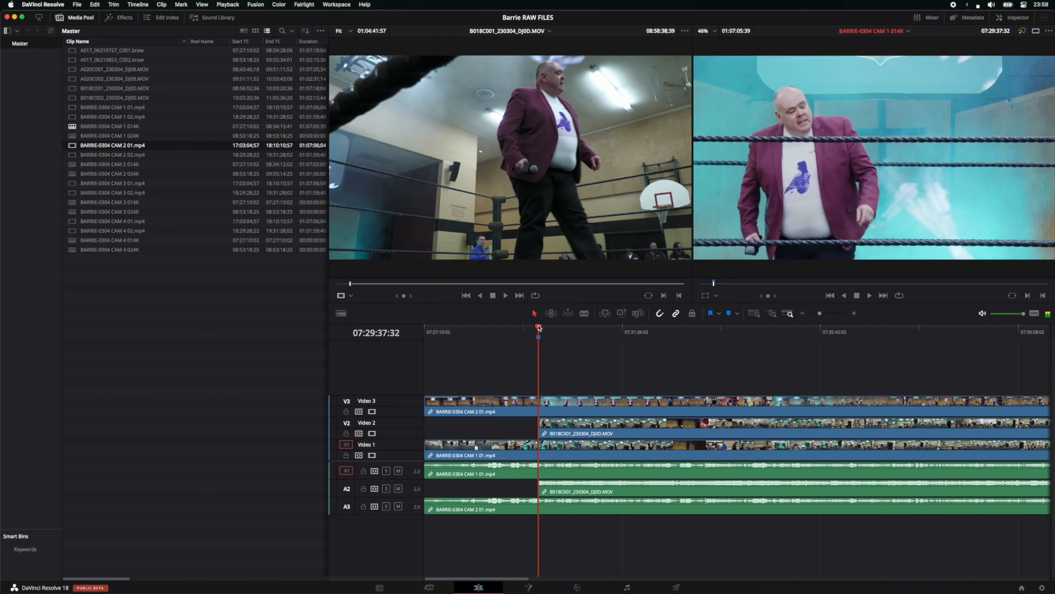
key("Right")
key("Right")
key("Right")
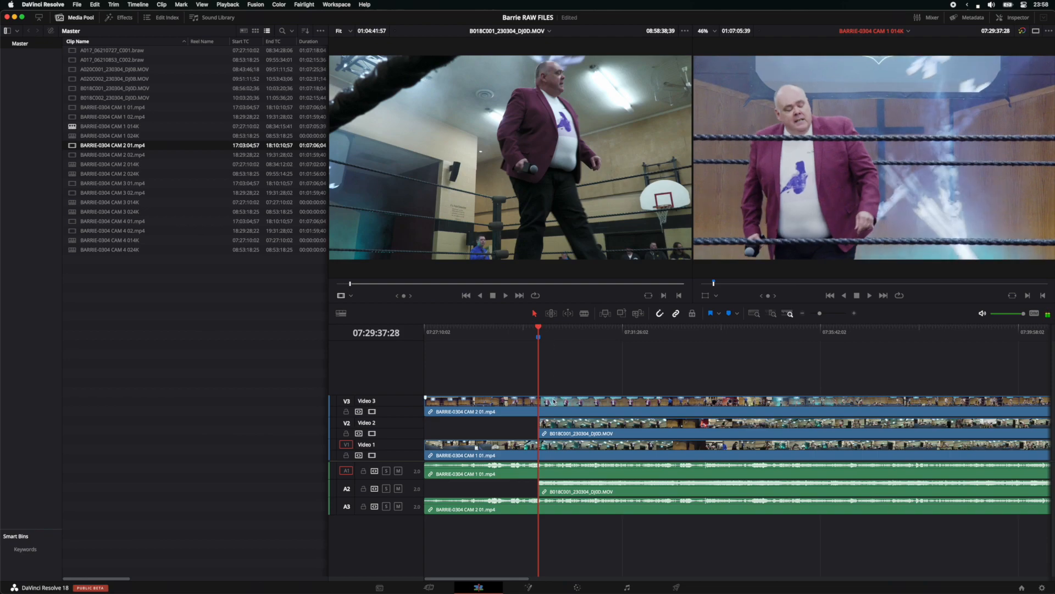
Step: Move the B018C001 clip on Video 2 earlier so that it starts exactly at the playhead at 07:29:37:28
left_click(853, 314)
left_click(854, 314)
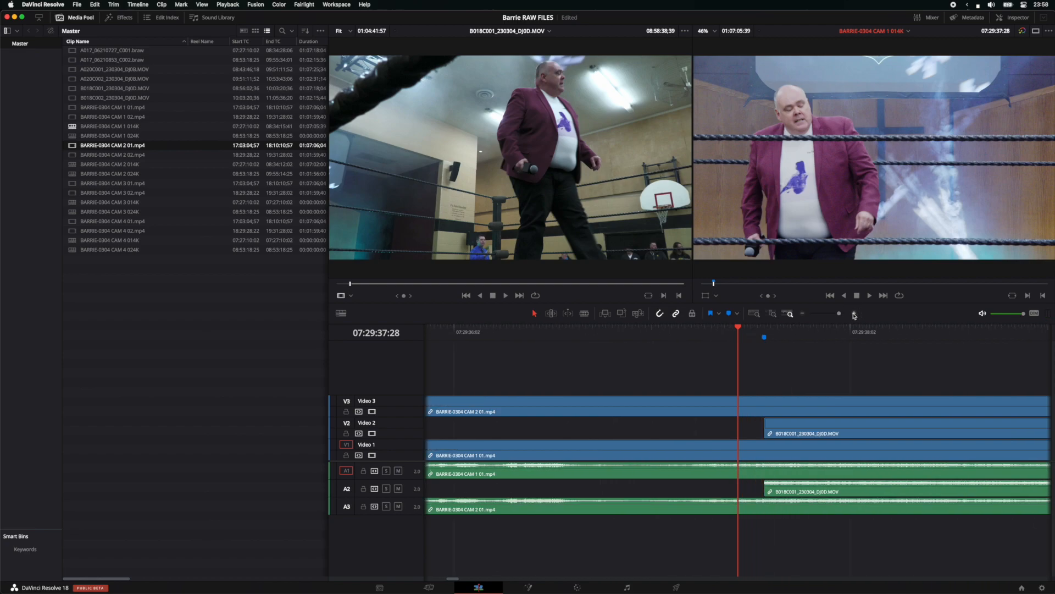
scroll(681, 394, "left", 5)
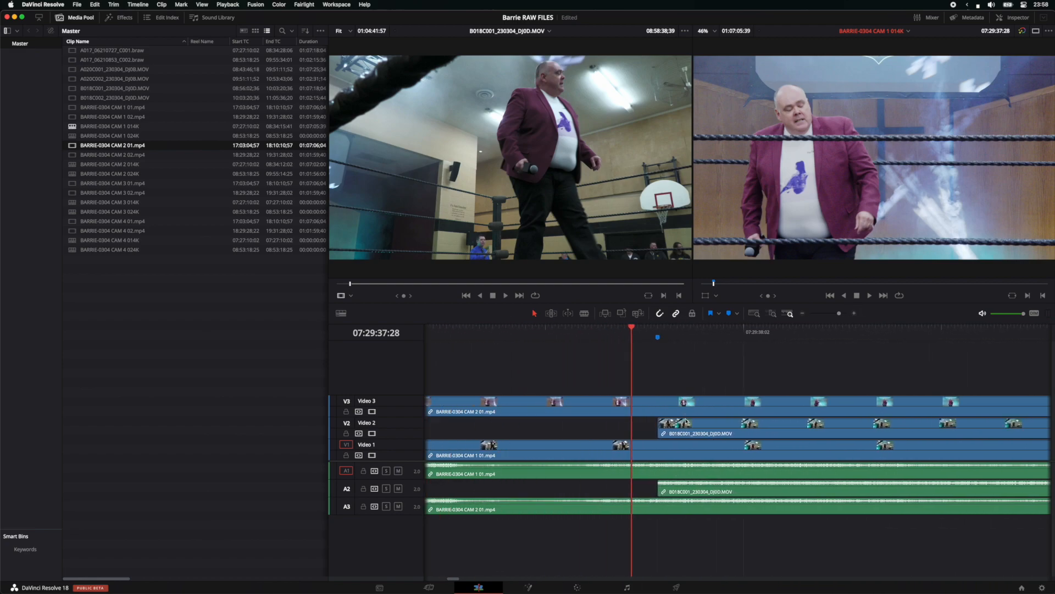
left_click(692, 430)
left_click_drag(692, 431, 668, 431)
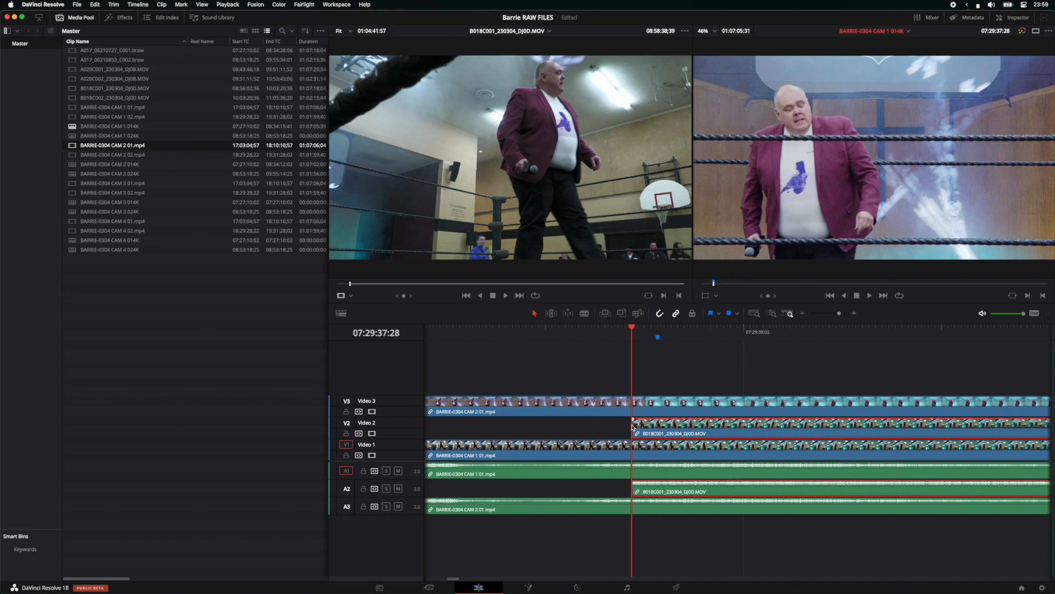
Step: Extend the start of the B018C001 clip on Video 2 back to the beginning of the timeline
left_click(802, 314)
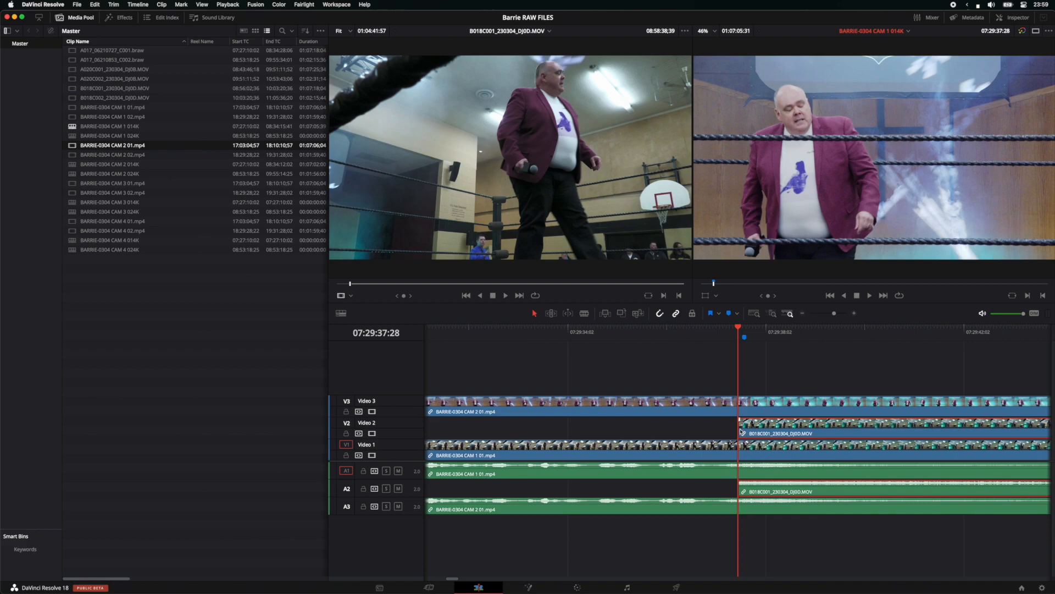
left_click_drag(741, 432, 380, 409)
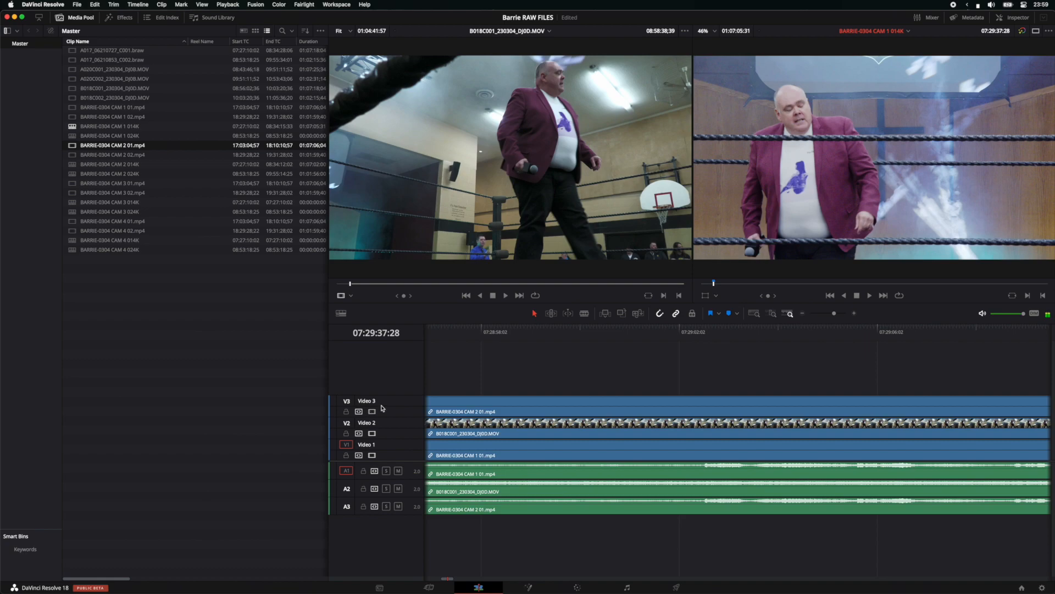
left_click(803, 313)
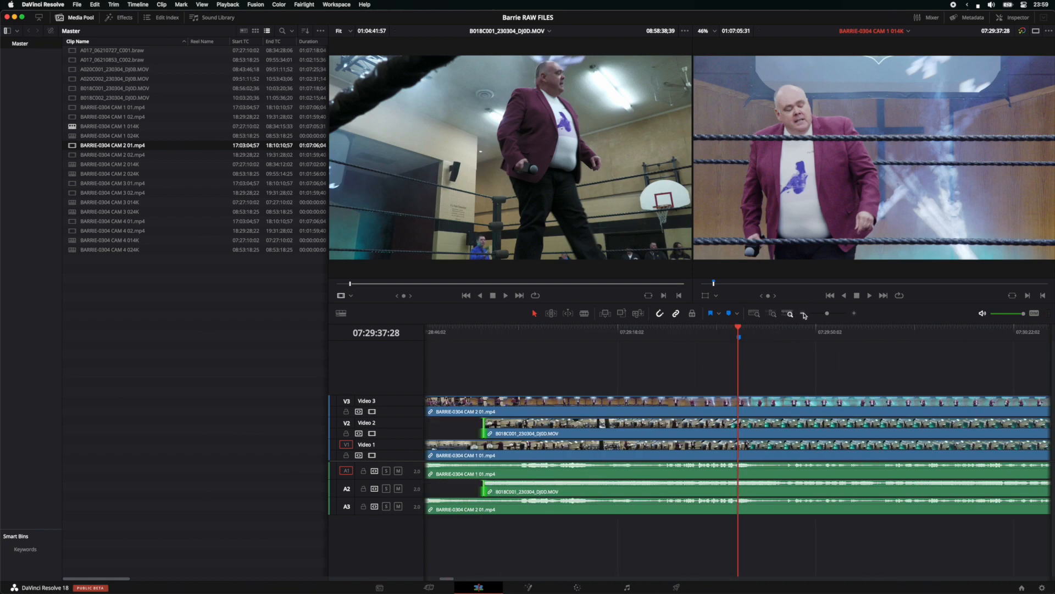
left_click(803, 314)
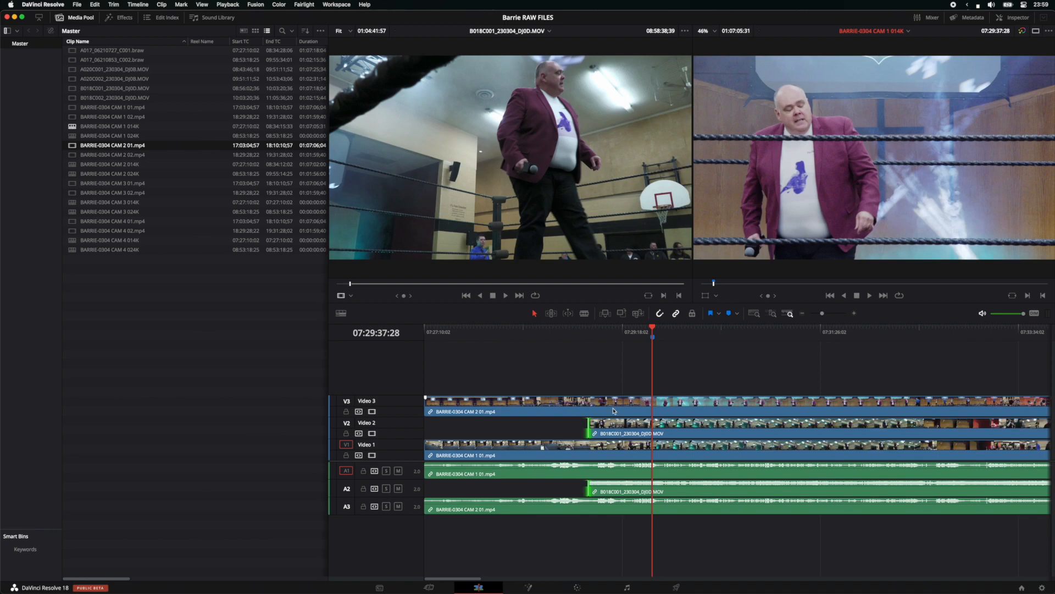
left_click_drag(591, 432, 418, 425)
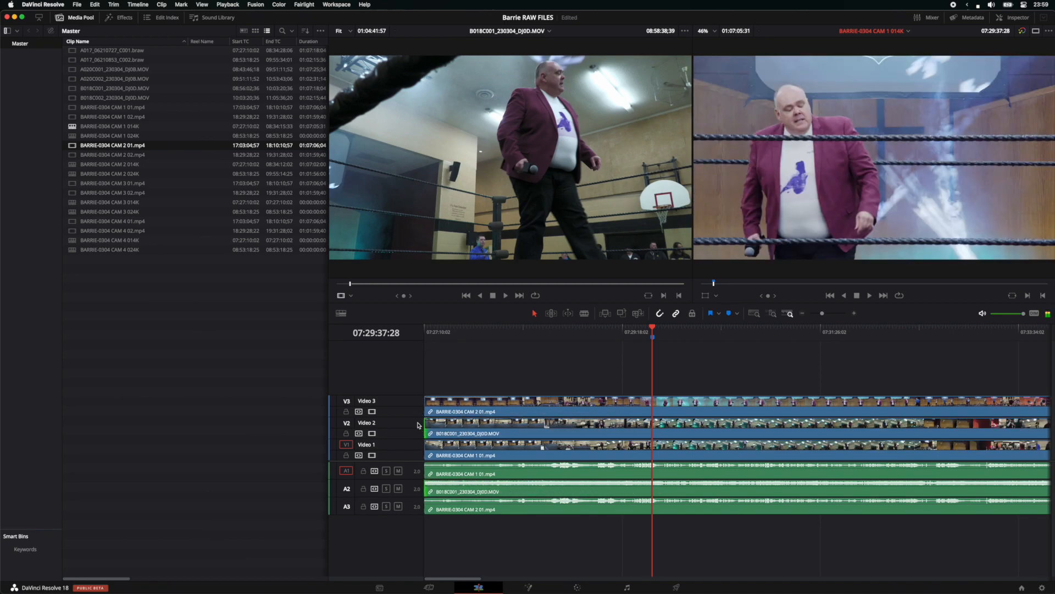
Step: Disable the Video 3 track and mute audio tracks A2 and A3
left_click(373, 412)
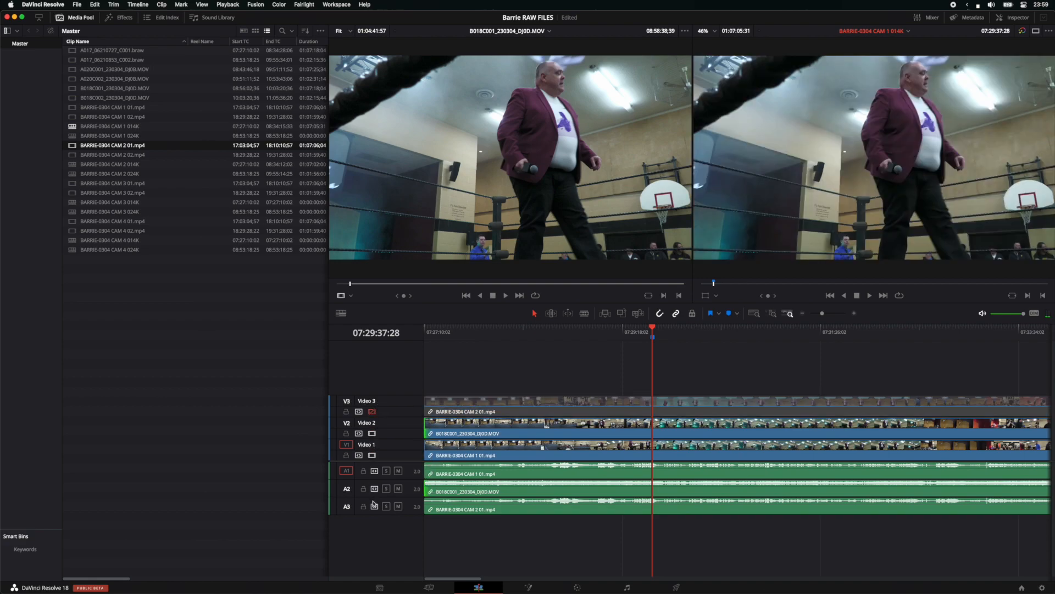
left_click(397, 506)
left_click(398, 489)
Step: Trim the end of the B018C001 clip to match the end of the CAM 1 recording, and save the project
scroll(745, 378, "right", 5)
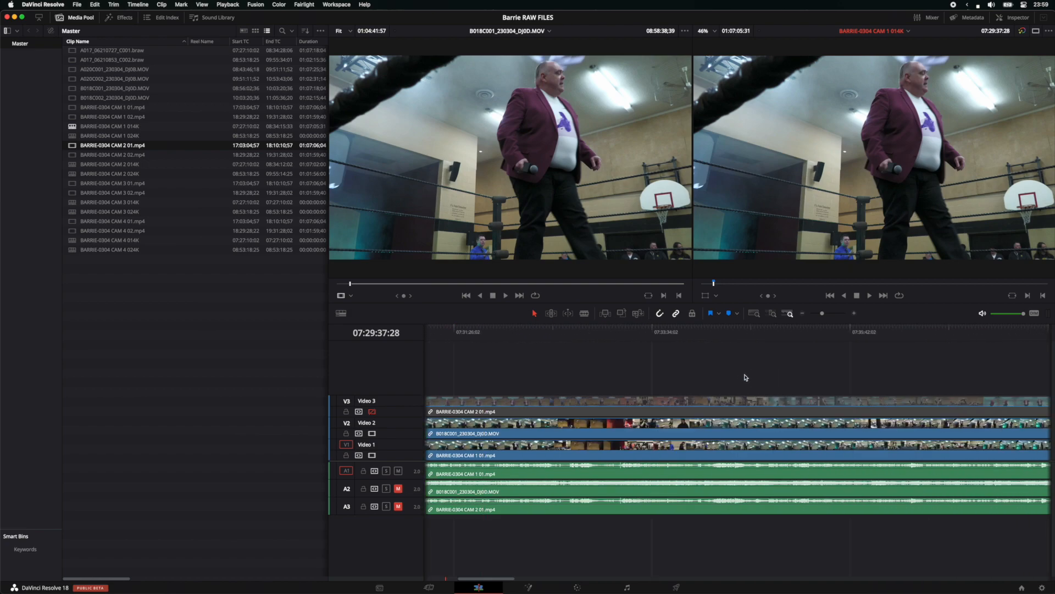
left_click(803, 314)
left_click(803, 314)
left_click(802, 314)
scroll(765, 376, "right", 8)
scroll(765, 376, "left", 3)
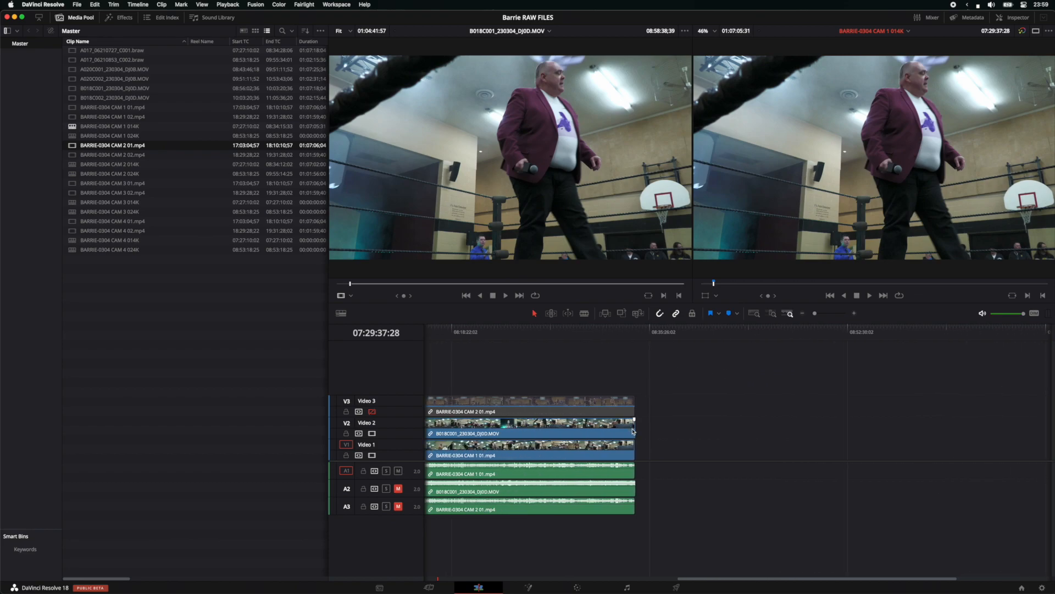
left_click_drag(635, 430, 633, 431)
key("super+s")
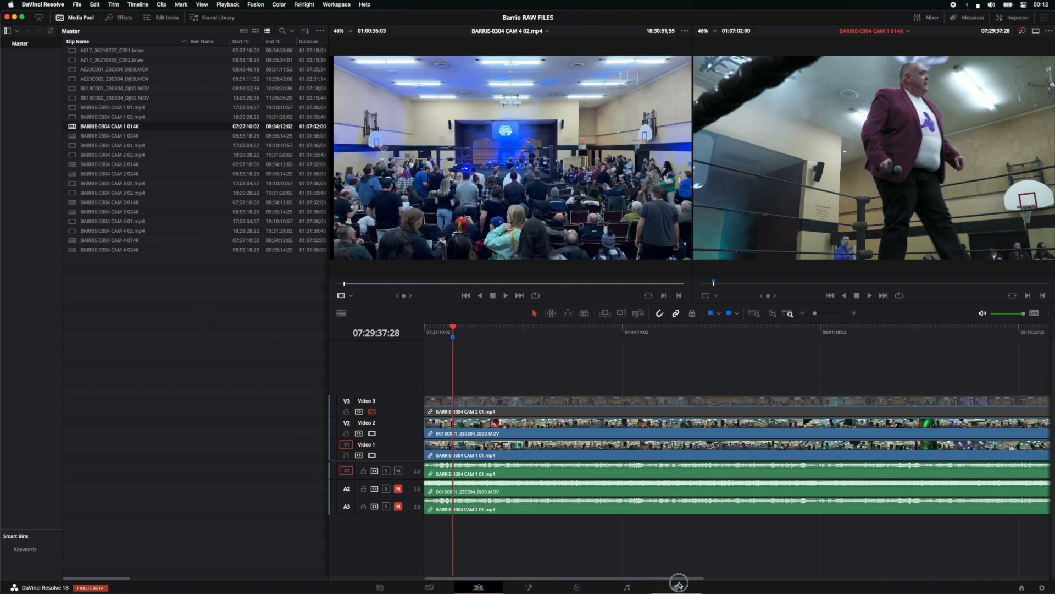
Step: On the Deliver page, browse for the render destination in the Video ISO Files folder inside BARRIE-0304 on drive A015
left_click(679, 584)
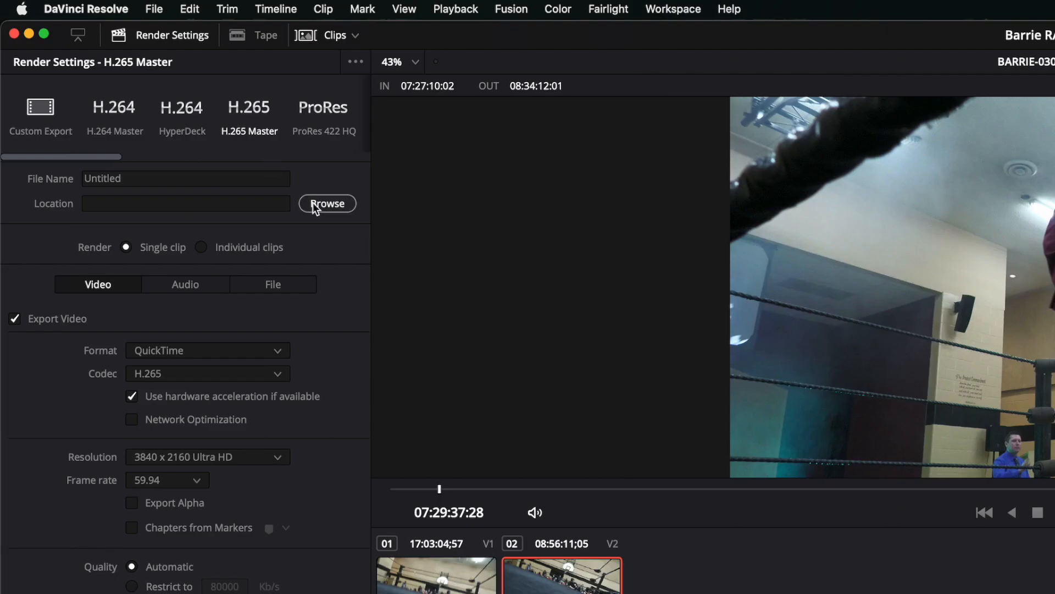
left_click(156, 102)
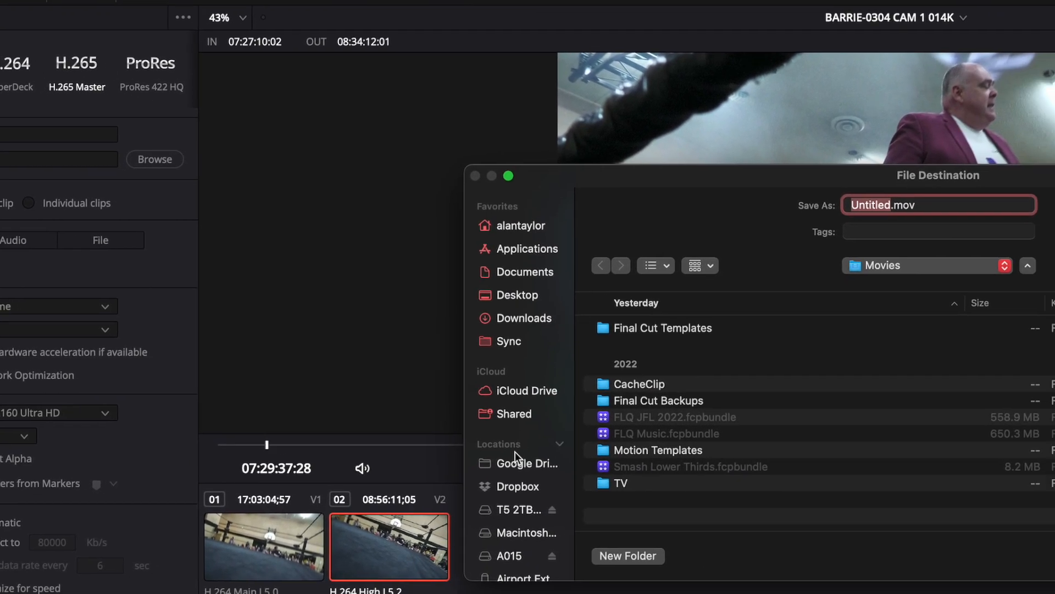
scroll(681, 518, "down", 2)
scroll(407, 448, "down", 2)
left_click(407, 503)
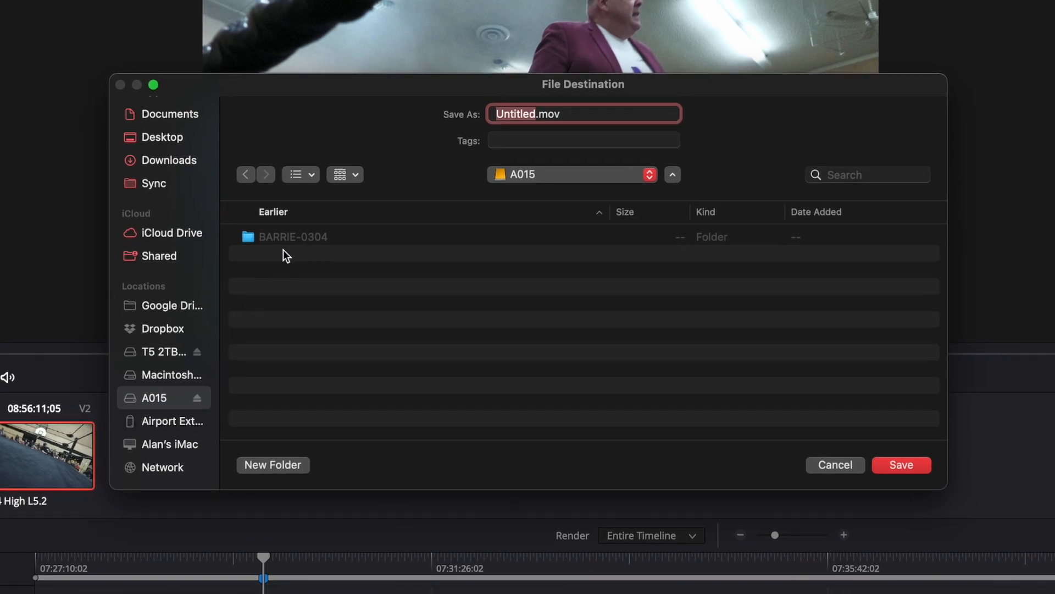
double_click(290, 239)
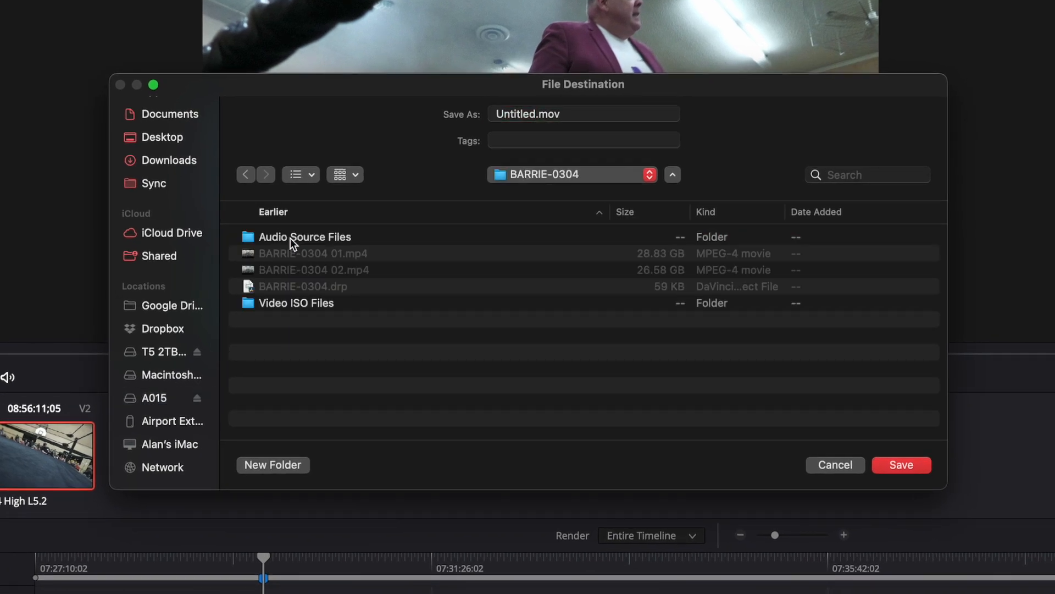
double_click(284, 303)
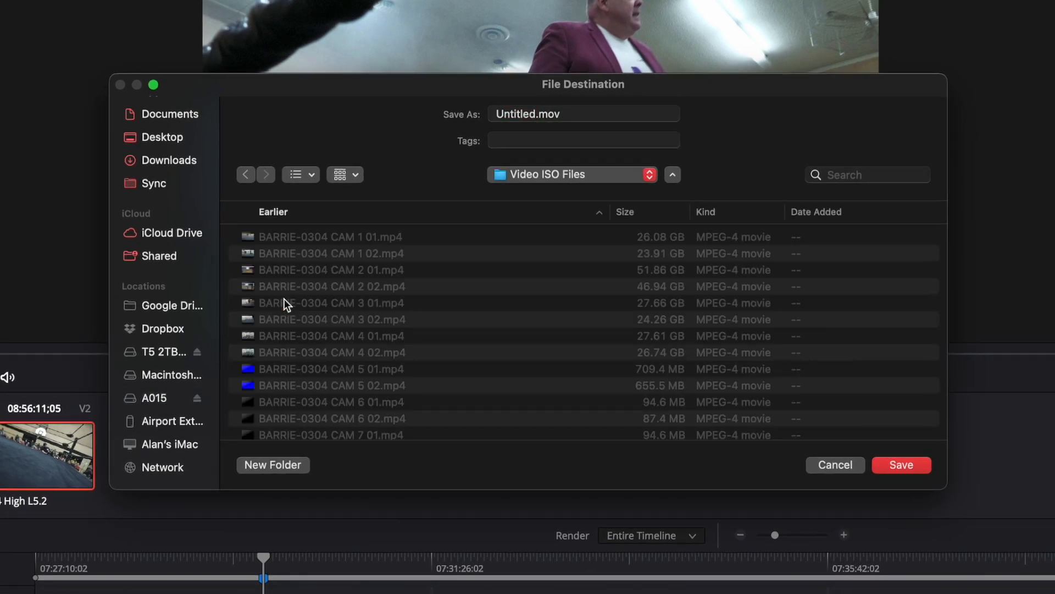
Step: Base the render file name on BARRIE-0304 CAM 1 01.mp4, change it to BARRIE-0304 CAM 1 014K, and save the destination
left_click(334, 236)
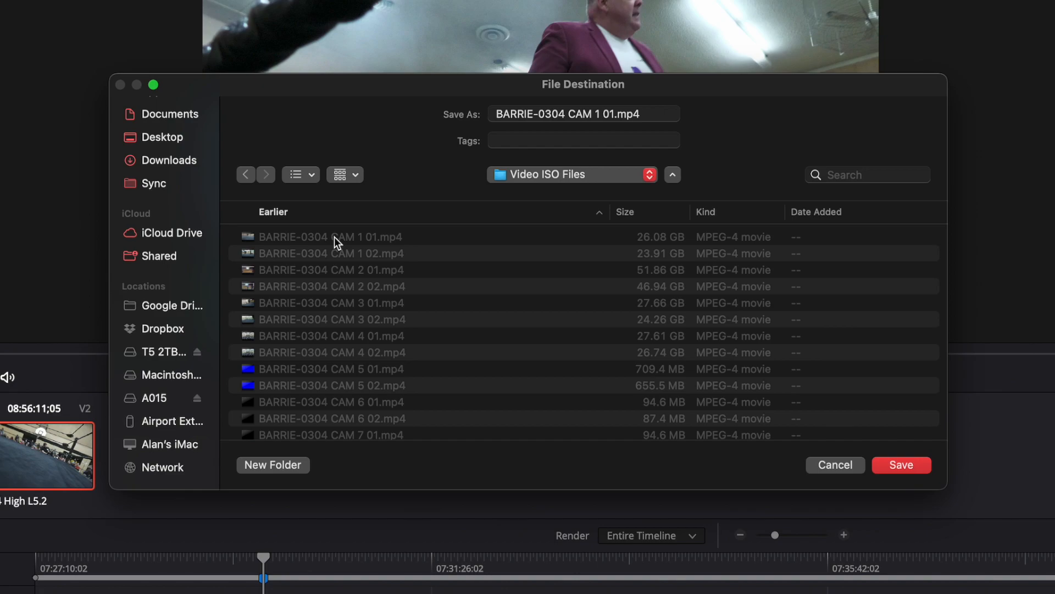
left_click(649, 113)
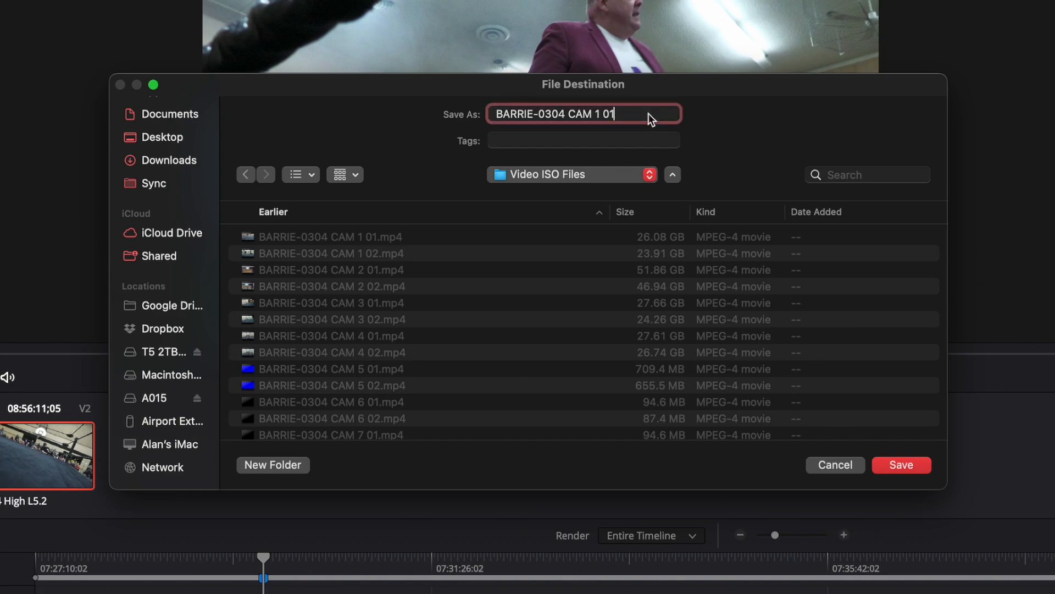
type("4K")
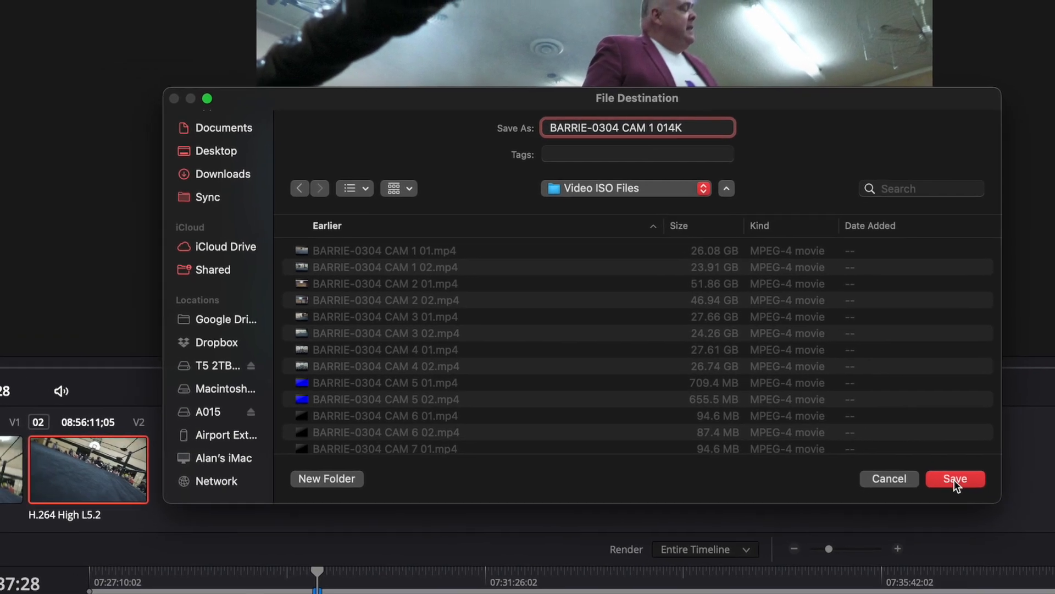
left_click(954, 478)
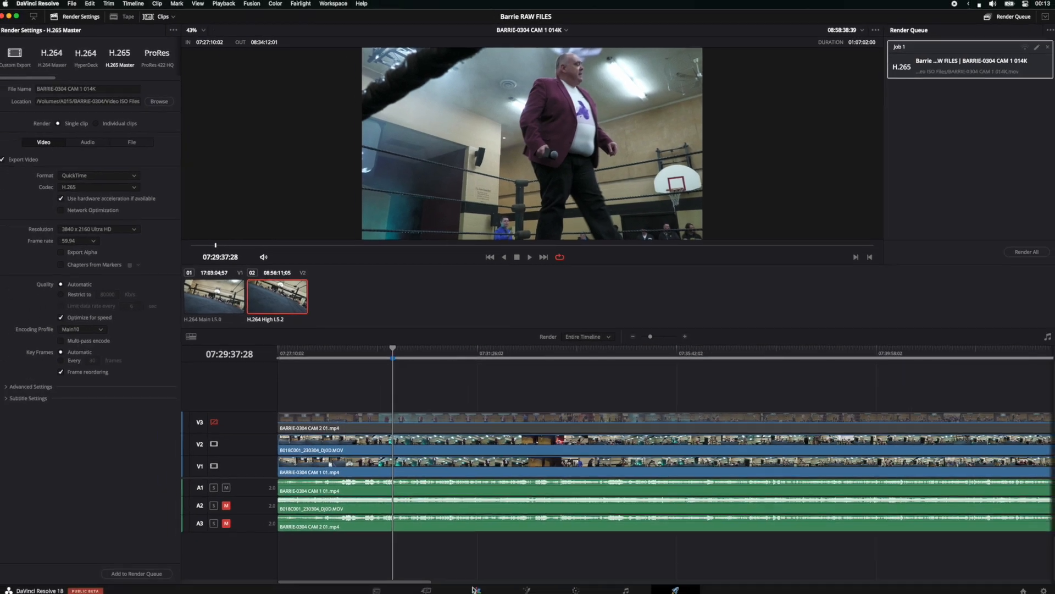
Step: Open the BARRIE-0304 CAM 1 024K timeline from the Edit page and add its H.265 render to the render queue
left_click(476, 589)
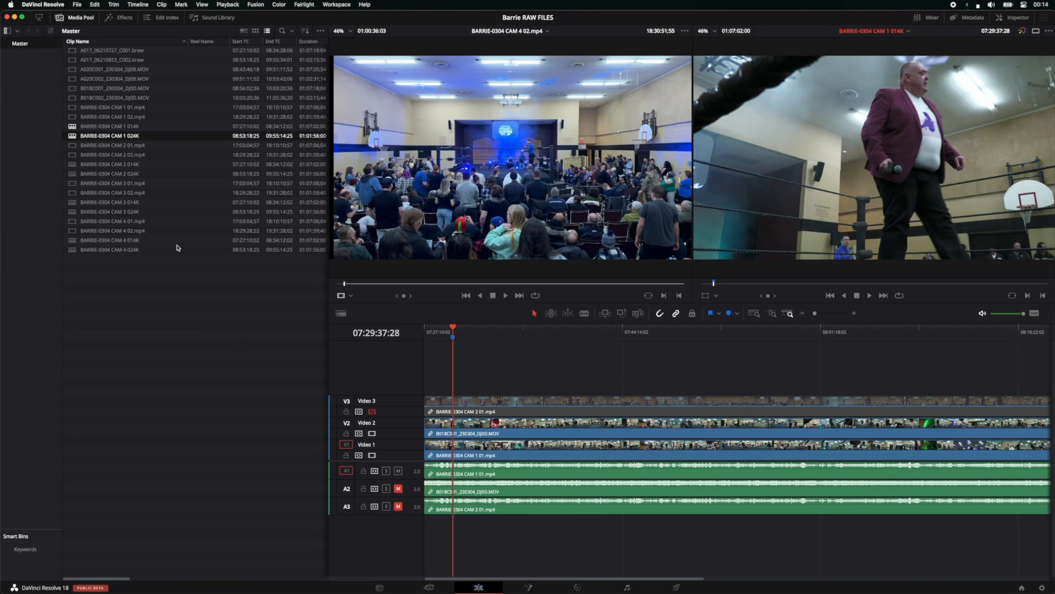
left_click(89, 137)
double_click(78, 137)
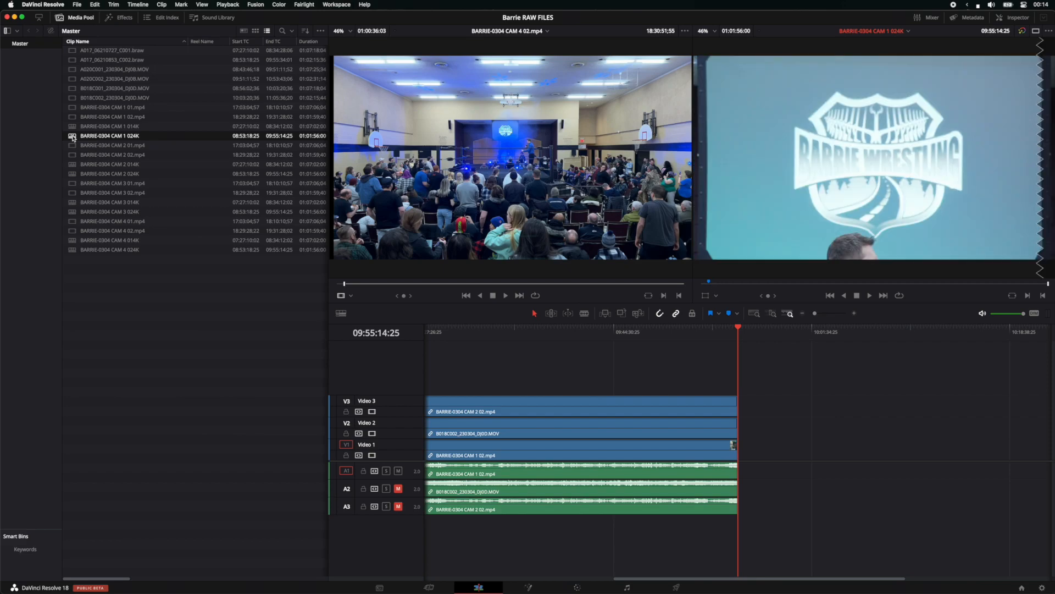
left_click(676, 586)
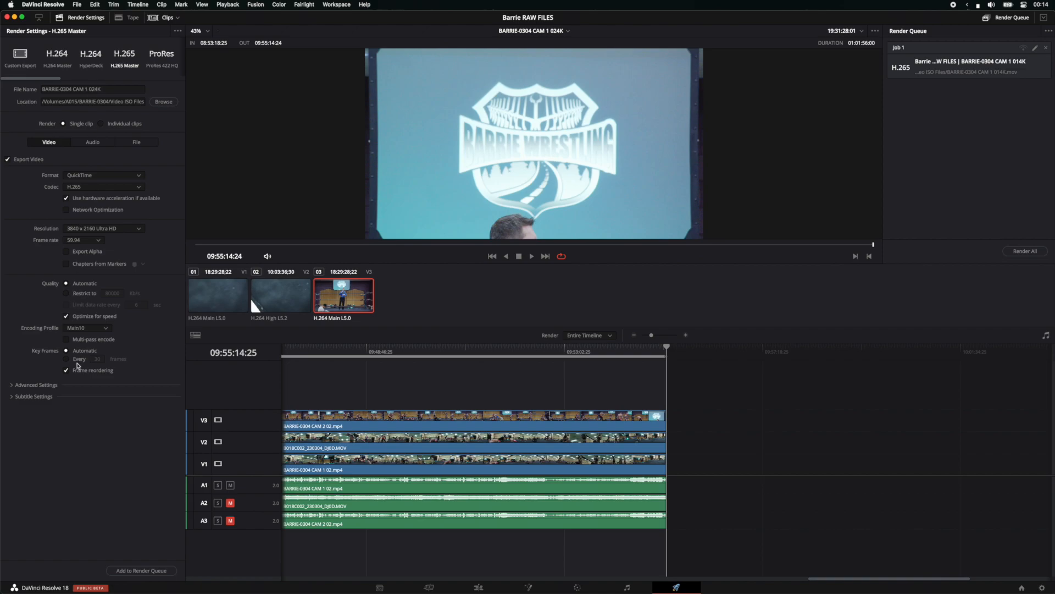
left_click(129, 571)
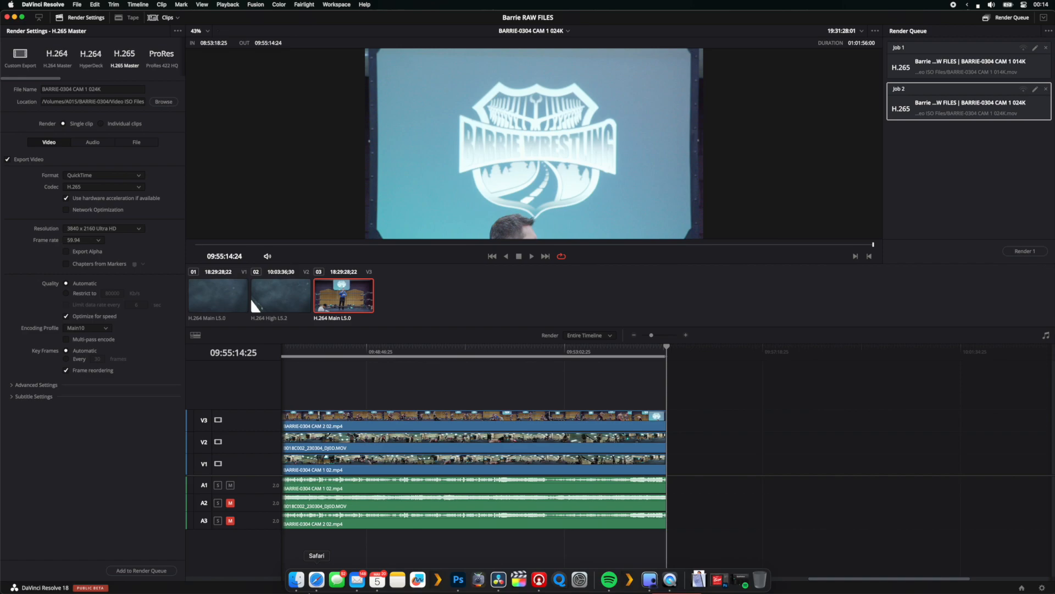
Step: Open the BARRIE-0304 CAM 2 014K timeline, return to the Deliver page and start editing its render file name
left_click(469, 586)
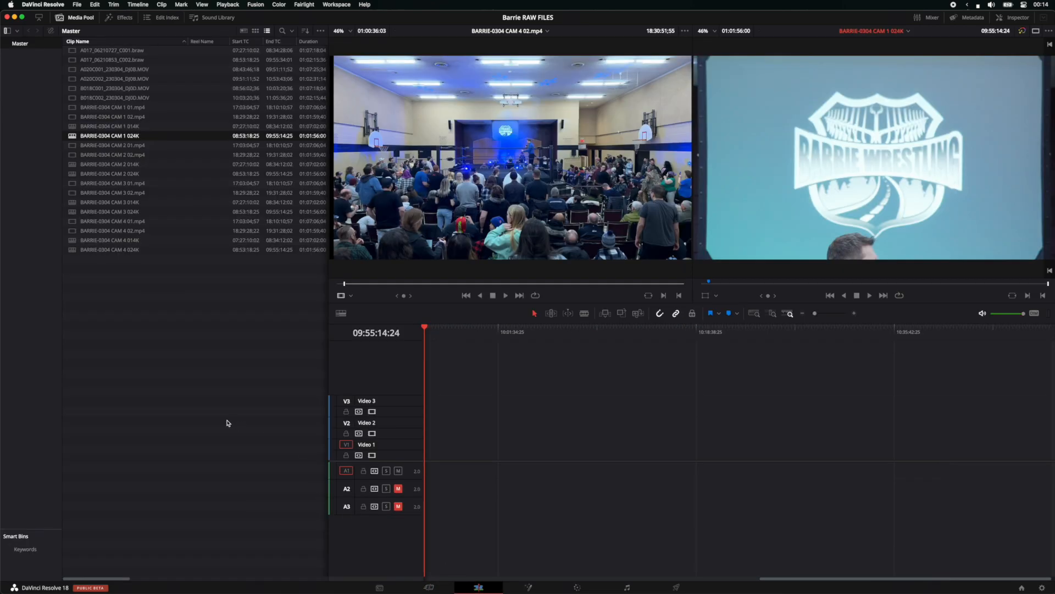
double_click(74, 166)
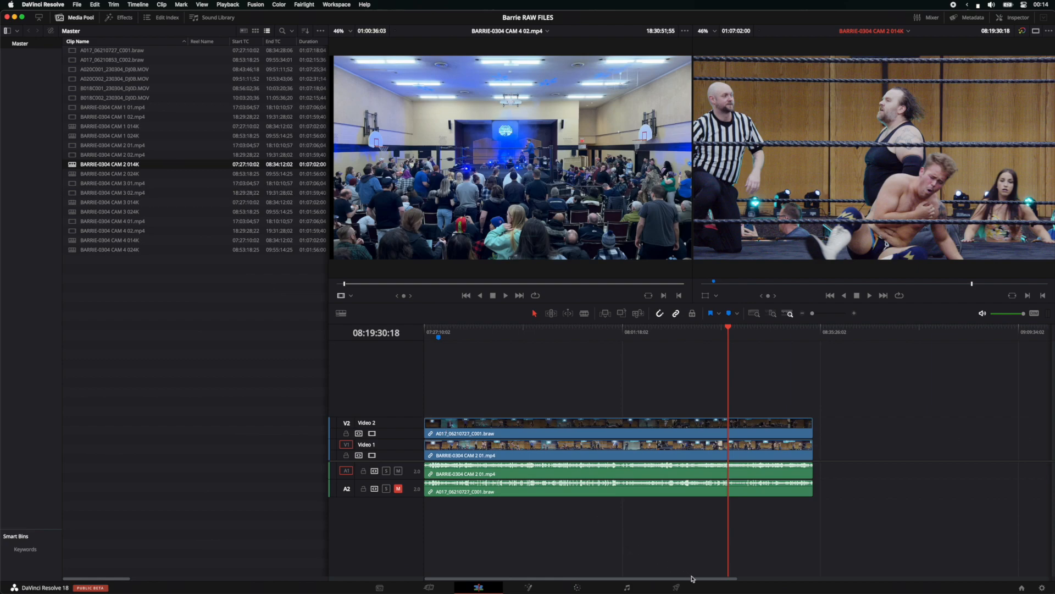
left_click(677, 587)
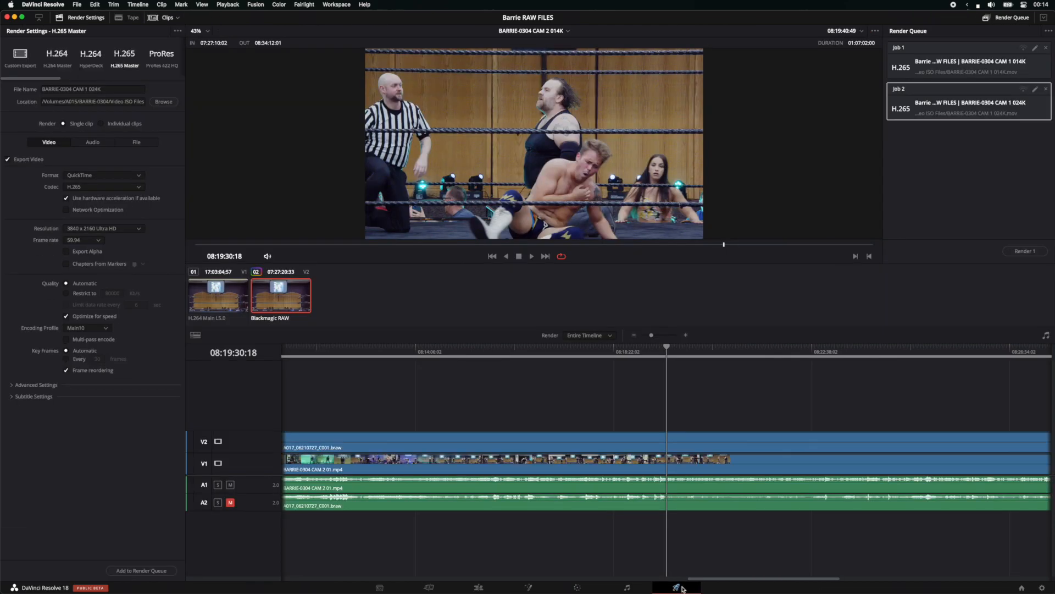
left_click(94, 89)
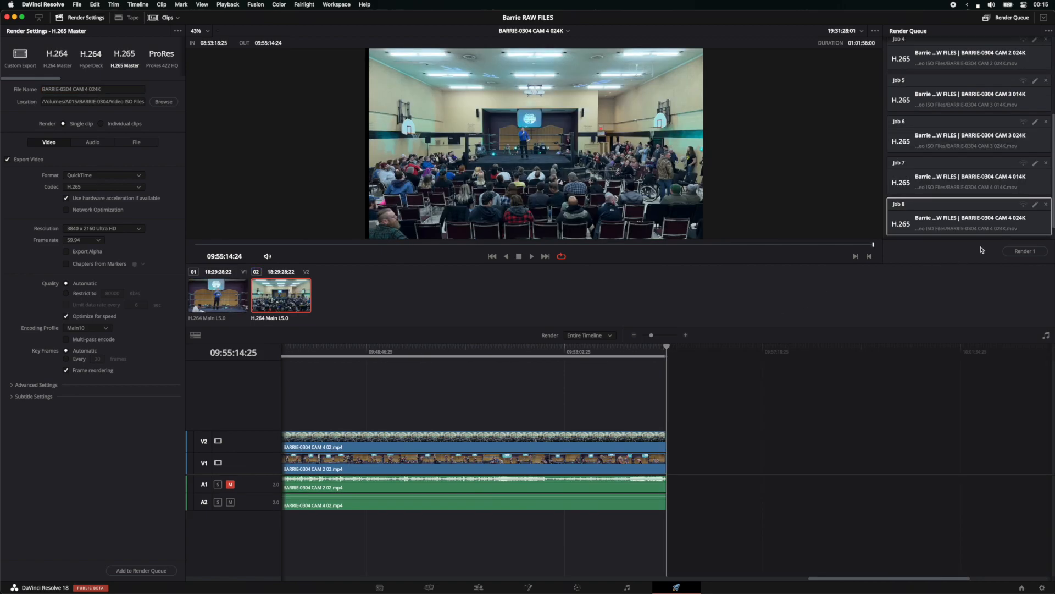
Step: Select all eight jobs in the render queue, from CAM 1 014K to CAM 4 024K, and render them
scroll(964, 81, "up", 4)
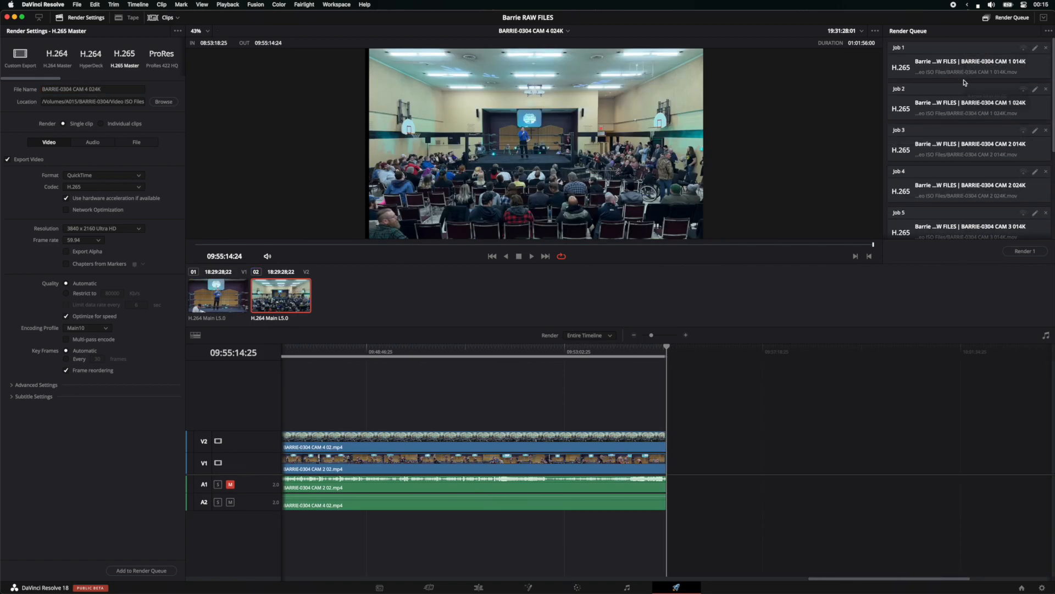
left_click(965, 63, "shift")
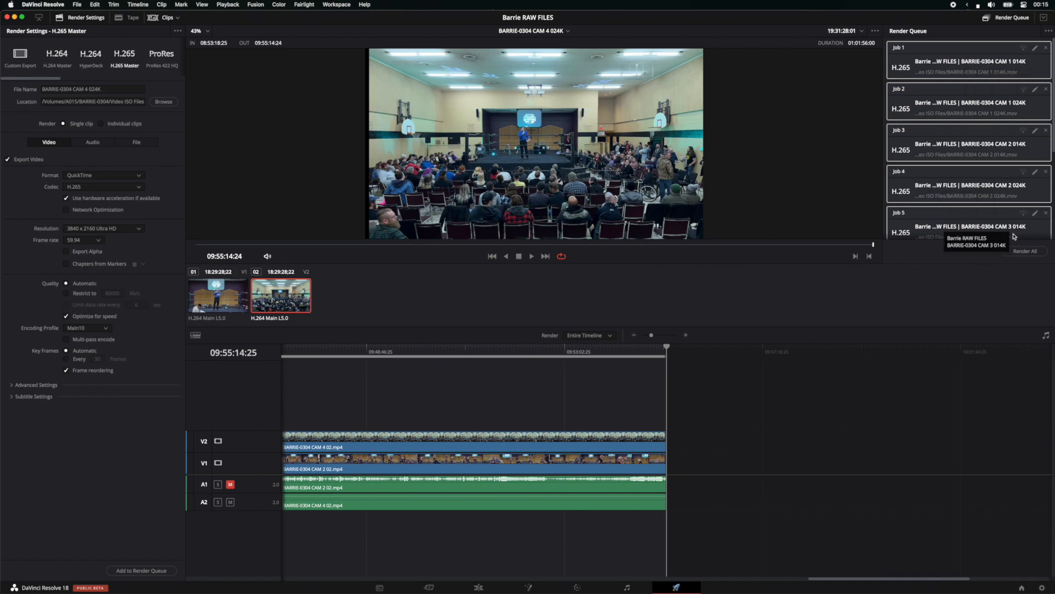
left_click(1017, 251)
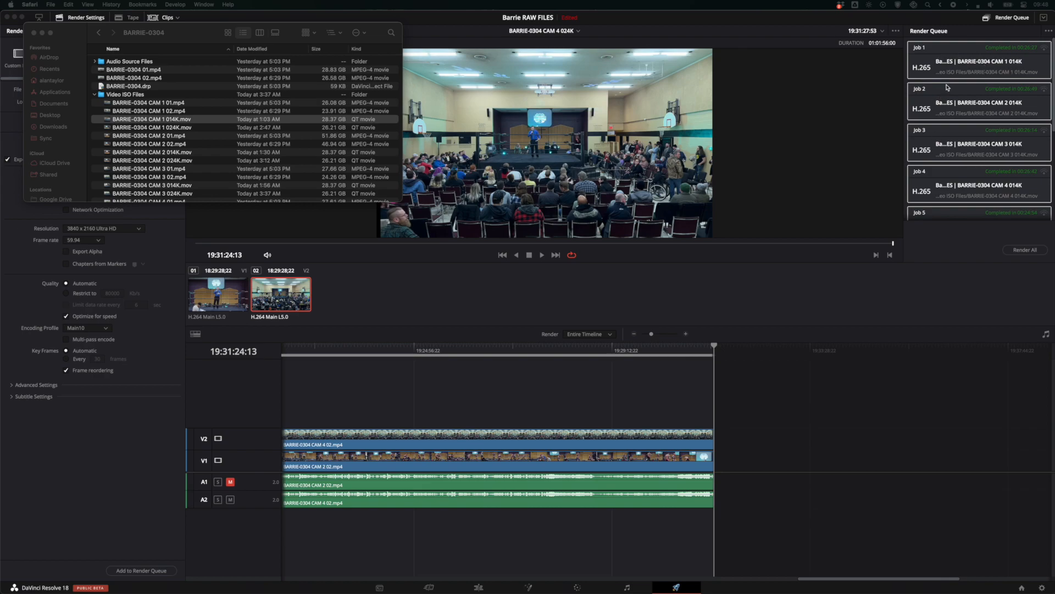
Step: Check the remaining jobs in the render queue, then switch to Finder to examine the rendered 4K files in BARRIE-0304
scroll(963, 132, "down", 5)
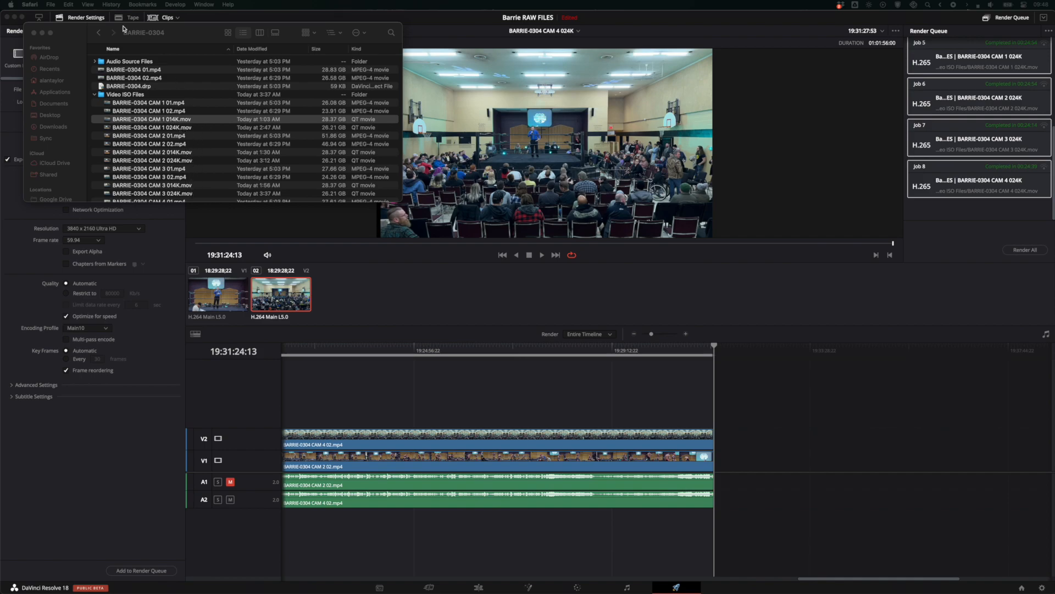
left_click(219, 18)
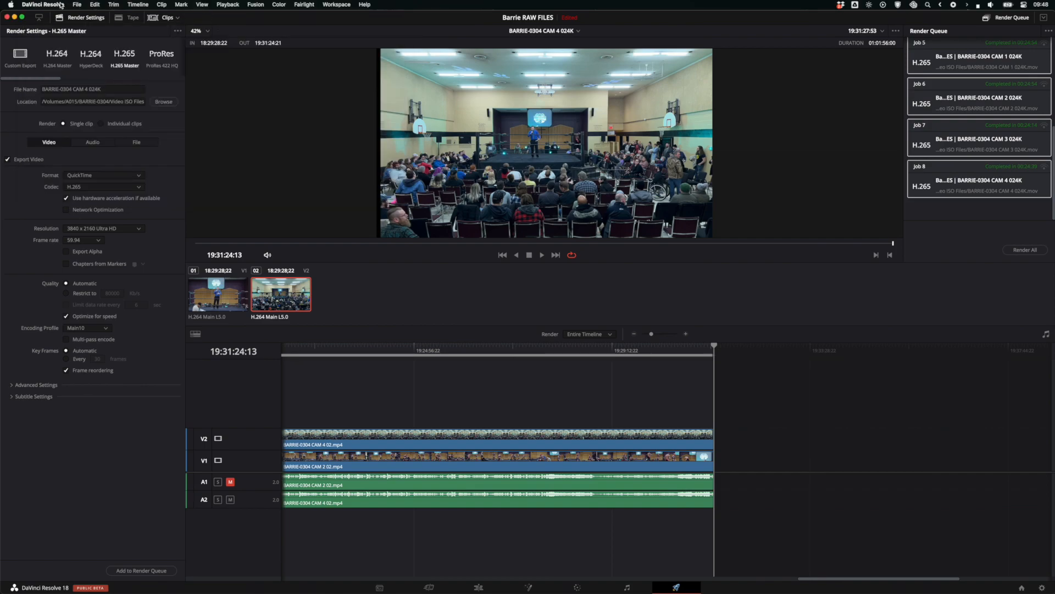
left_click(77, 4)
left_click(290, 584)
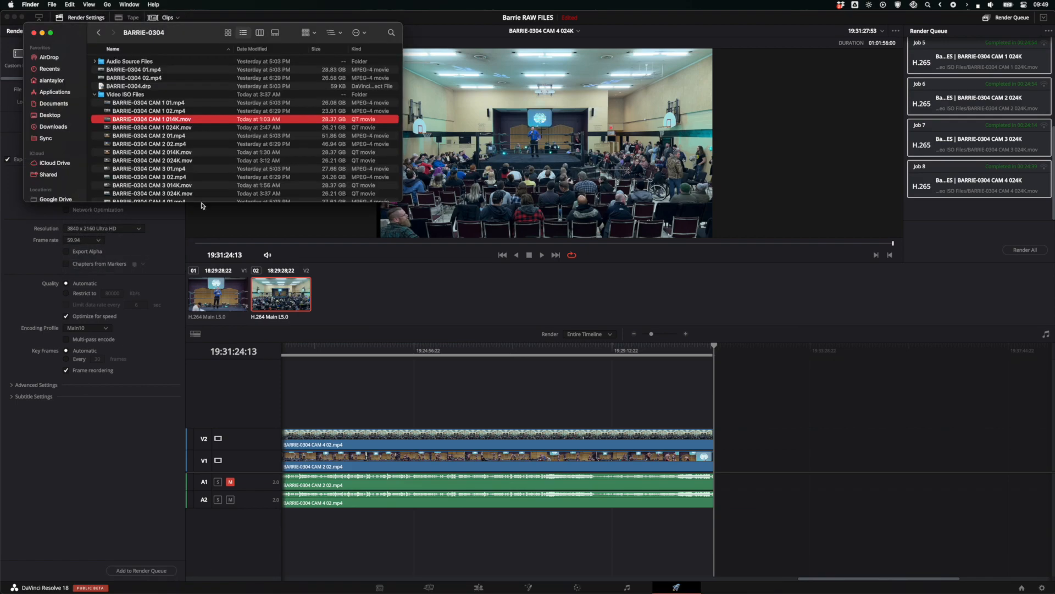
Step: Open the BARRIE-0304.drp project from Finder in DaVinci Resolve and examine both recorded sections of its timeline
double_click(141, 86)
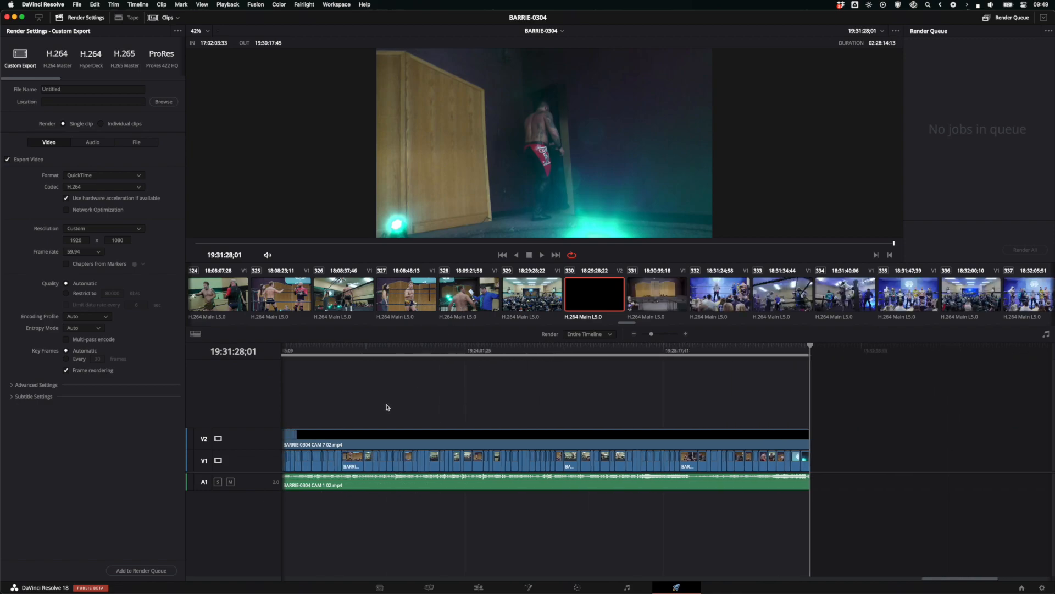
scroll(387, 407, "left", 8)
left_click_drag(468, 350, 436, 335)
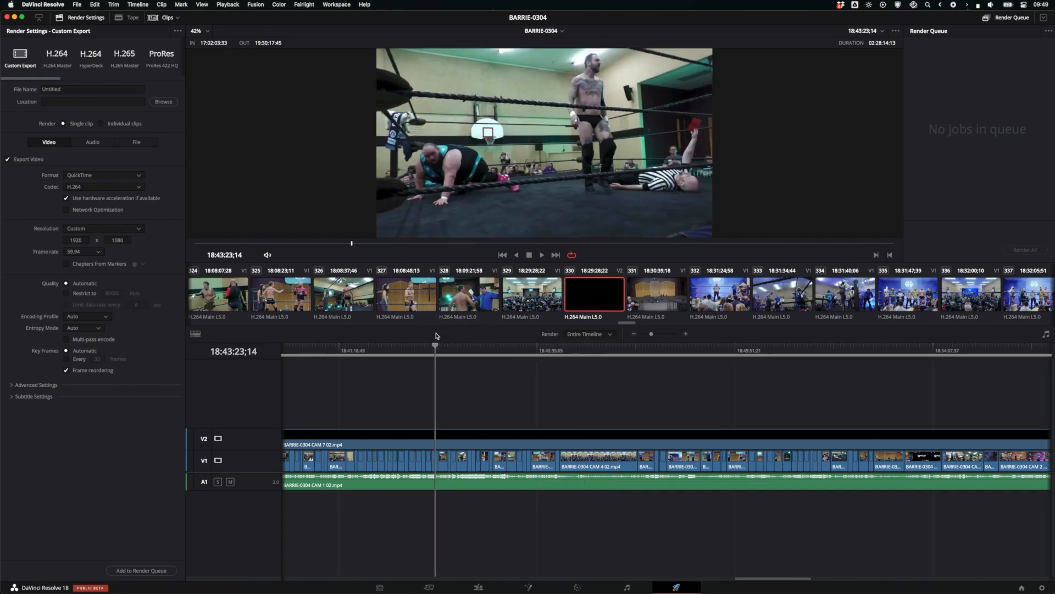
left_click(634, 335)
left_click(634, 334)
left_click(633, 334)
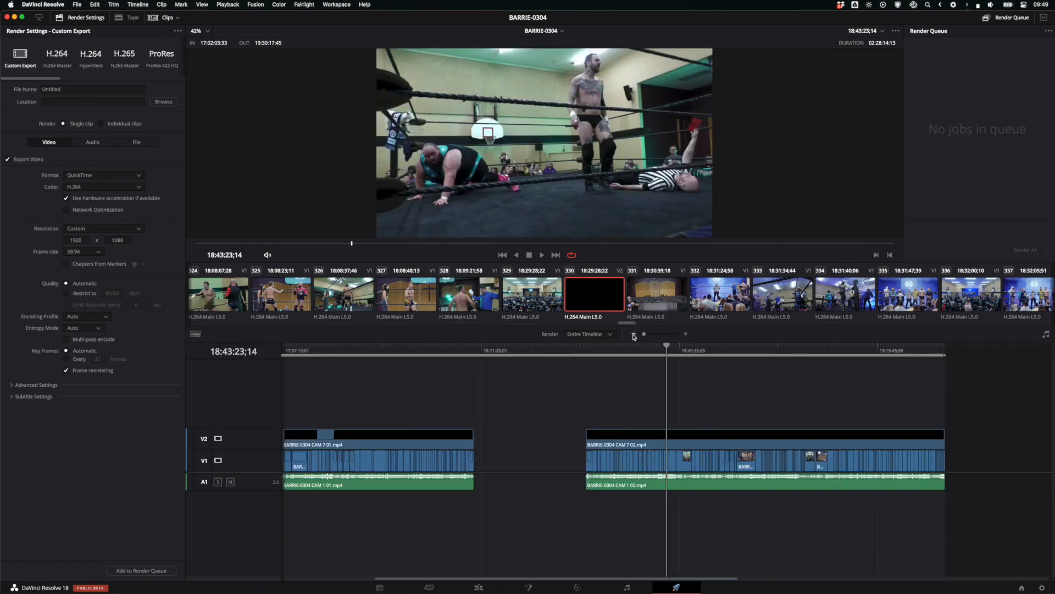
scroll(556, 370, "left", 3)
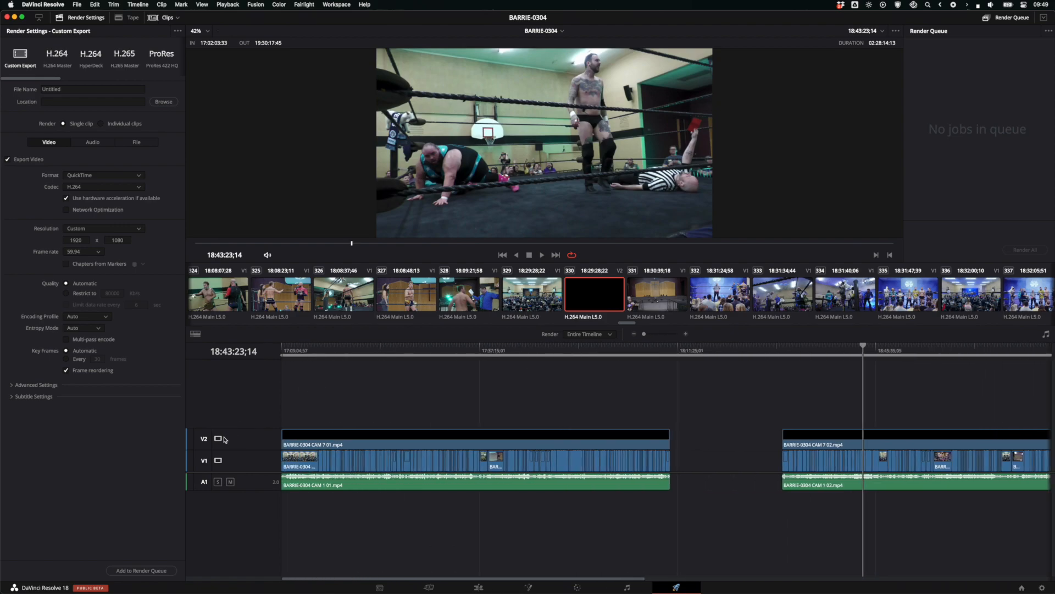
Step: On the Edit page, delete both CAM 7 clips from the Video 2 track and disable that track
left_click(479, 587)
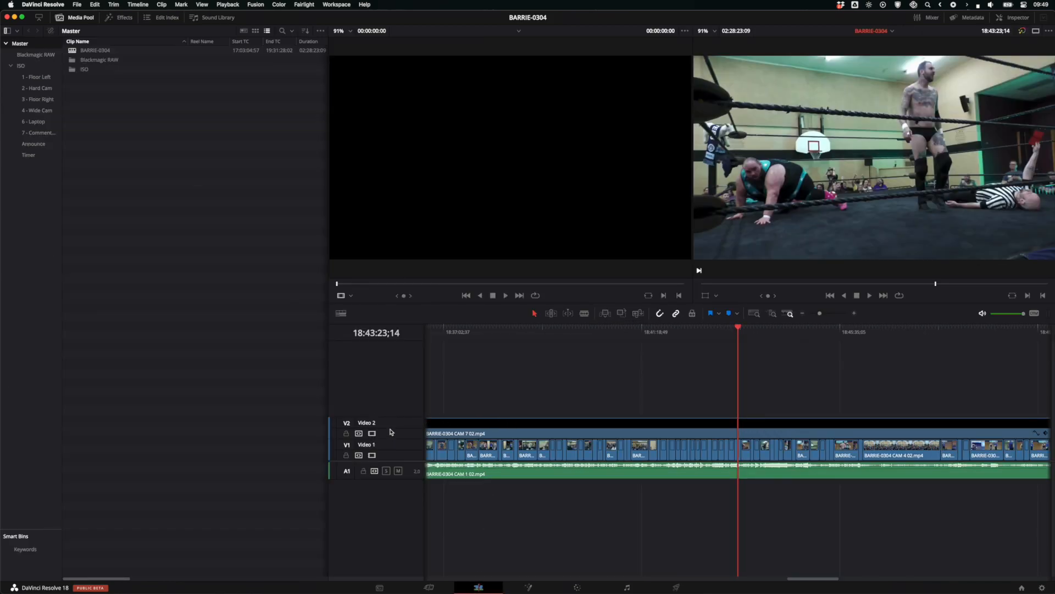
left_click(455, 430)
key("BackSpace")
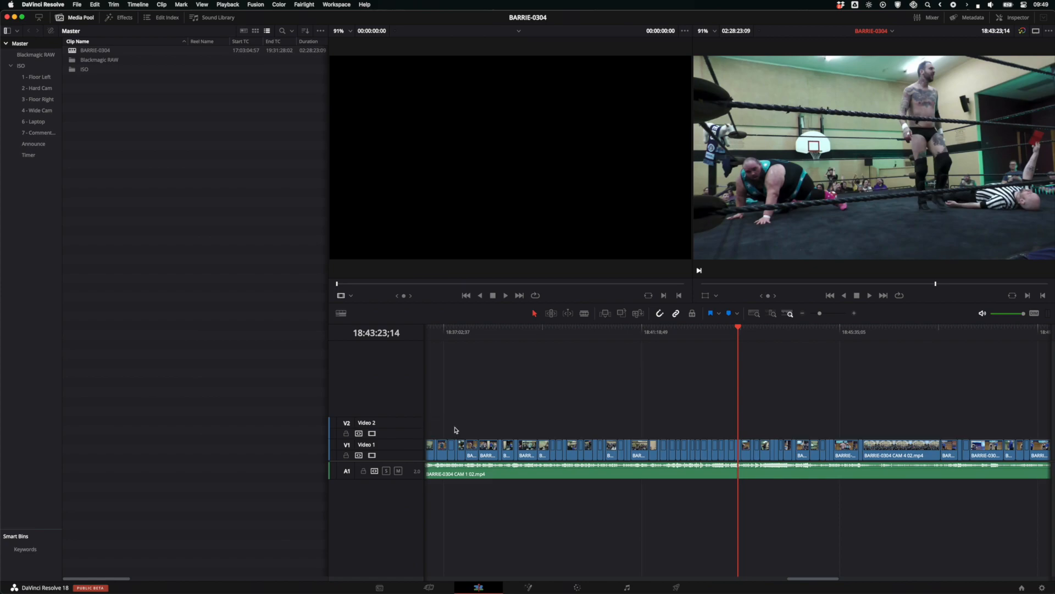
key("shift+z")
left_click(447, 423)
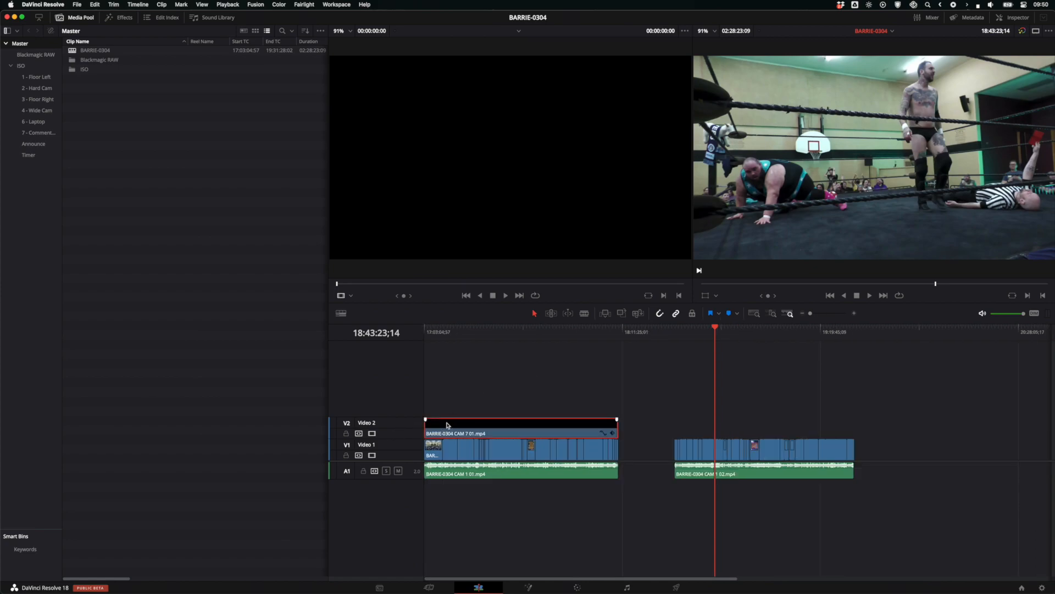
key("BackSpace")
double_click(367, 423)
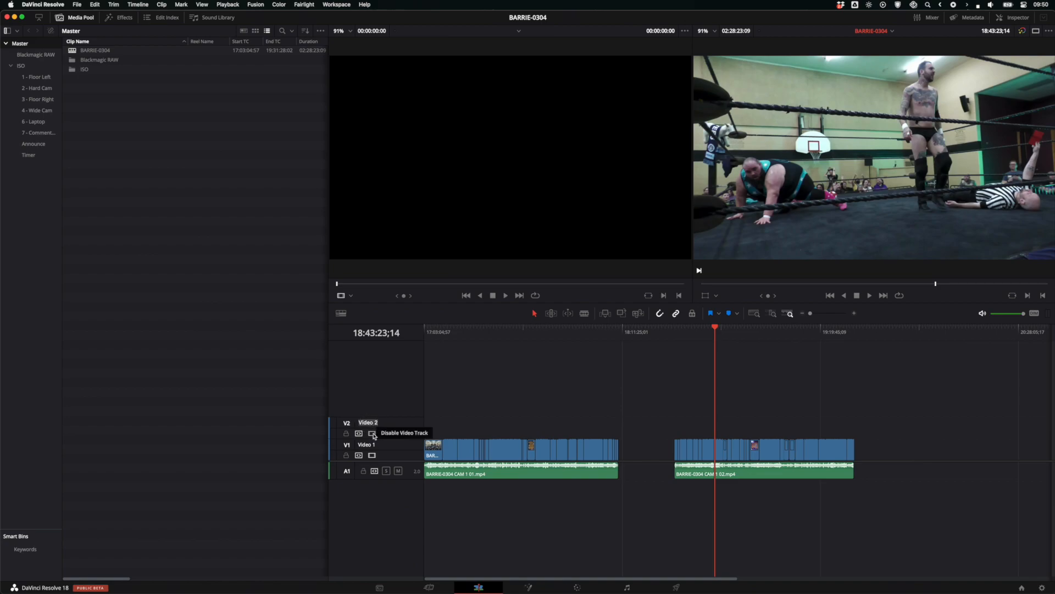
left_click(373, 434)
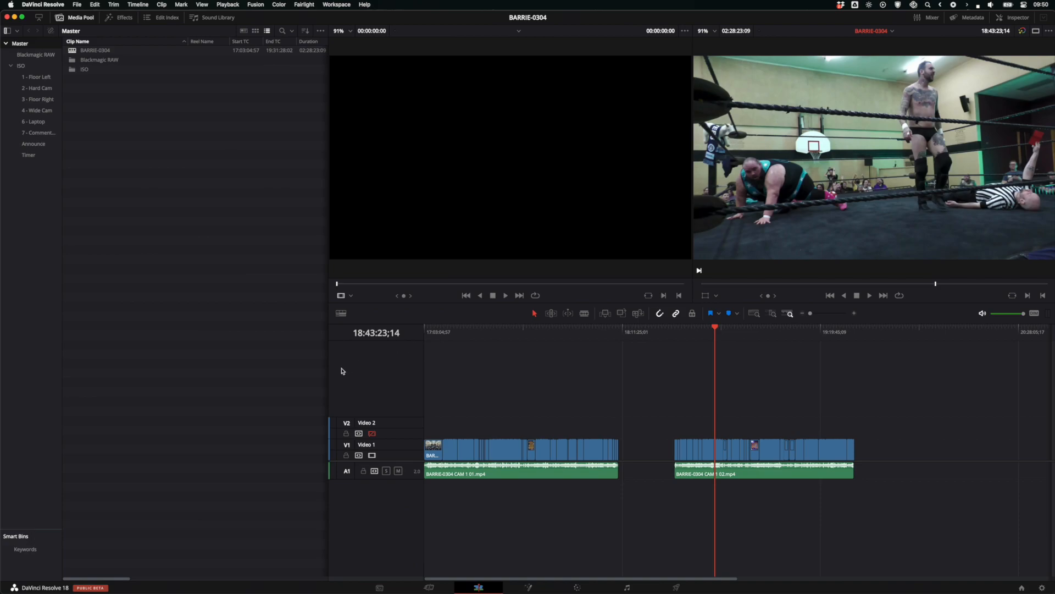
Step: Export the BARRIE-0304 timeline as an FCPXML 1.9 file into the Video ISO Files folder
left_click(102, 50)
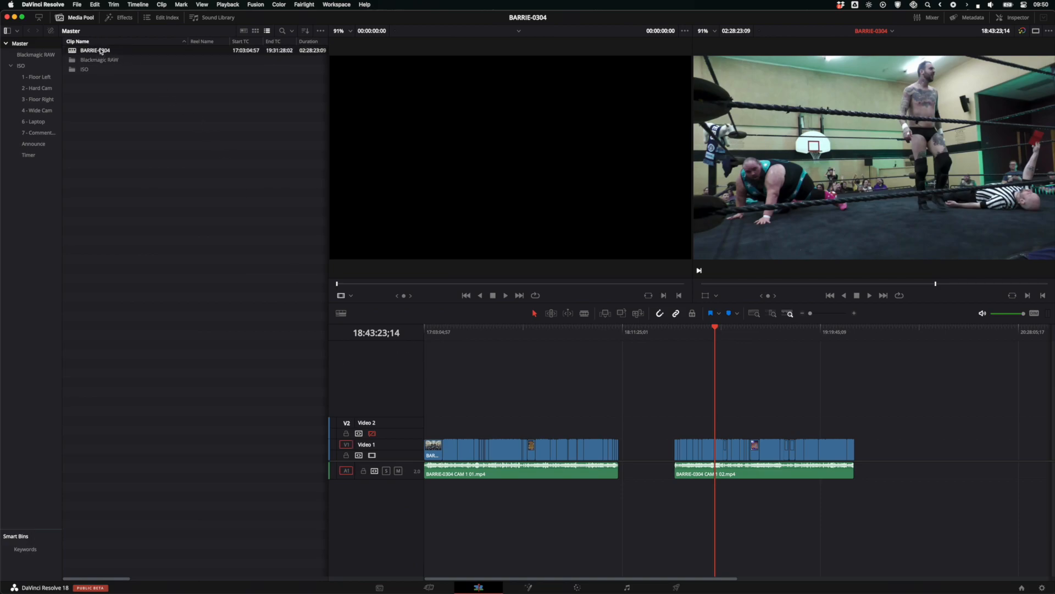
left_click(79, 5)
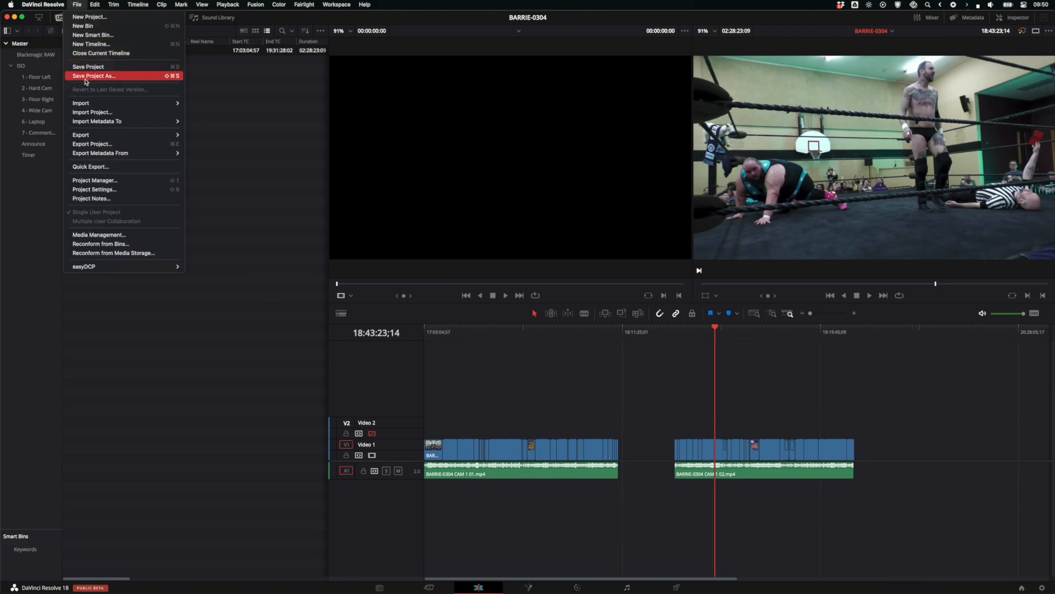
mouse_move(88, 135)
left_click(202, 143)
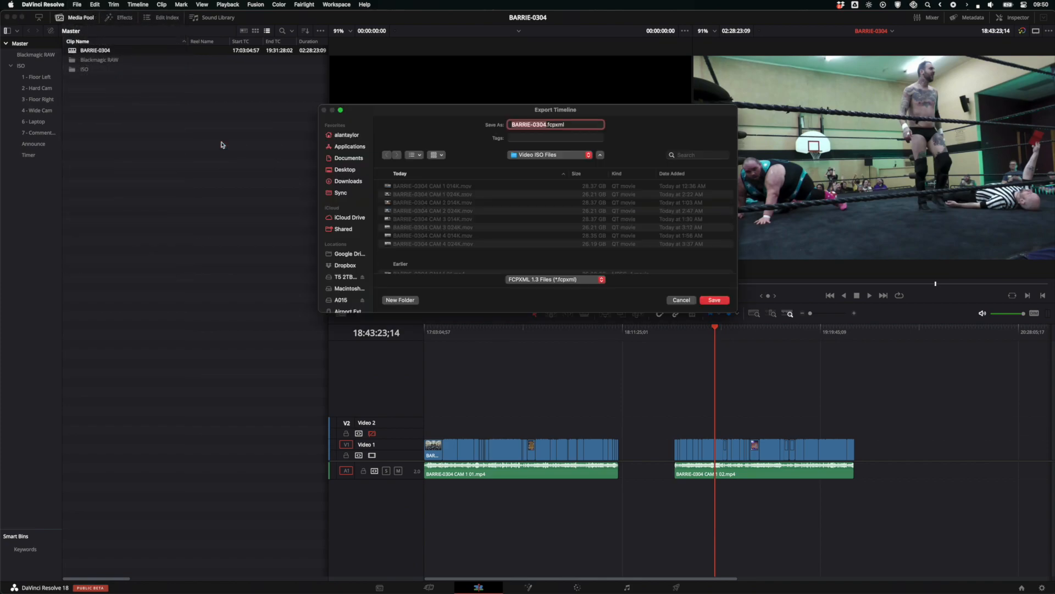
left_click(595, 281)
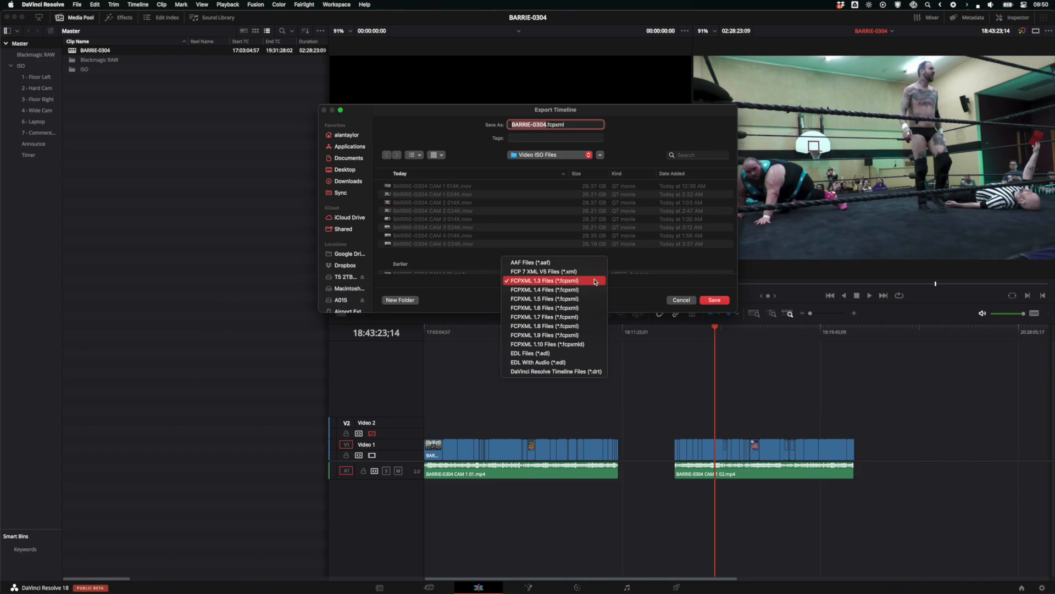
left_click(545, 338)
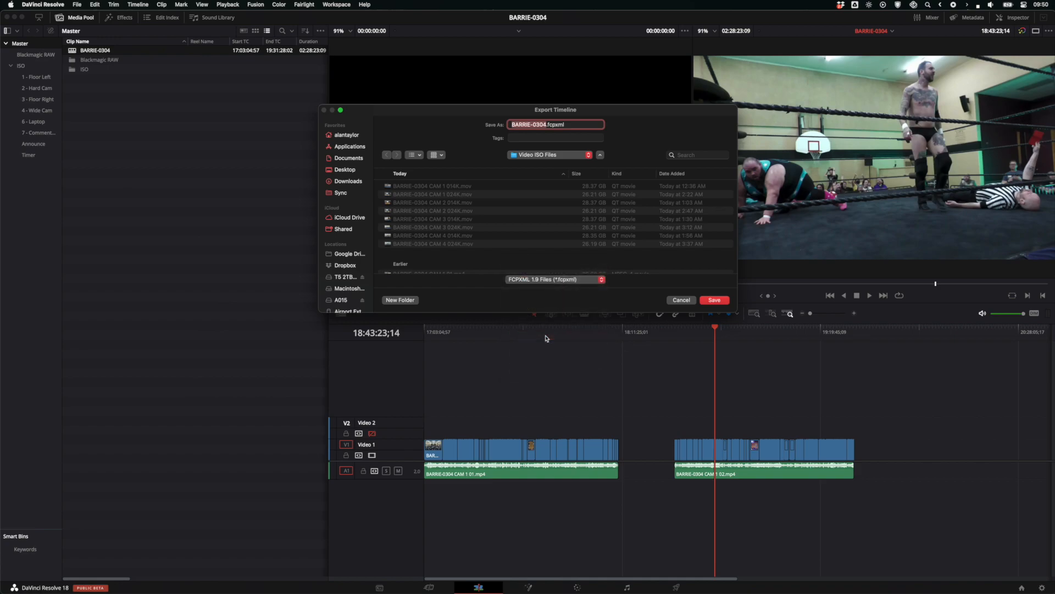
left_click(715, 300)
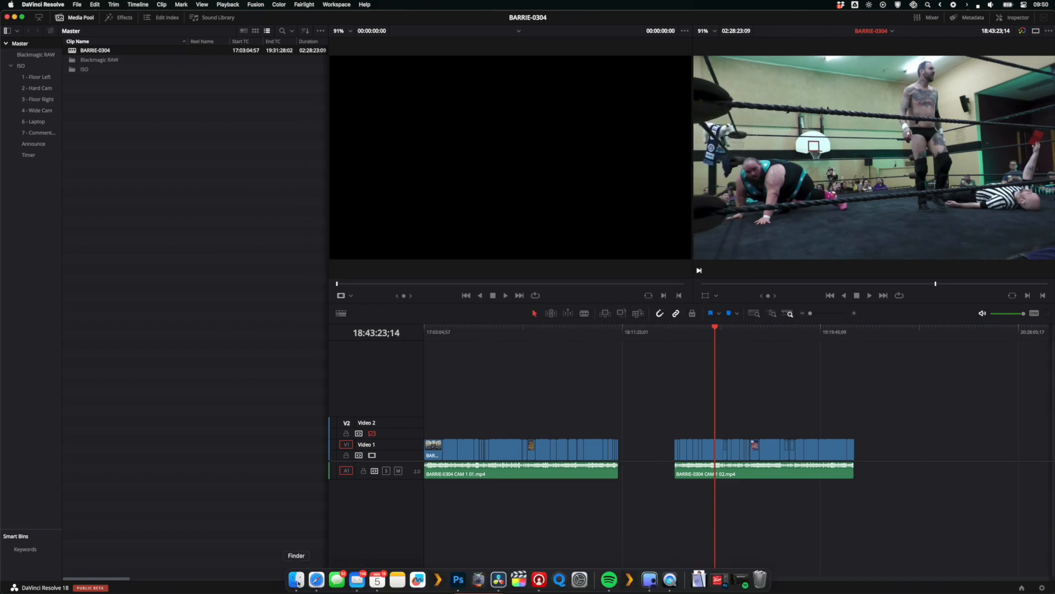
Step: Switch to Finder and move BARRIE-0304.fcpxml from Video ISO Files up into the BARRIE-0304 folder
left_click(297, 580)
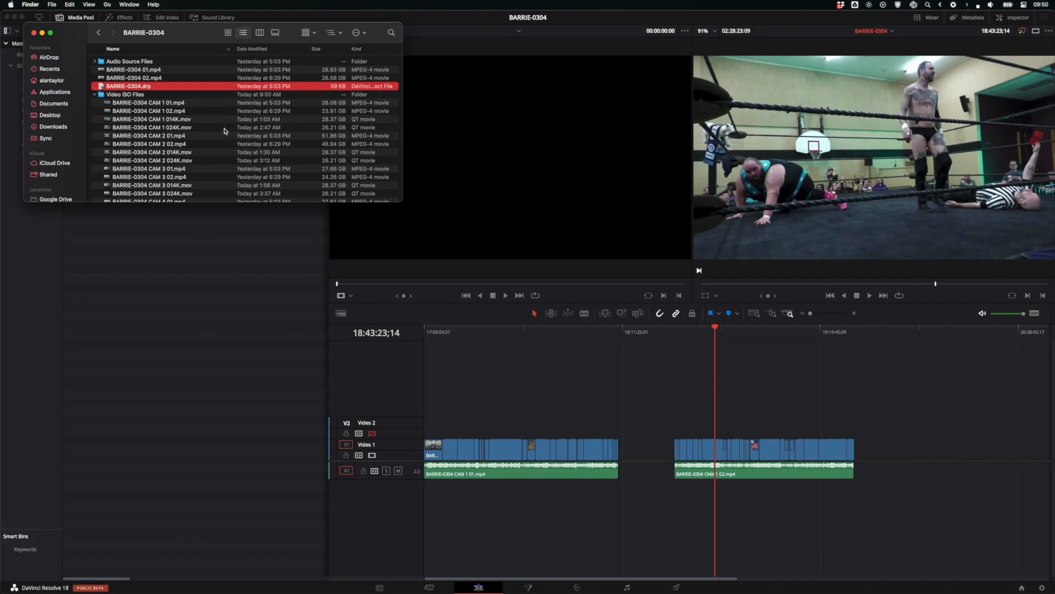
scroll(182, 90, "down", 5)
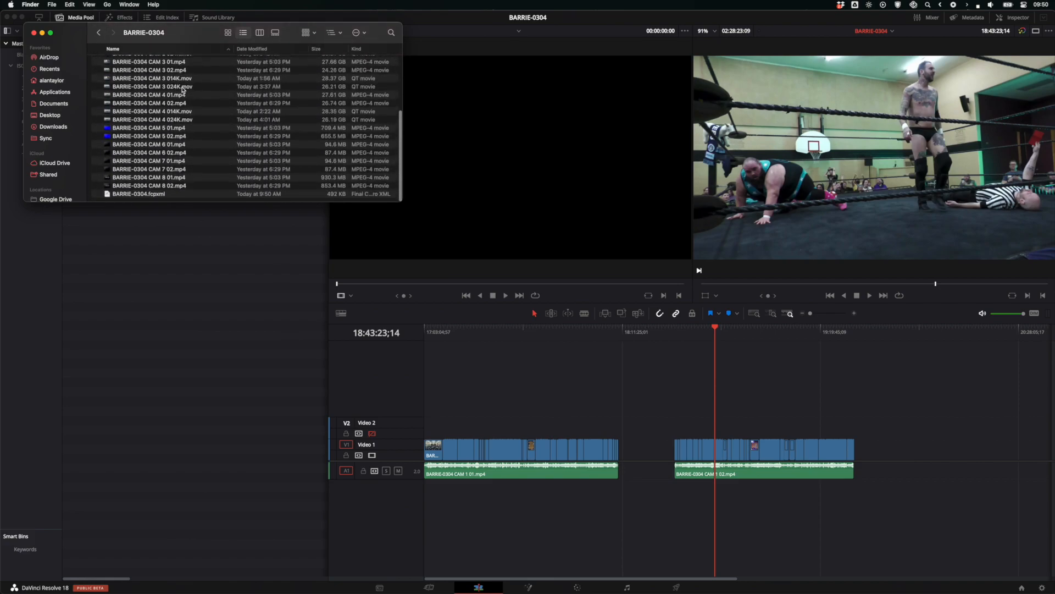
scroll(182, 88, "down", 1)
left_click_drag(174, 201, 185, 331)
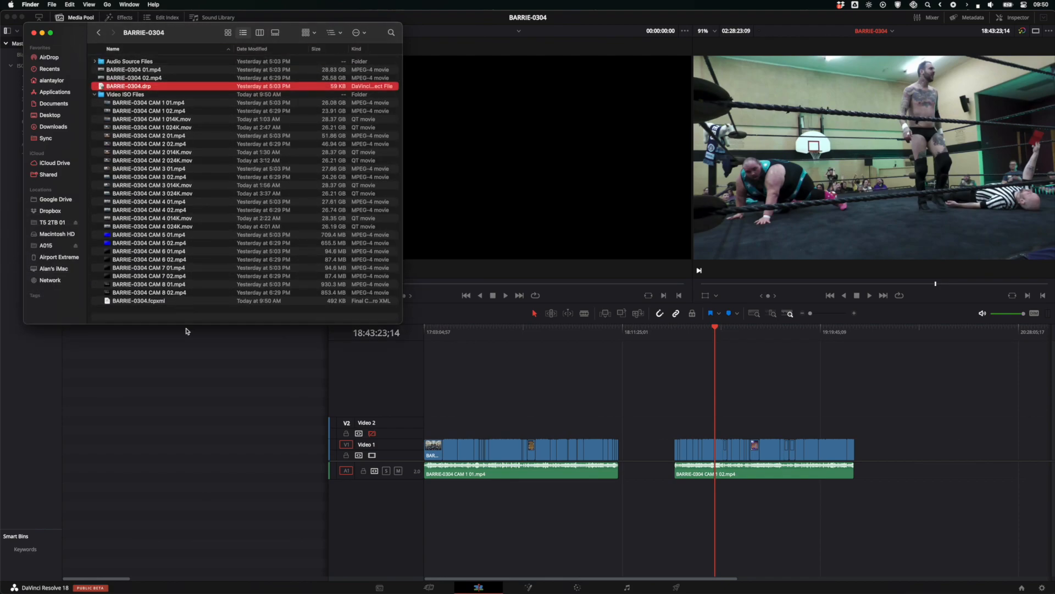
left_click_drag(142, 301, 131, 82)
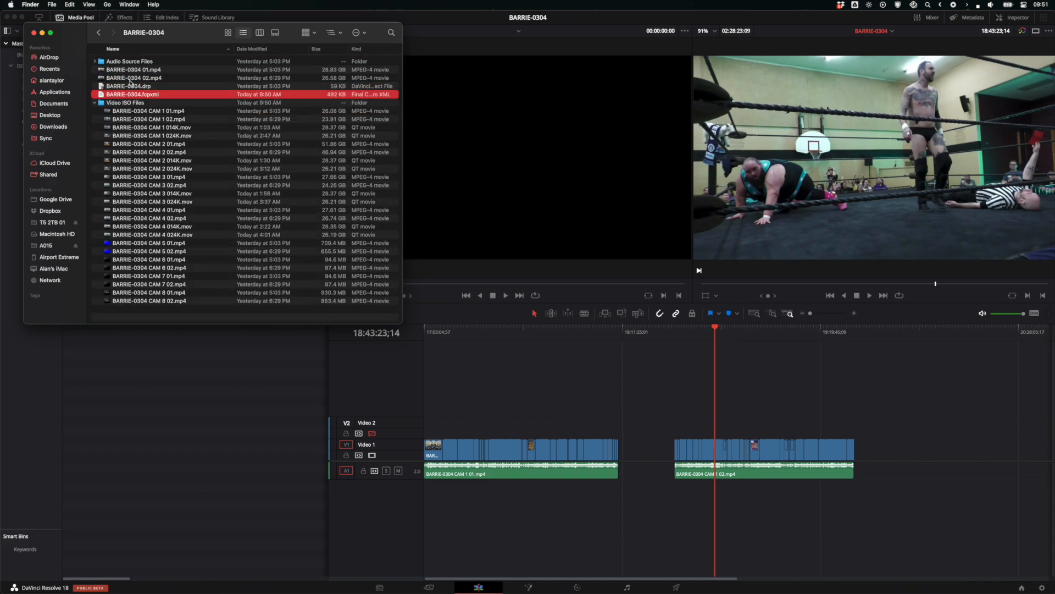
Step: Open BARRIE-0304.fcpxml in the Nova text editor
right_click(167, 96)
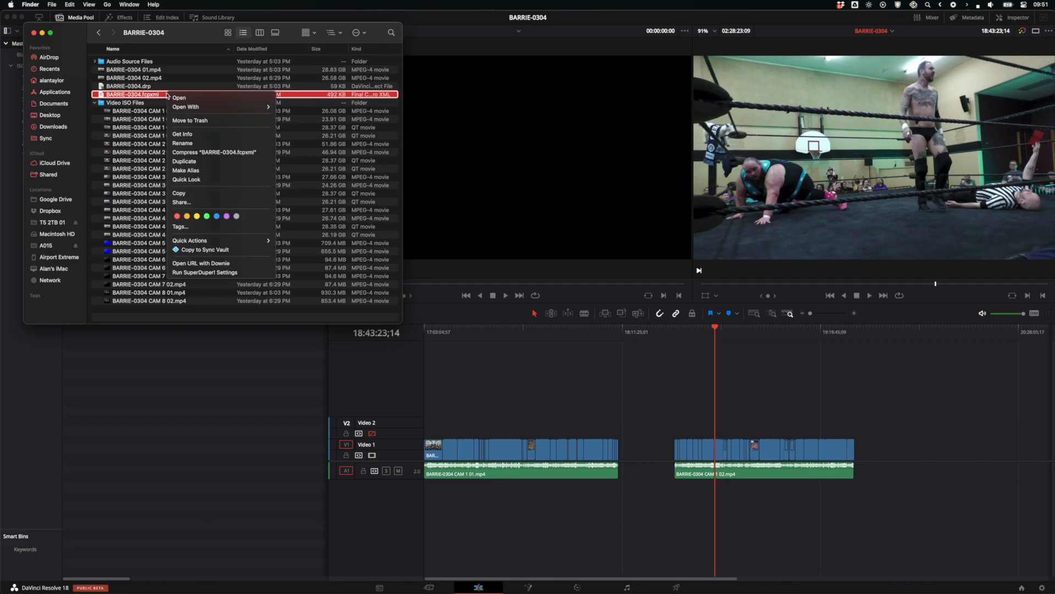
mouse_move(200, 106)
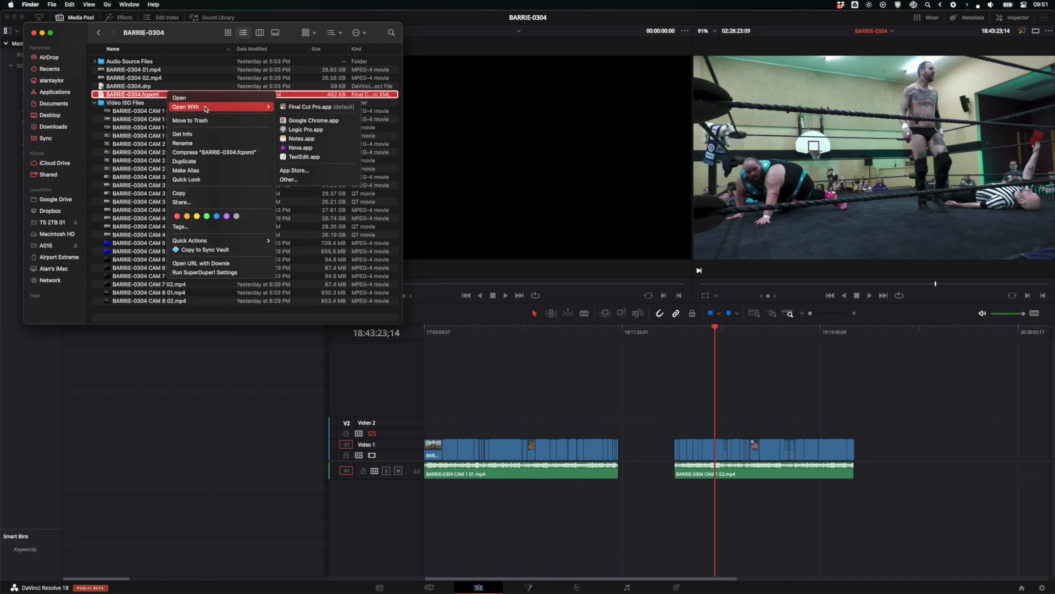
left_click(313, 145)
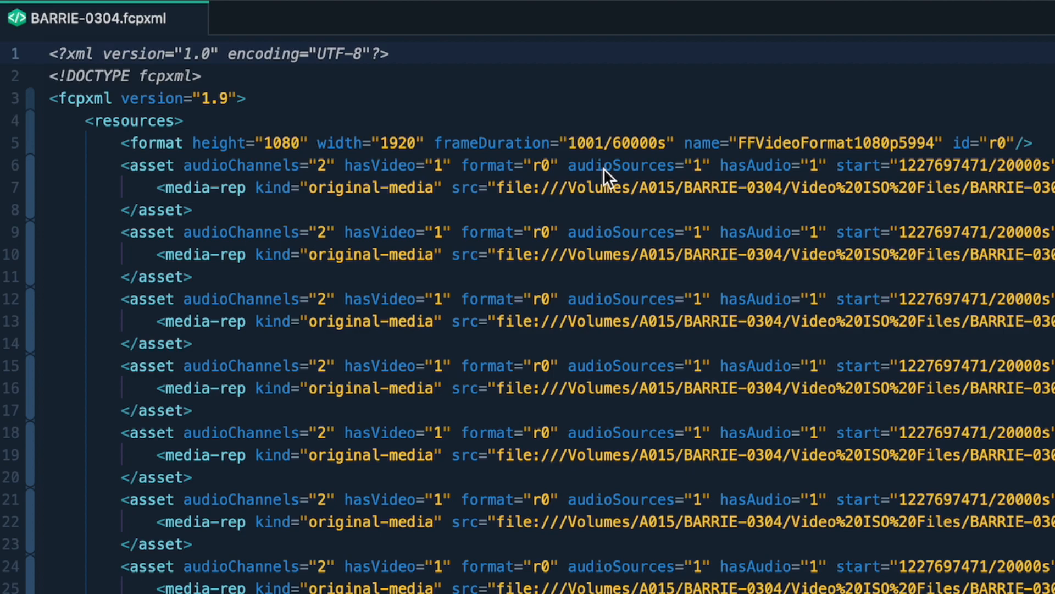
Step: Set the format element's height to 2160 and its width to 3840 in the FCPXML resources
double_click(289, 142)
type("2160")
double_click(397, 144)
type("3840")
Step: Change the format element's name to FFVideoFormat3840x2160p5994
double_click(822, 141)
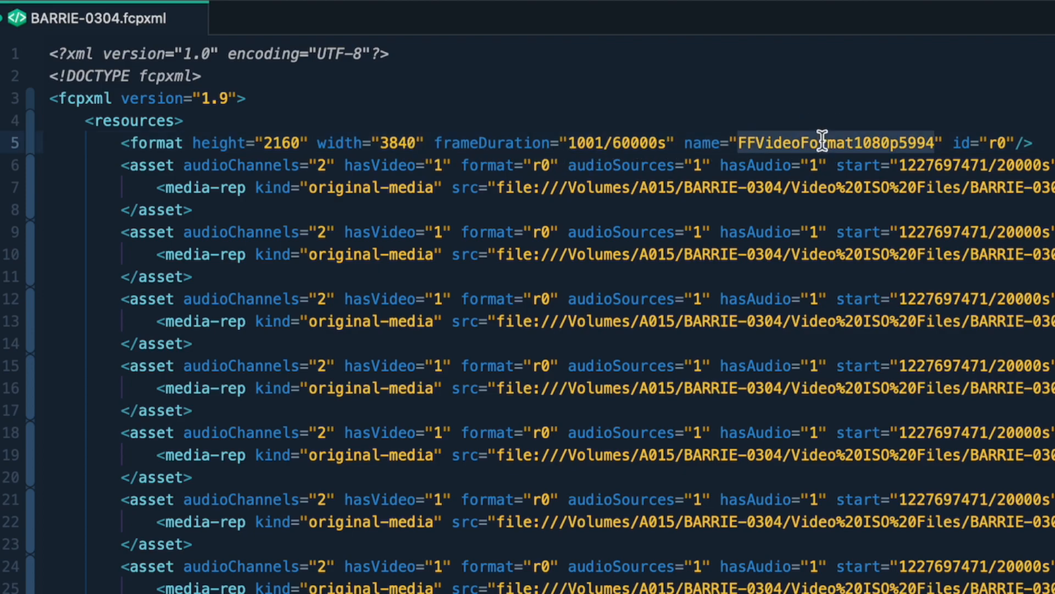
left_click(871, 144)
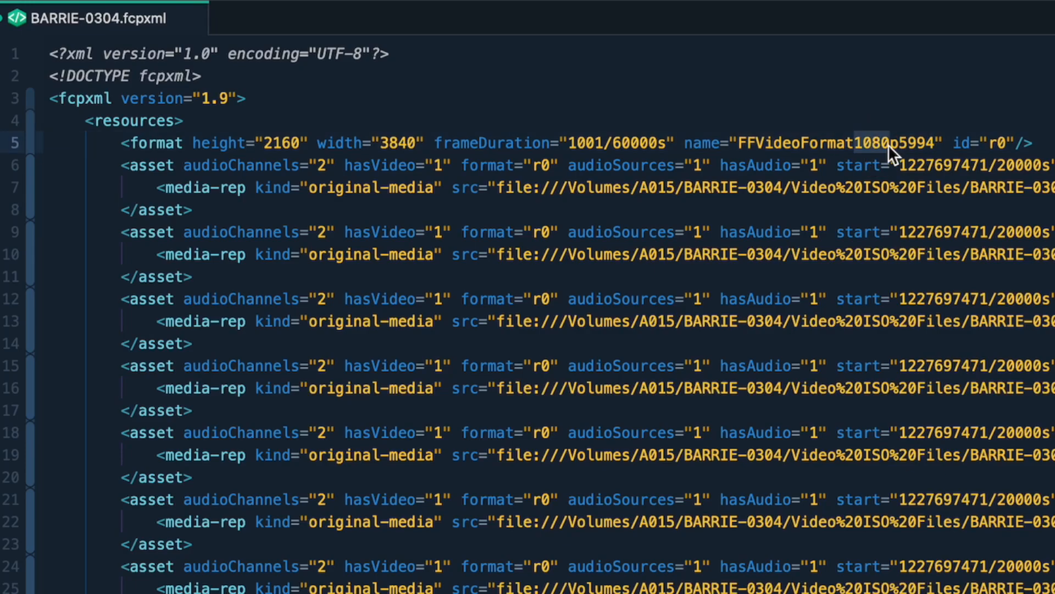
key("BackSpace")
type("3")
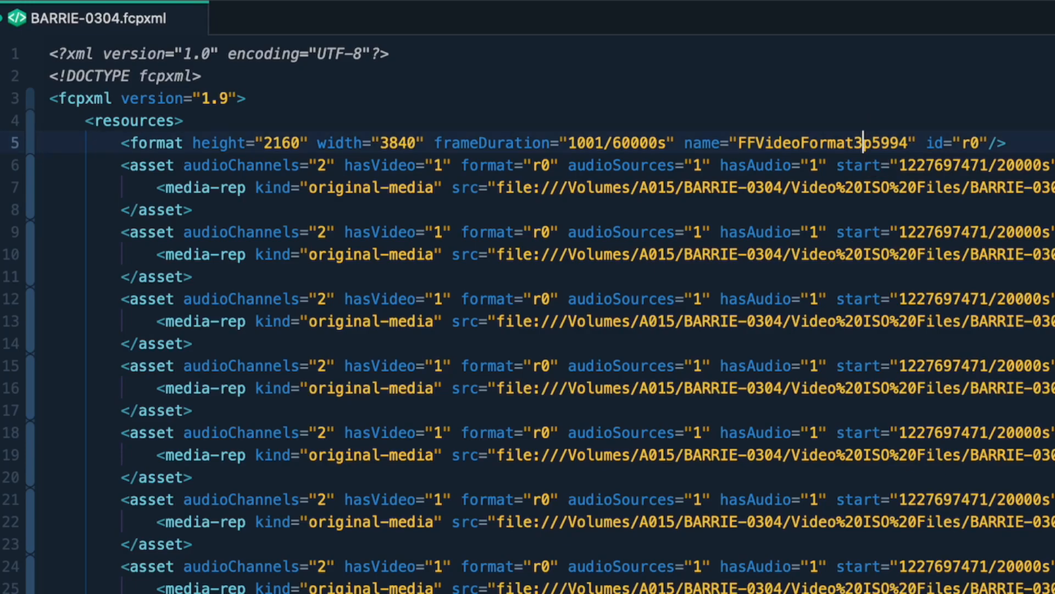
type("84")
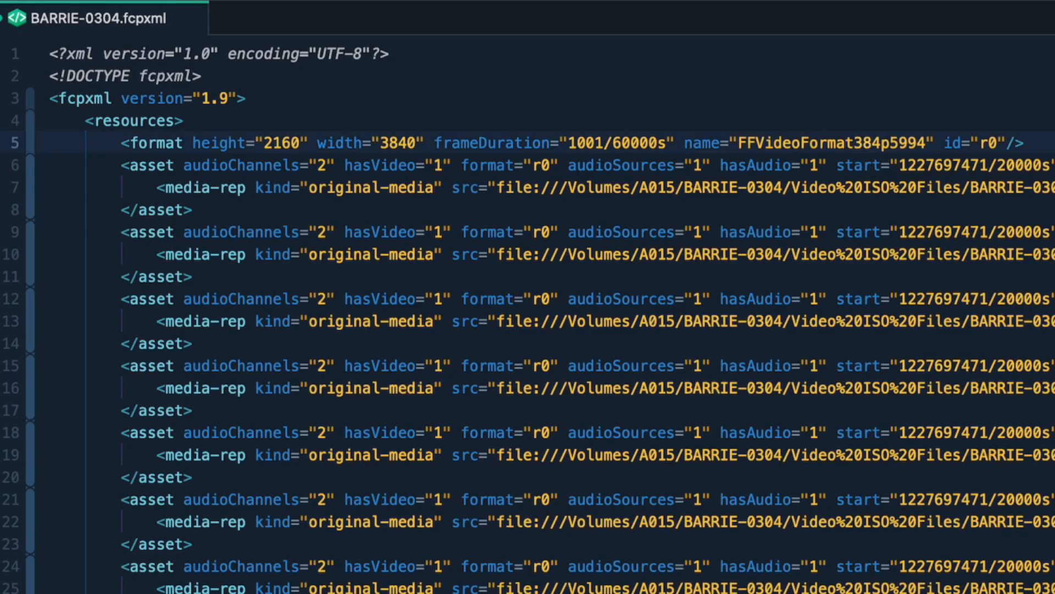
type("0")
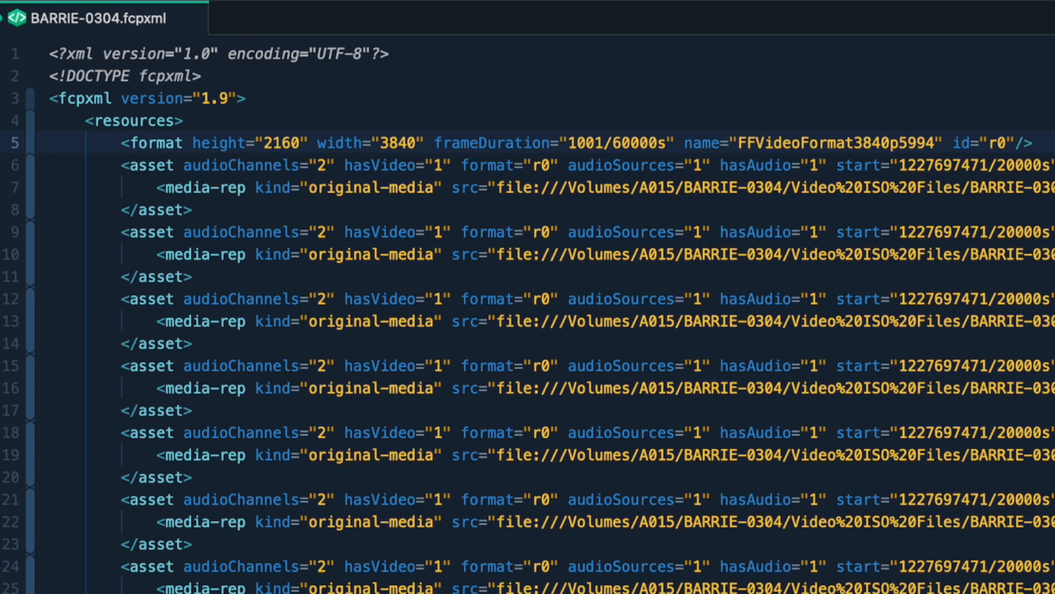
type("x2160")
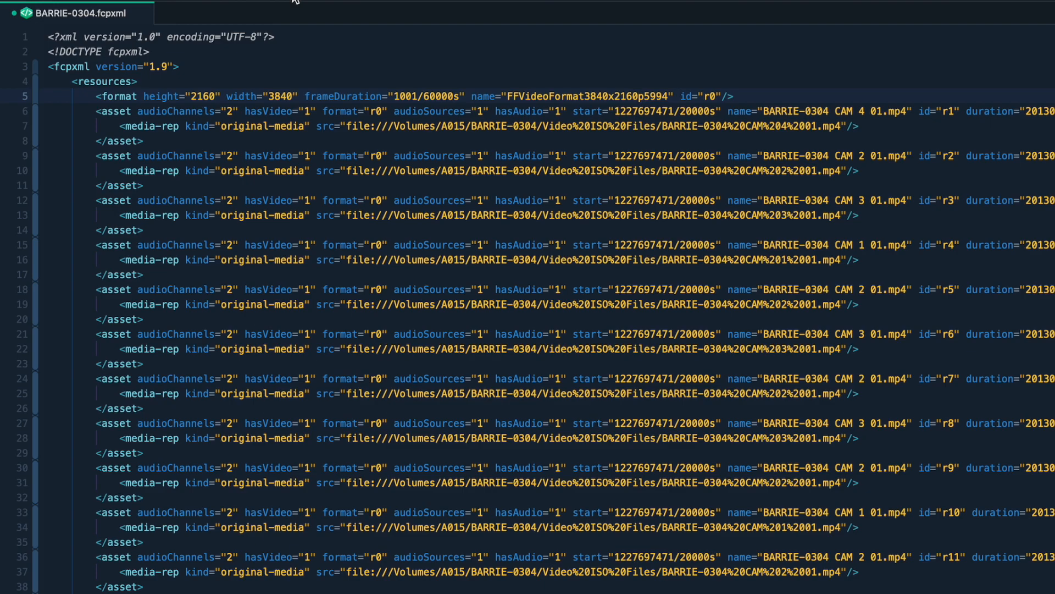
Step: Replace every occurrence of ".mp4" in the FCPXML file with "4K.mov"
key("super+f")
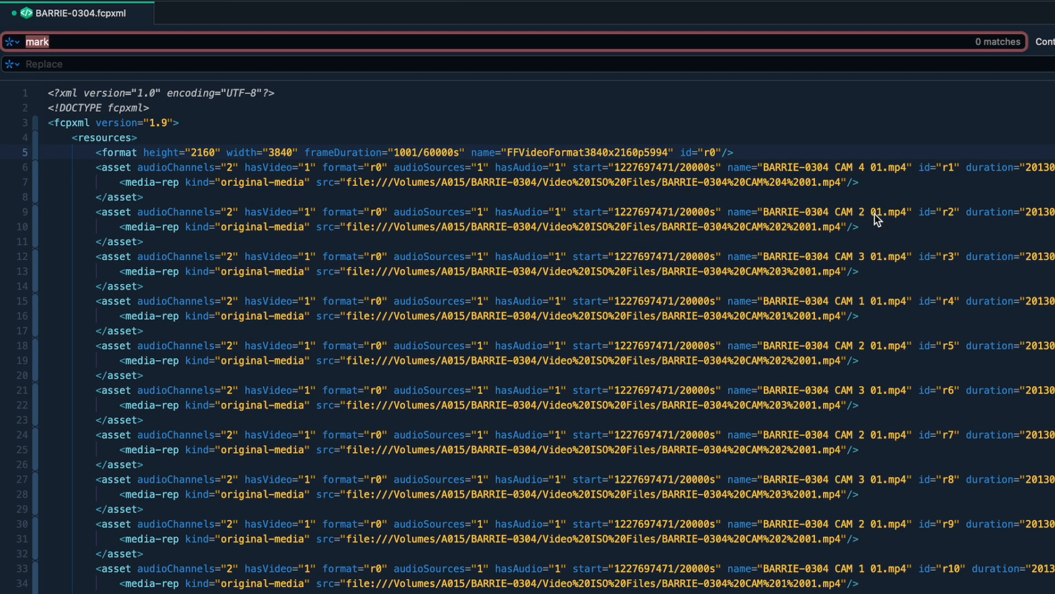
type(".mp4")
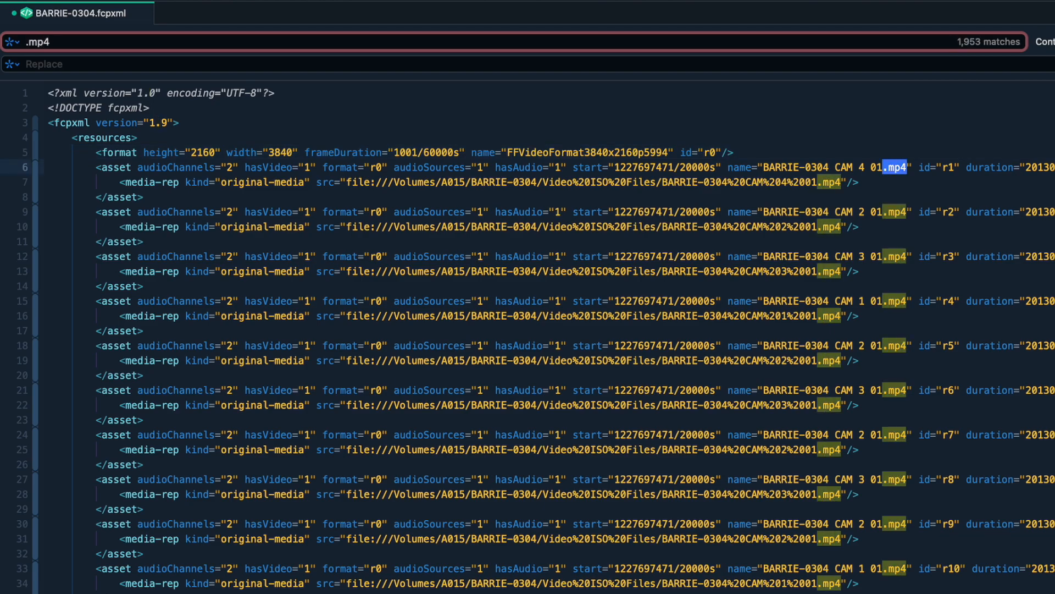
left_click(25, 64)
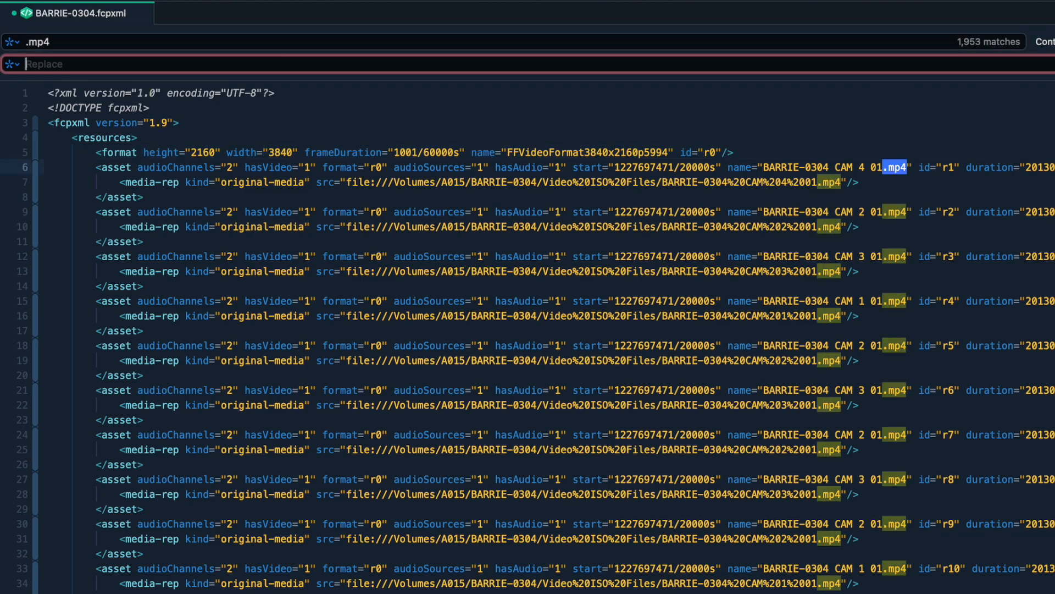
type("4K.mov")
key("super+alt+Return")
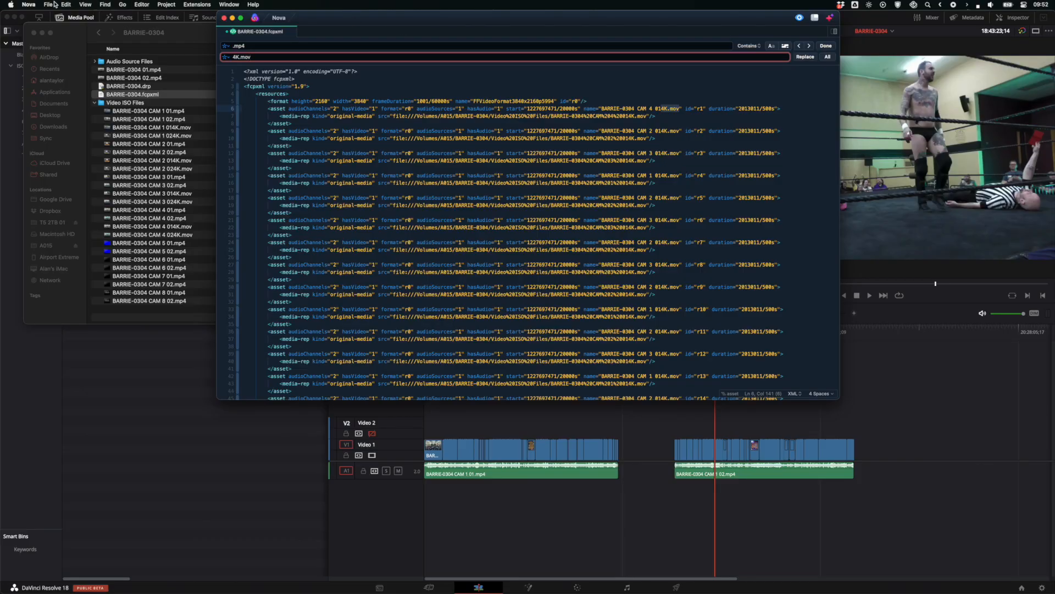
Step: Save the edited file as BARRIE-0304 4K.fcpxml in the BARRIE-0304 folder
left_click(52, 4)
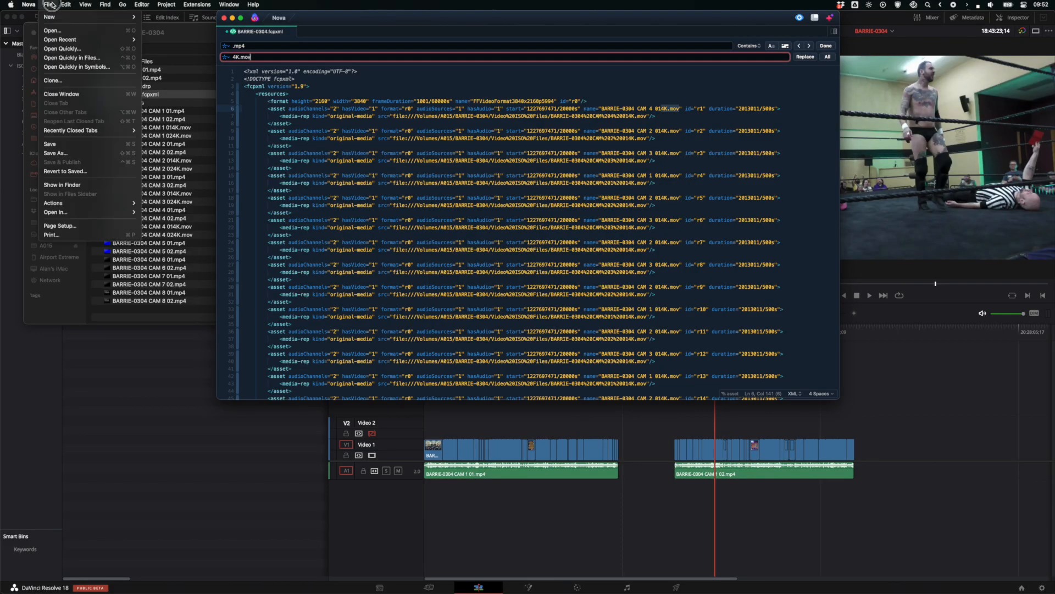
left_click(54, 158)
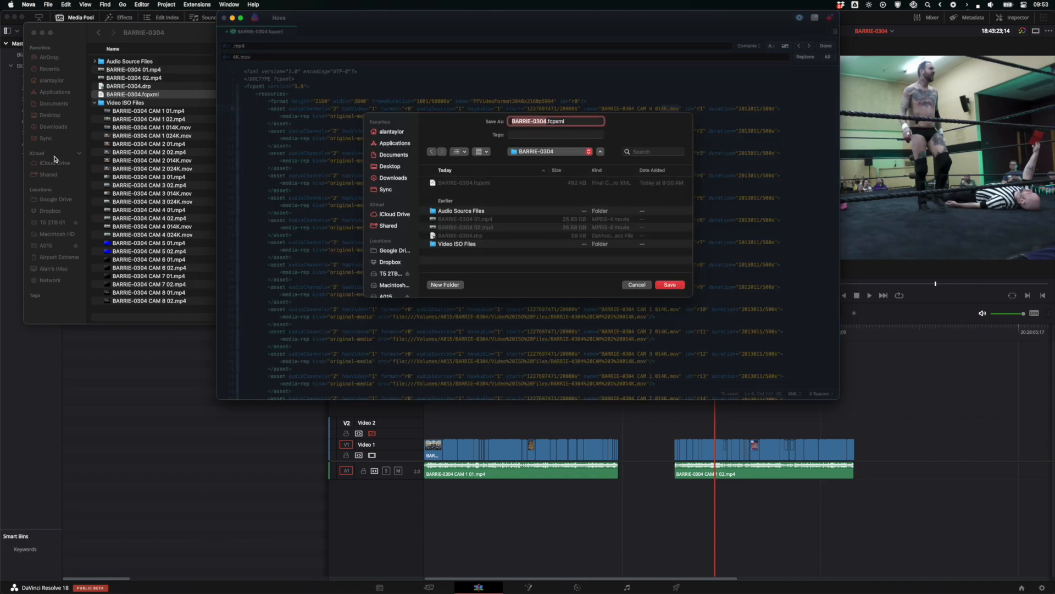
left_click(546, 122)
type("4K")
left_click(669, 284)
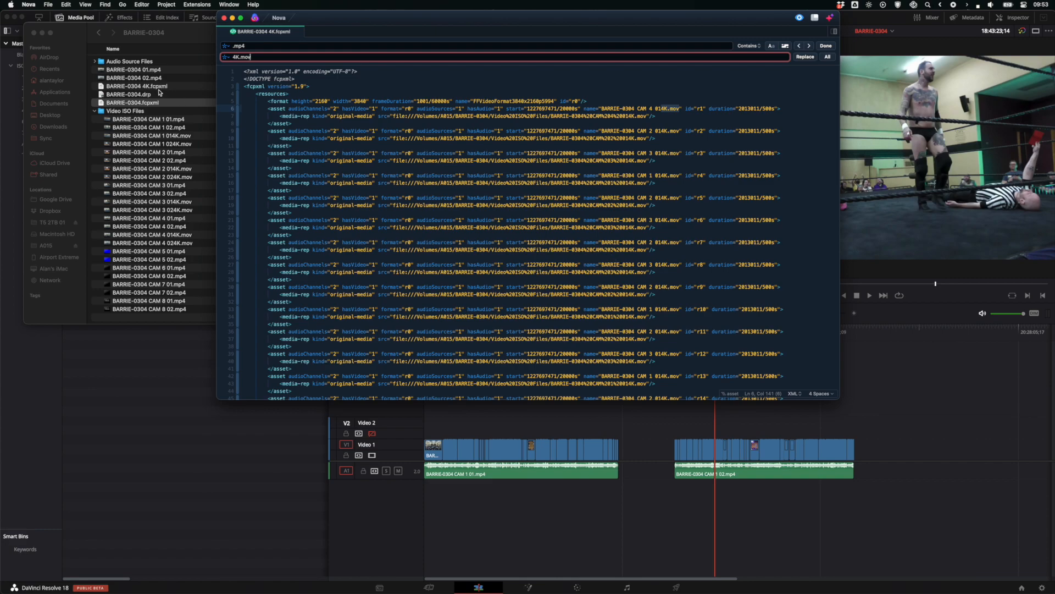
Step: Open BARRIE-0304 4K.fcpxml from Finder in Final Cut Pro and choose to import it into a new library
left_click(155, 89)
left_click(155, 87)
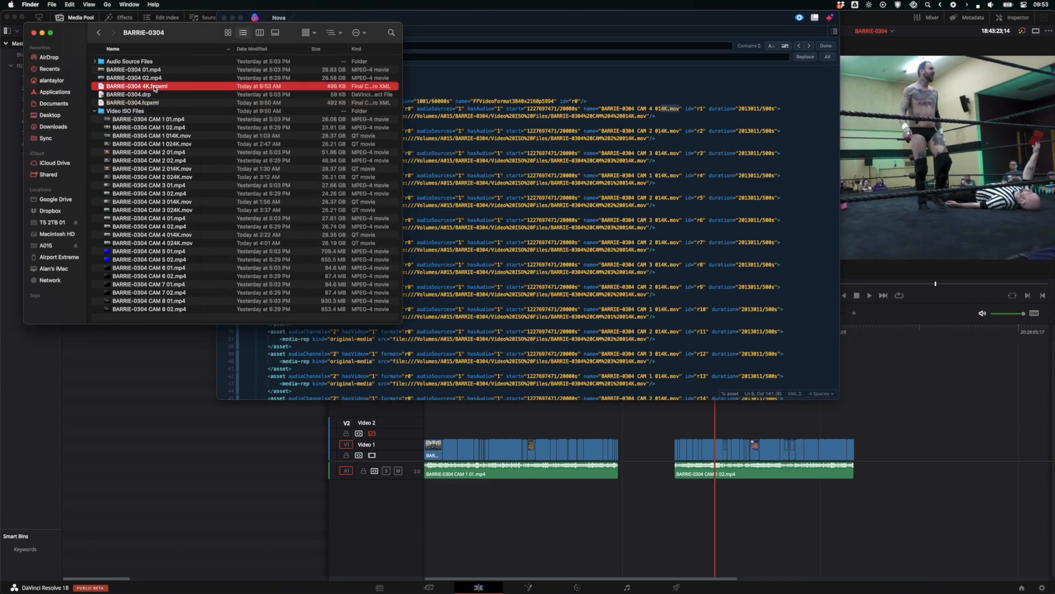
double_click(155, 88)
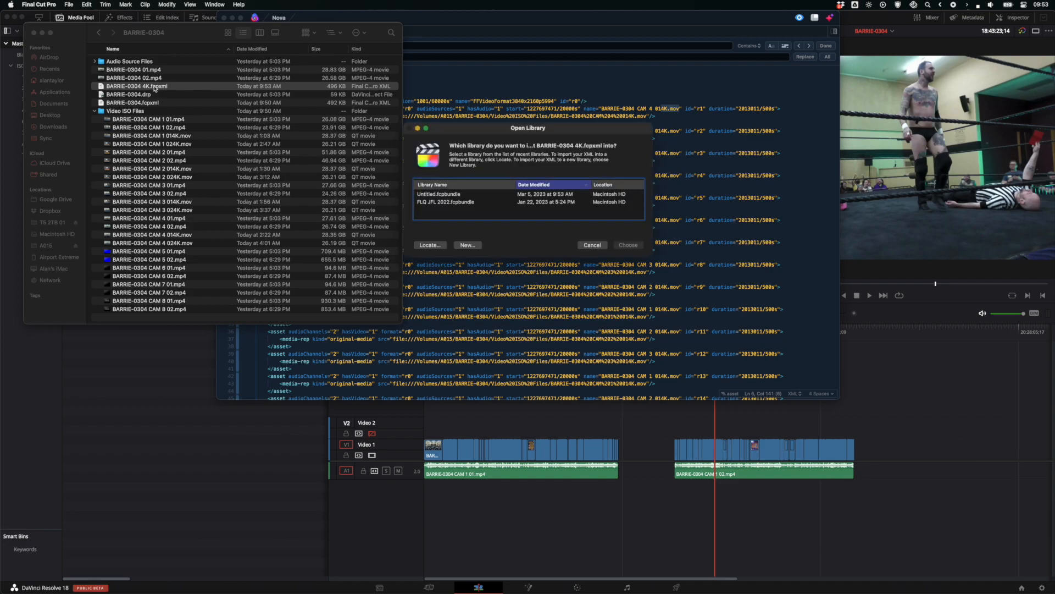
left_click(467, 245)
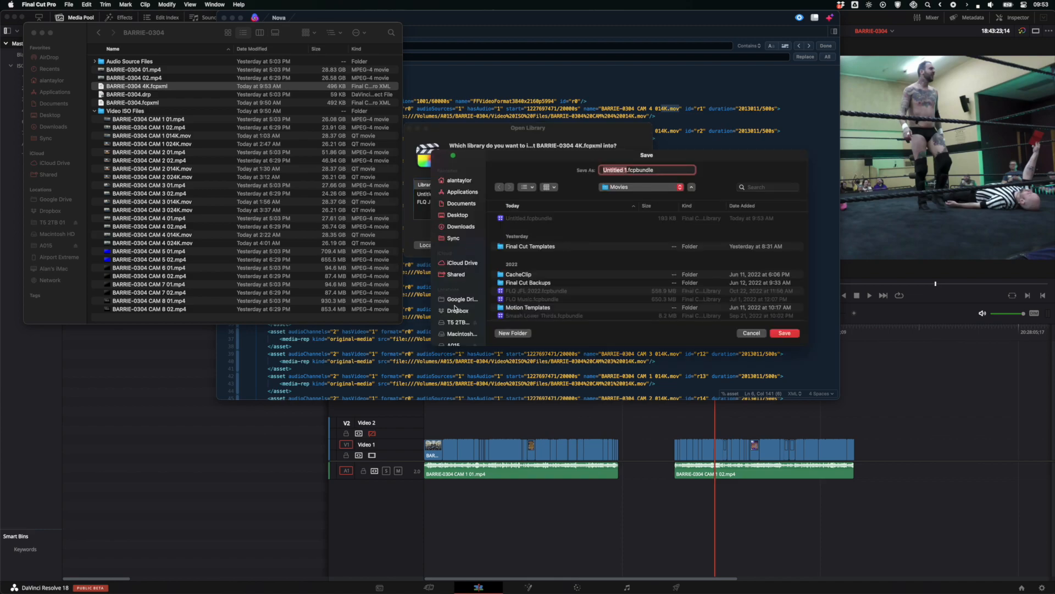
Step: Set the new library's save location to the BARRIE-0304 folder on the A015 drive
left_click(454, 324)
scroll(454, 324, "down", 2)
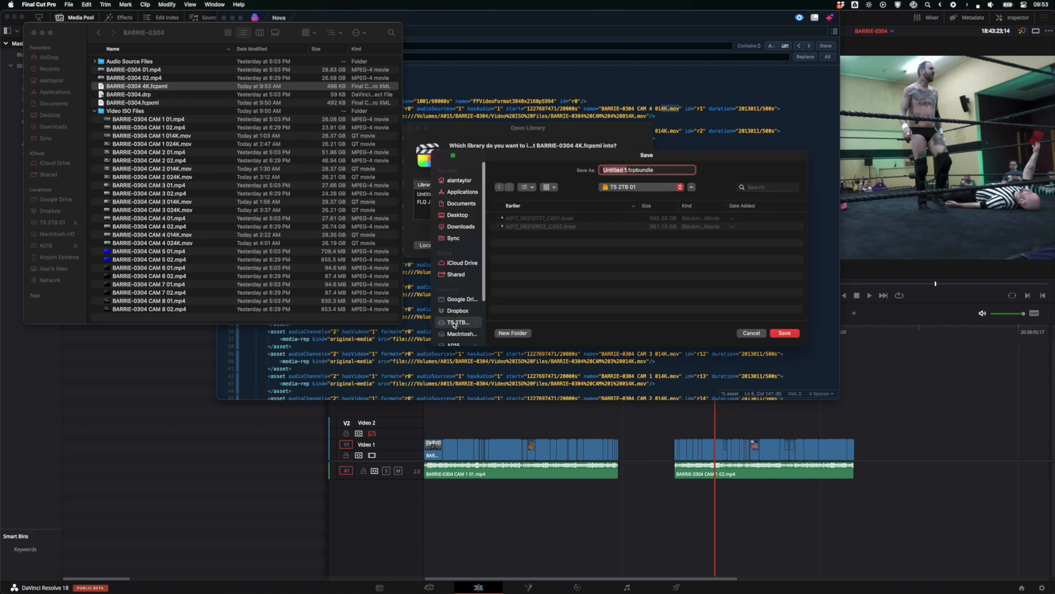
left_click(454, 315)
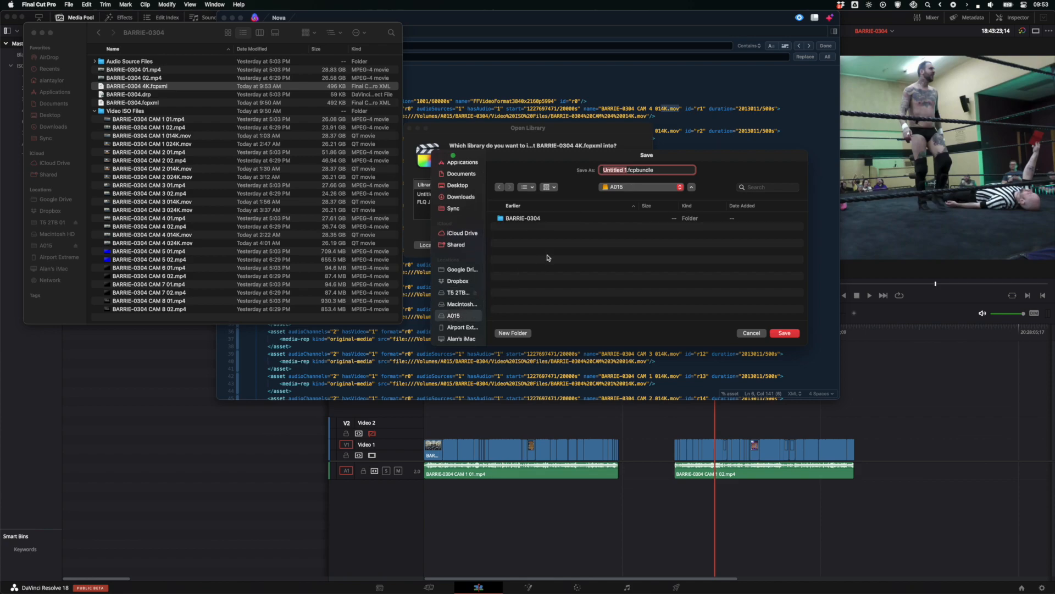
double_click(521, 219)
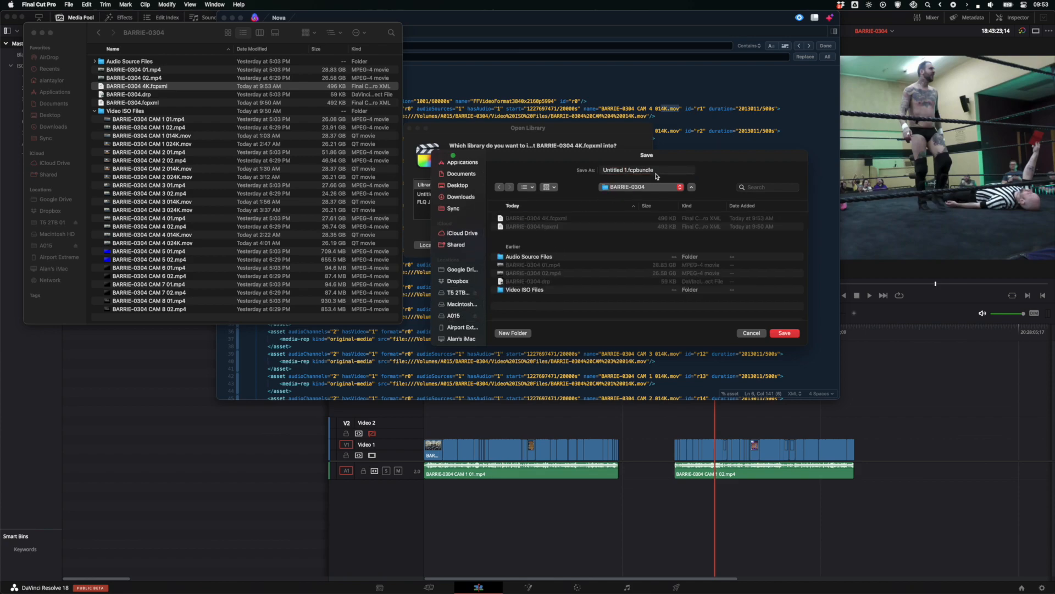
Step: Save the new library as "Barrie Mar04 2023 4K" and dismiss the XML import warnings
left_click(627, 172)
left_click_drag(626, 172, 587, 170)
type("Barrie Mar")
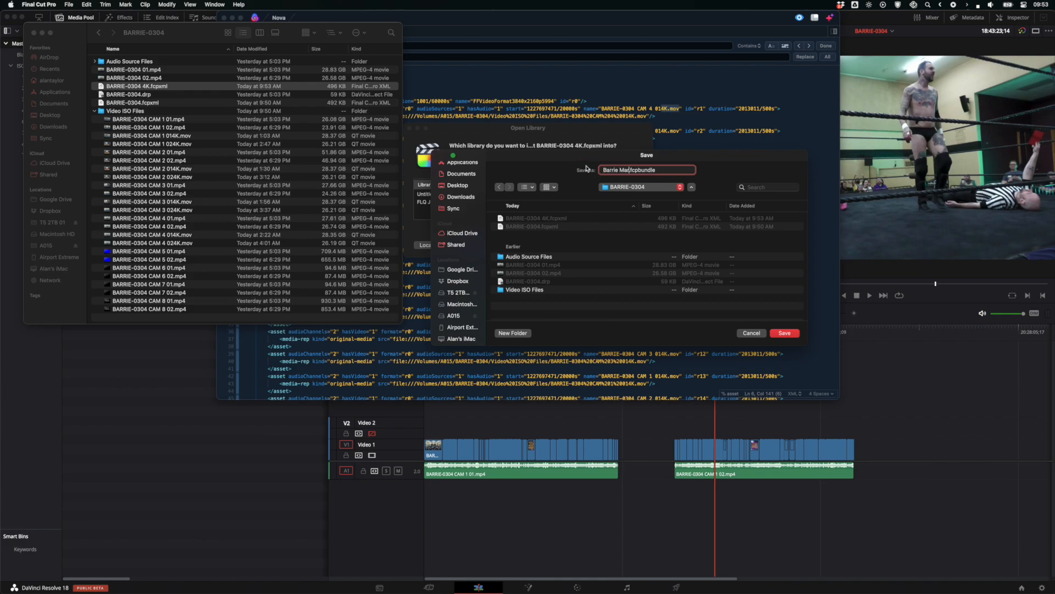
type("04 2023 4K")
key("Return")
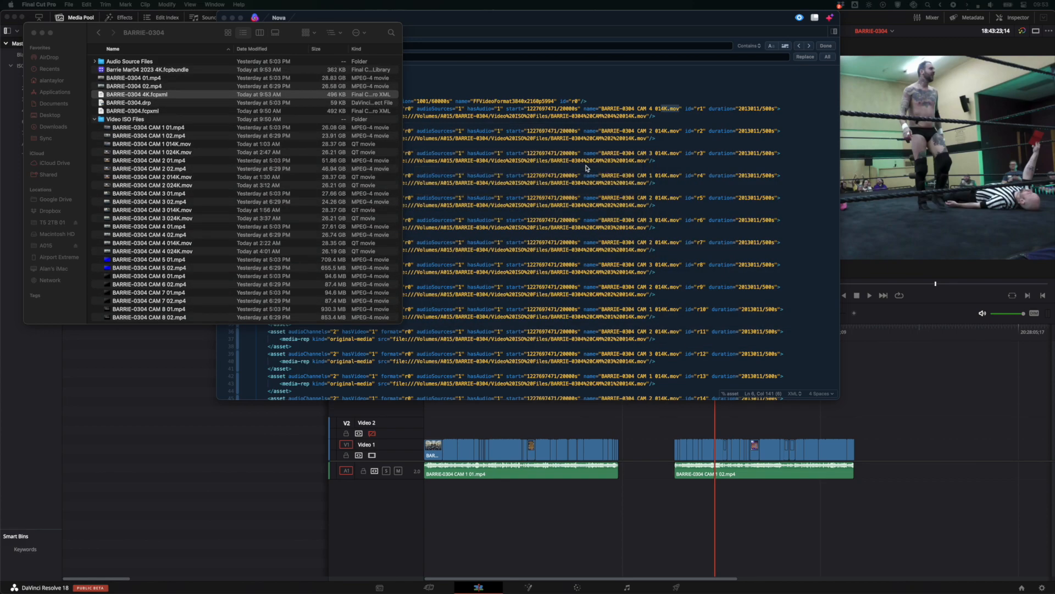
scroll(587, 197, "down", 5)
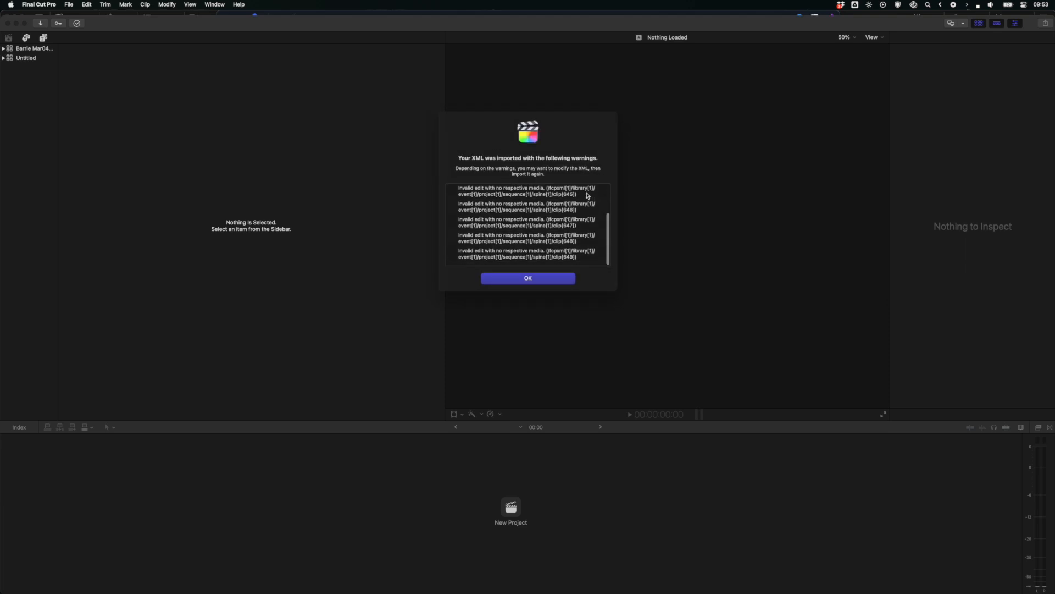
left_click(557, 278)
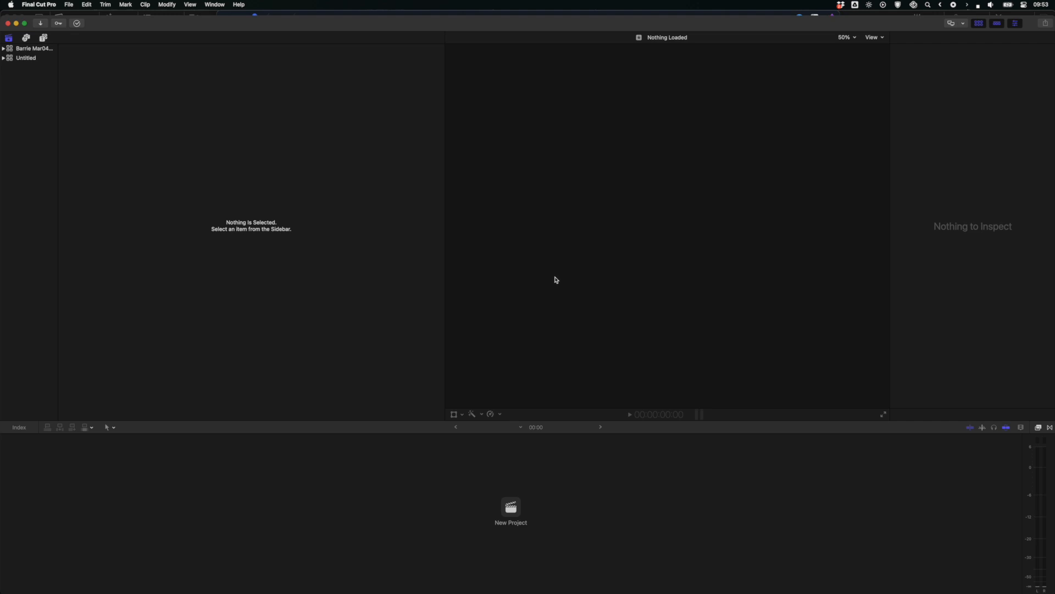
Step: Open the BARRIE-0304 (Resolve) project from the Barrie Mar04 2023 4K library in the timeline
left_click(35, 49)
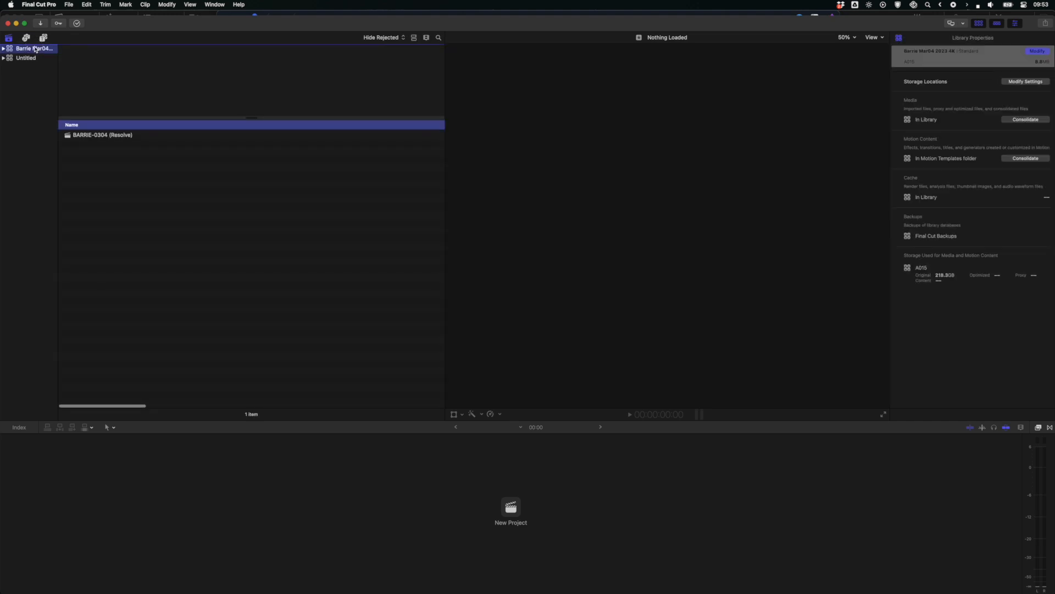
double_click(79, 135)
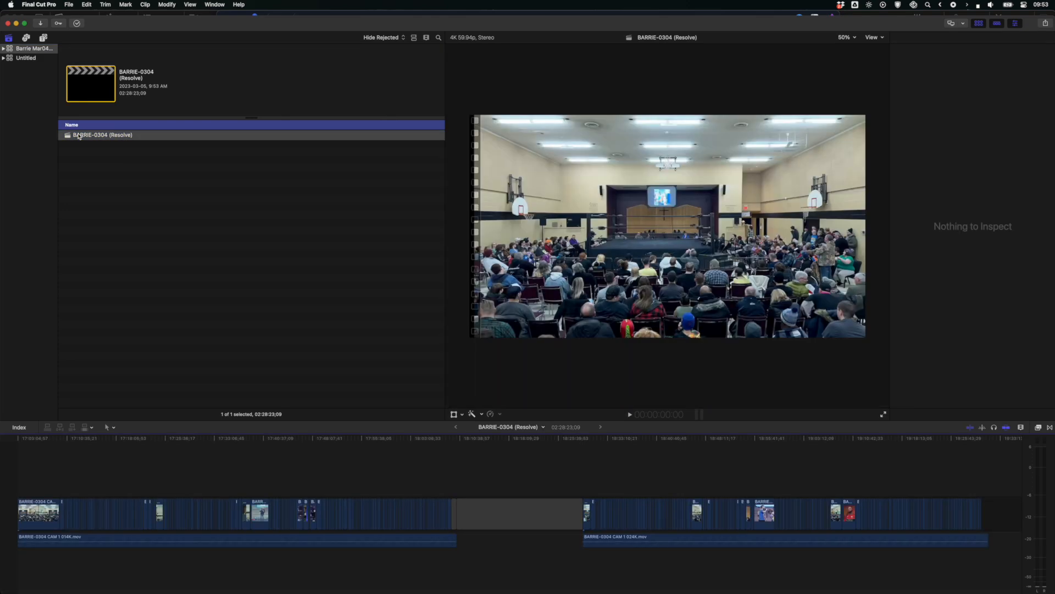
Step: Check a CAM 2 clip's media by revealing its source file in Finder, and return to Final Cut Pro
left_click(244, 505)
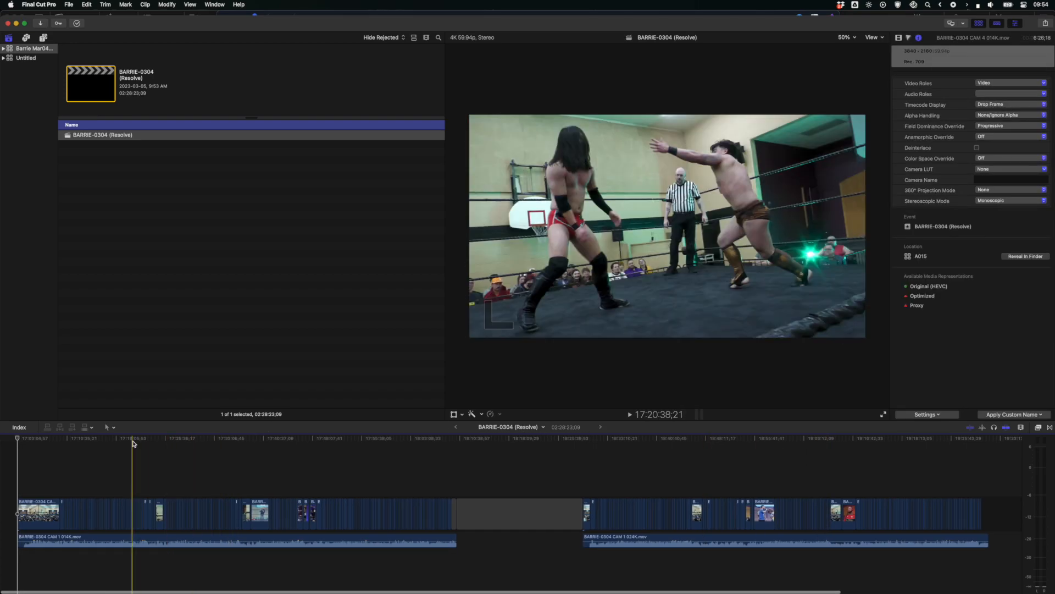
left_click(261, 494)
left_click(260, 511)
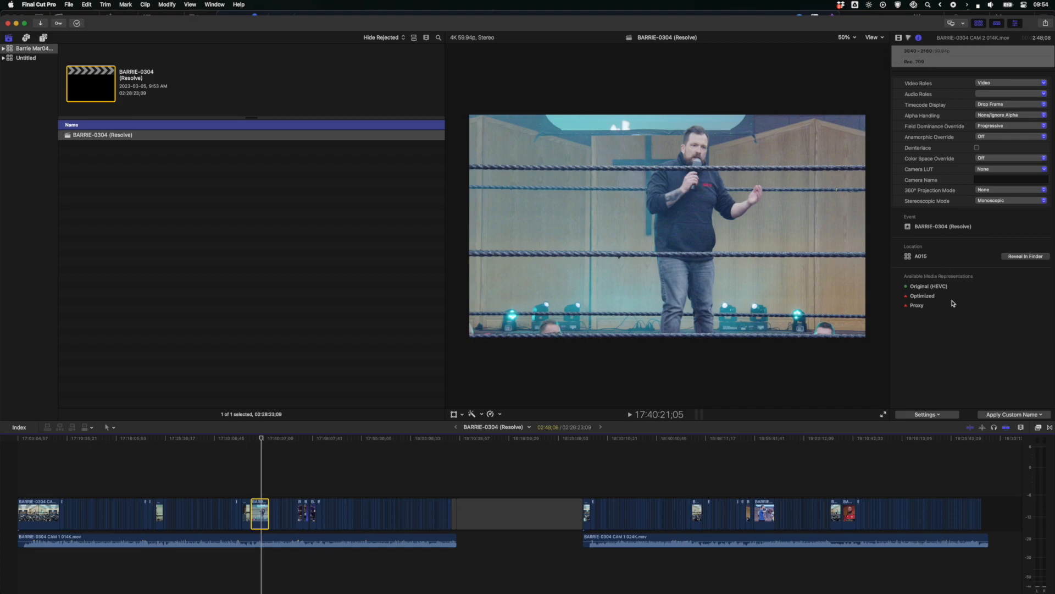
left_click(1023, 256)
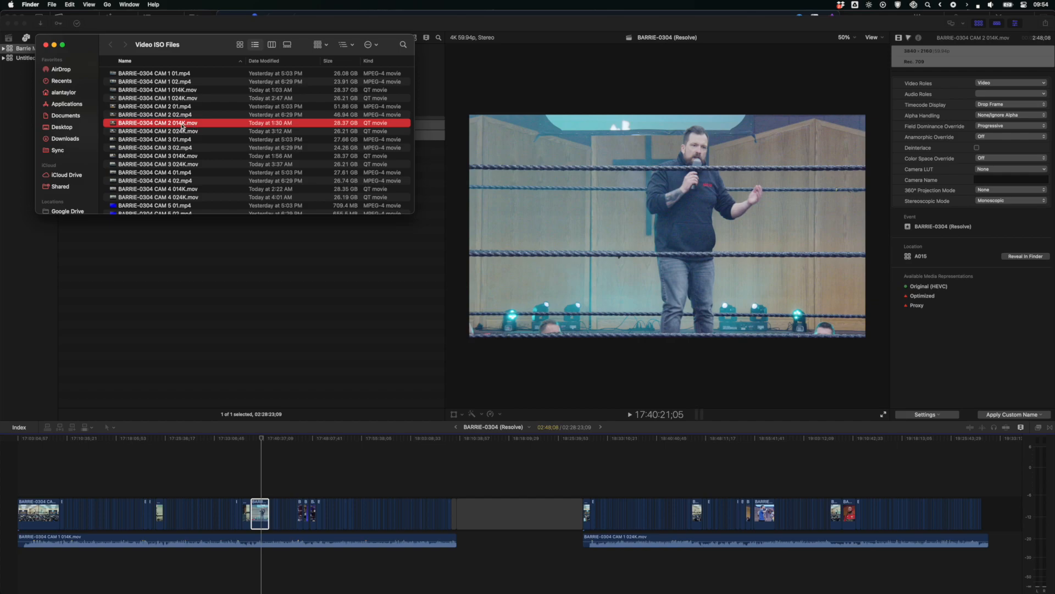
left_click(258, 430)
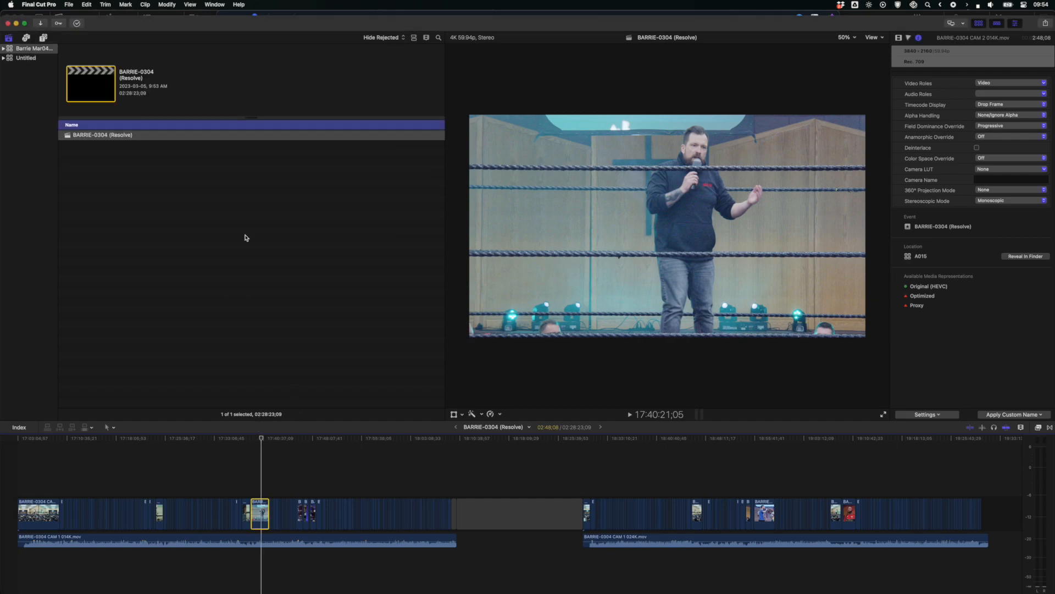
Step: Import ATEM POST EDIT ROLES.fcpxmld from the Final Cut Templates folder into the Barrie Mar04 2023 4K library
left_click(3, 49)
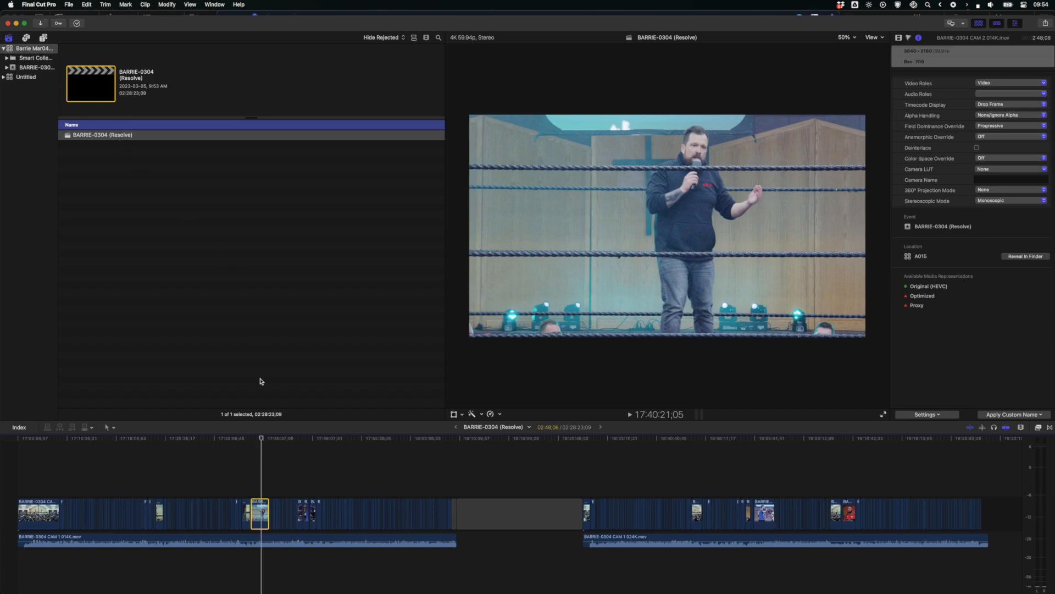
mouse_move(303, 580)
left_click(301, 580)
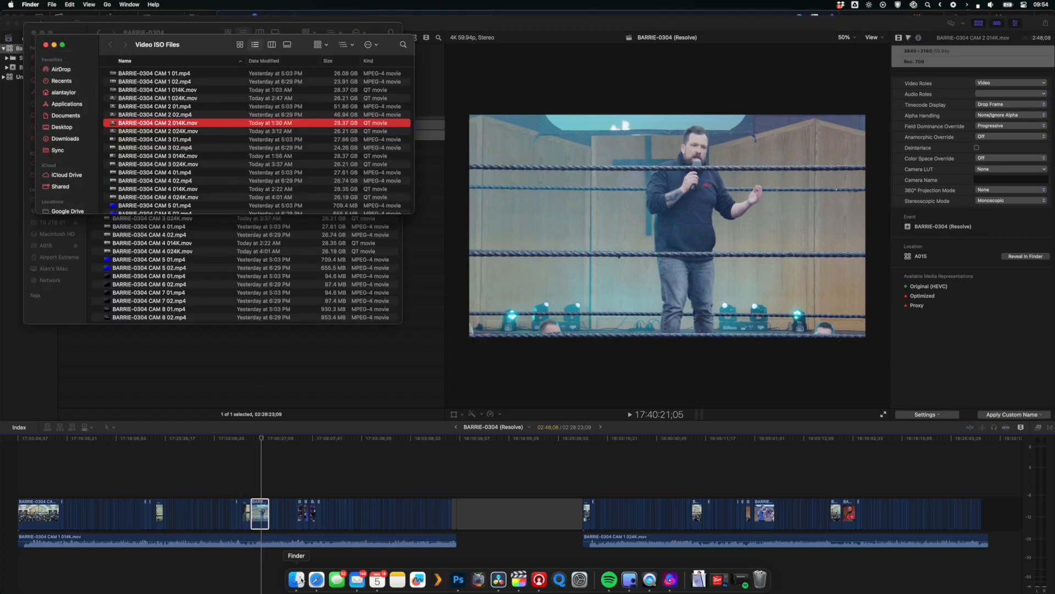
double_click(341, 86)
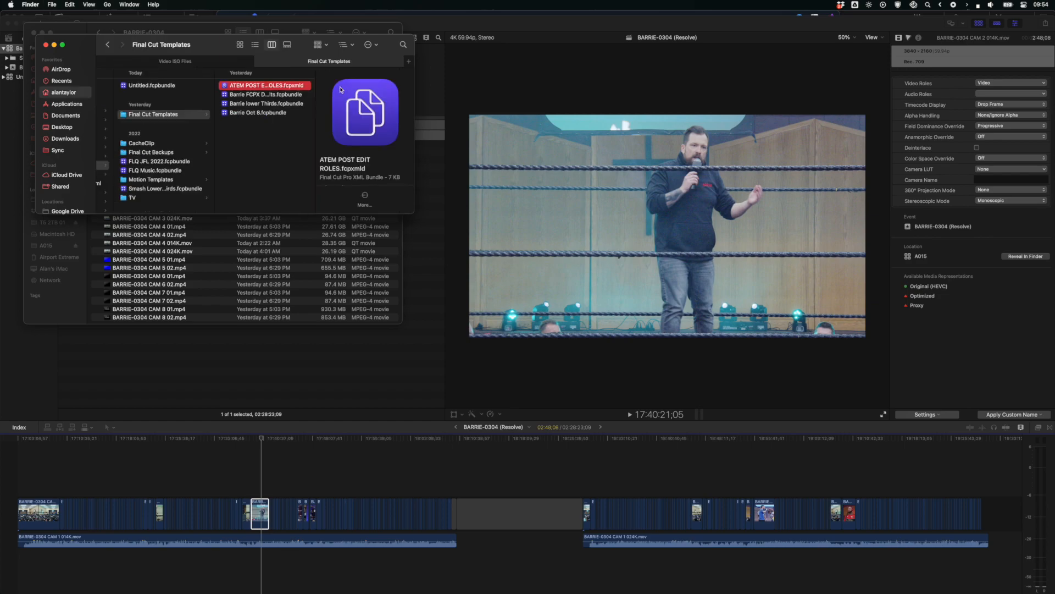
left_click(446, 195)
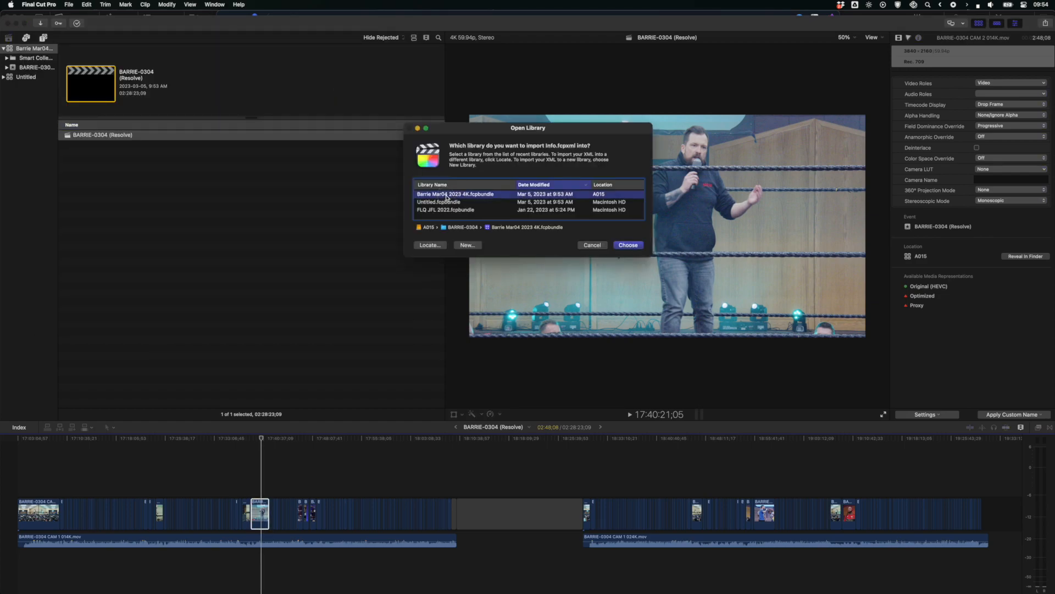
left_click(625, 246)
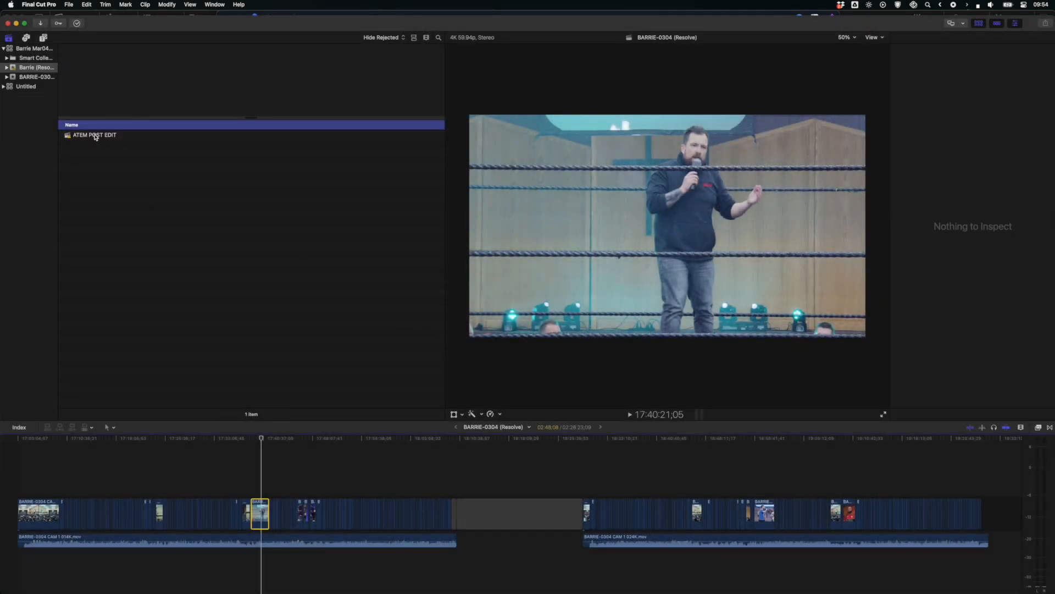
Step: View the ATEM POST EDIT project's role clips and go back to the BARRIE-0304 (Resolve) timeline
double_click(95, 136)
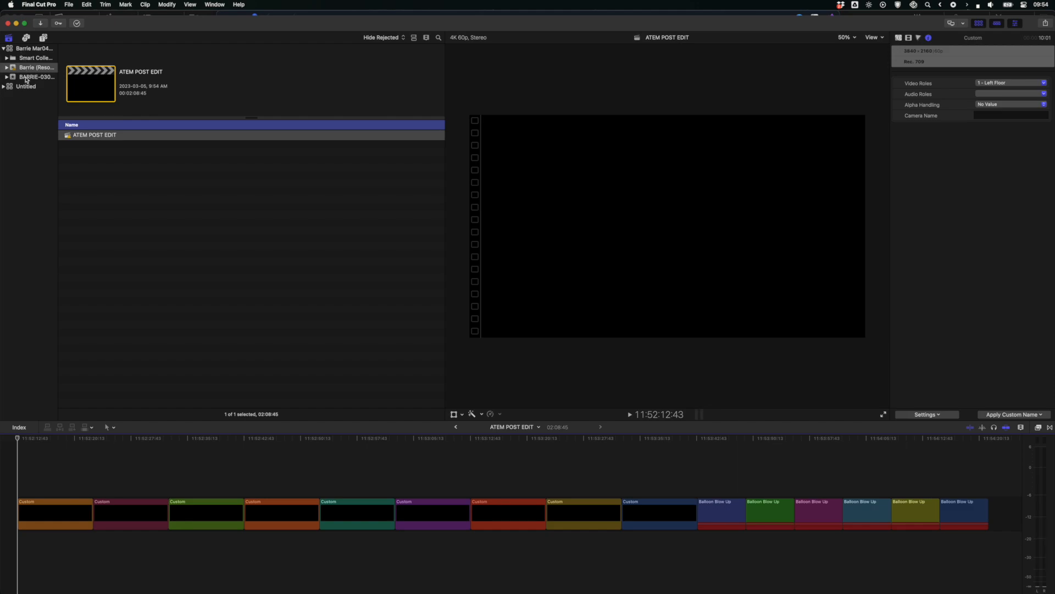
left_click(455, 427)
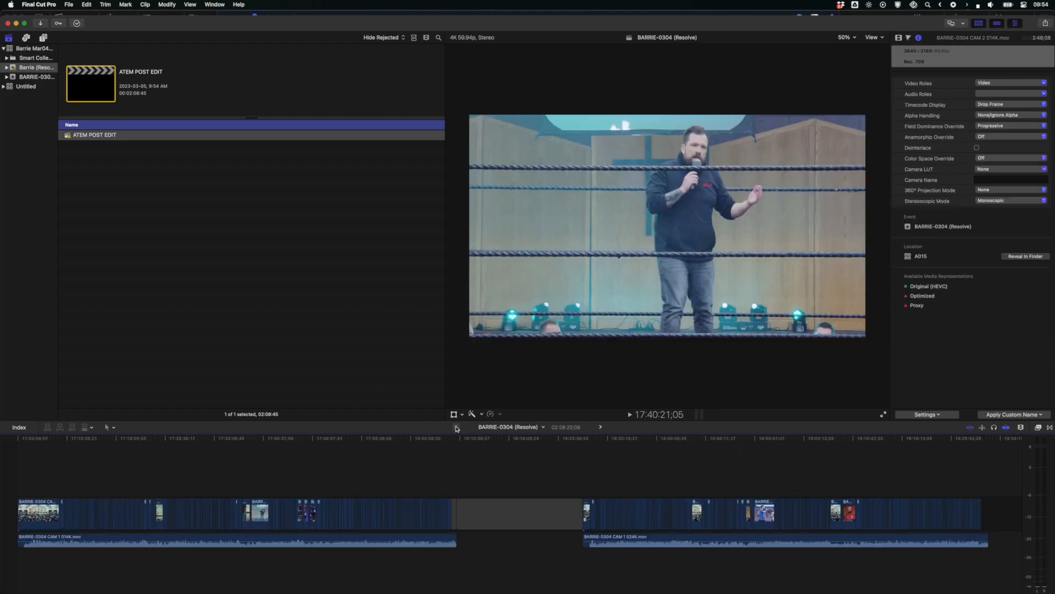
Step: Show the timeline index with a taller timeline area and filter its clips by "CAM 1"
left_click(19, 428)
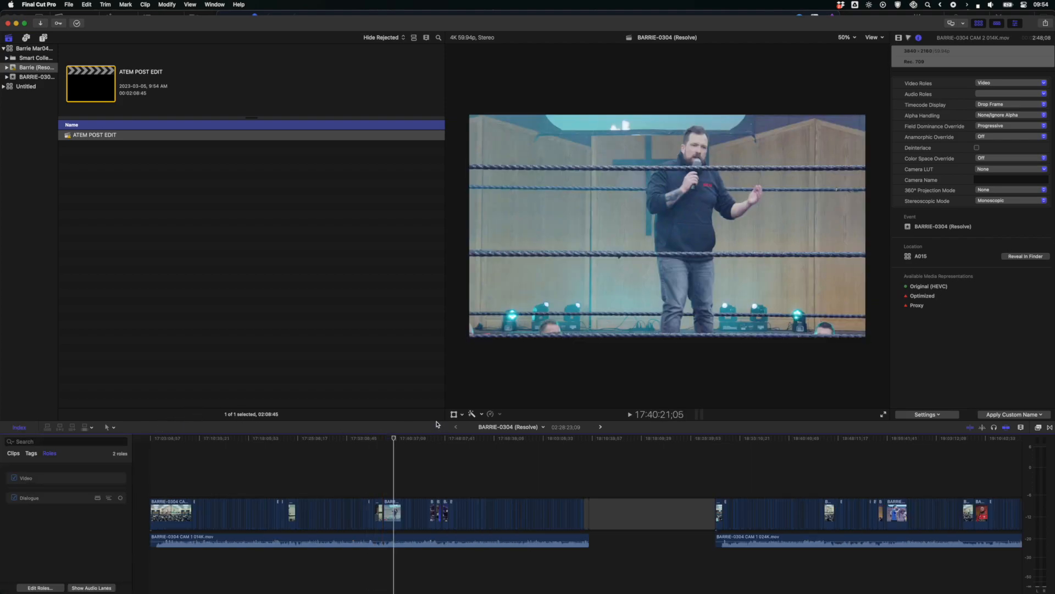
left_click_drag(440, 422, 457, 340)
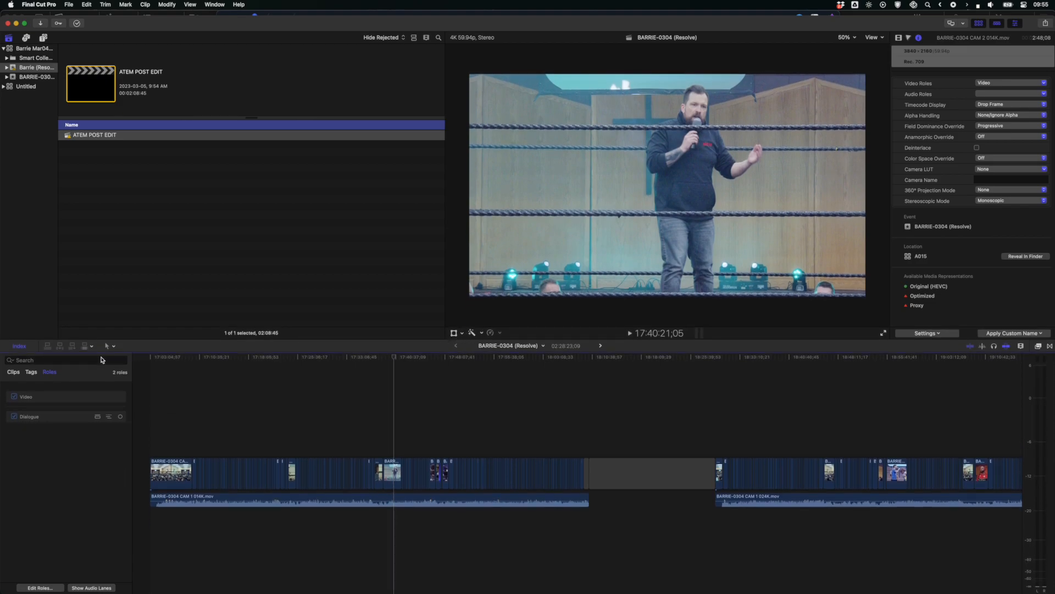
left_click(16, 373)
left_click(43, 361)
type("CAM 1")
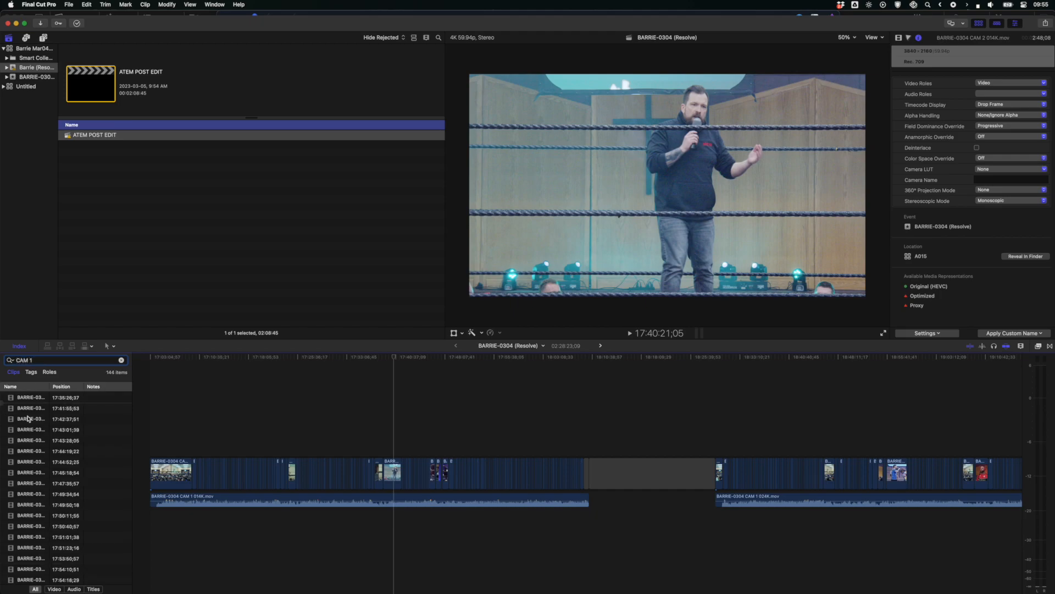
Step: Select all the CAM 1 clips listed in the timeline index and assign them the video role 1 - Left Floor
left_click(28, 419)
key("super+a")
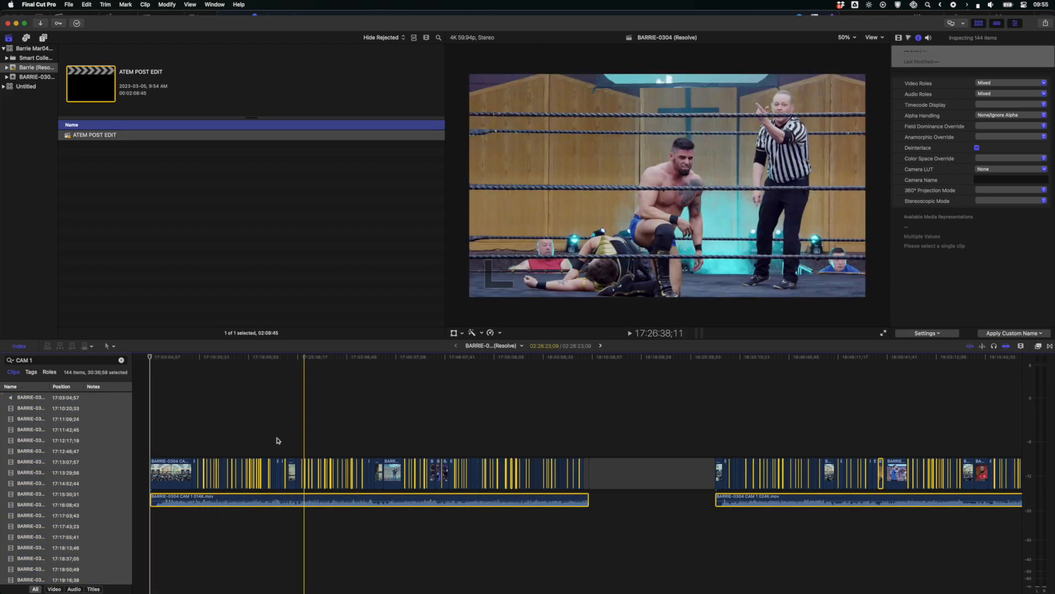
left_click(203, 358)
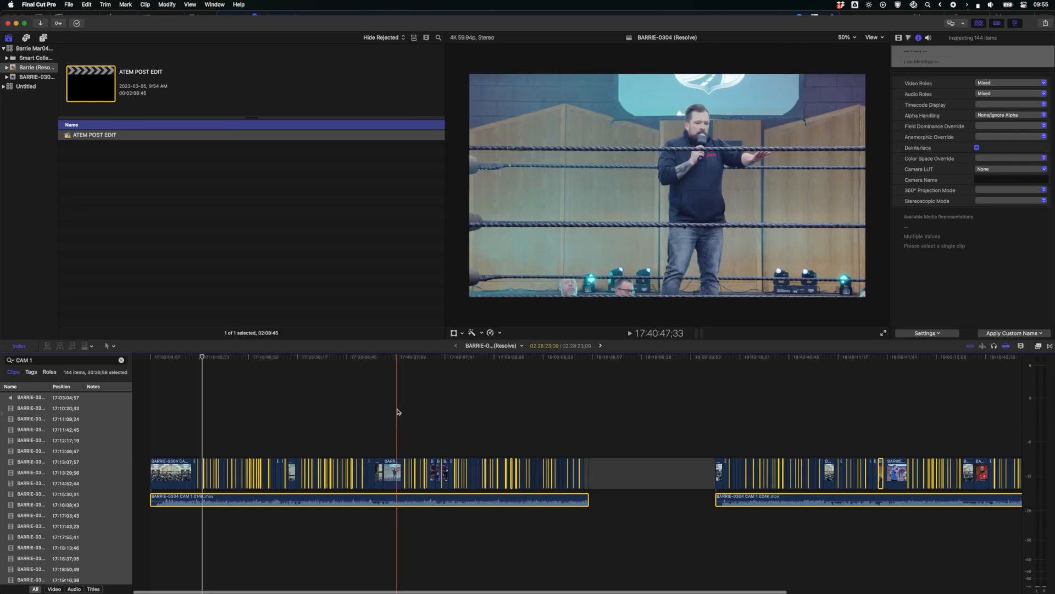
scroll(398, 411, "up", 6)
scroll(397, 411, "left", 15)
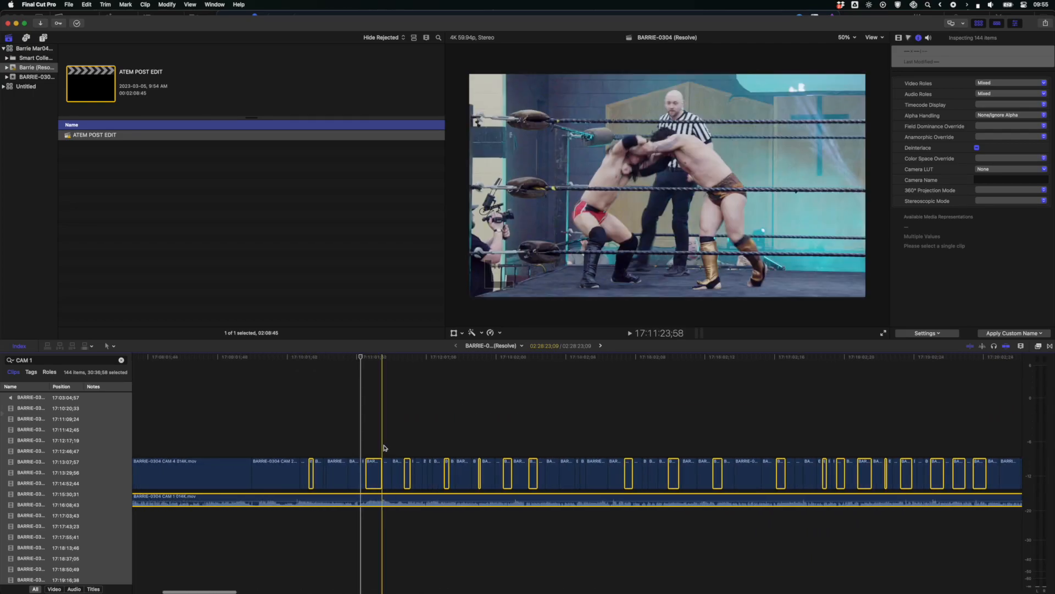
right_click(372, 470)
mouse_move(418, 481)
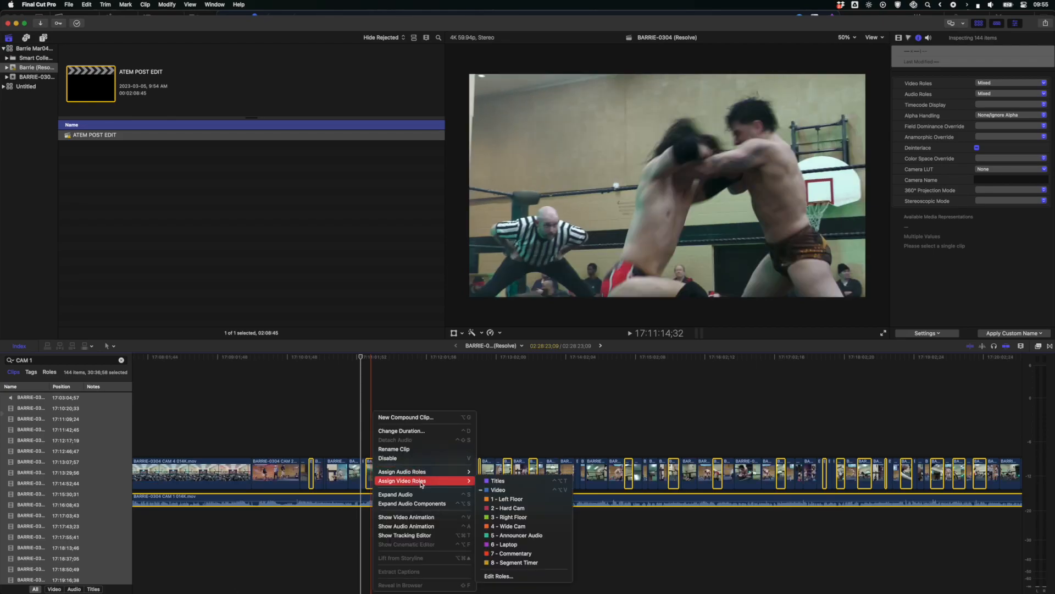
left_click(517, 500)
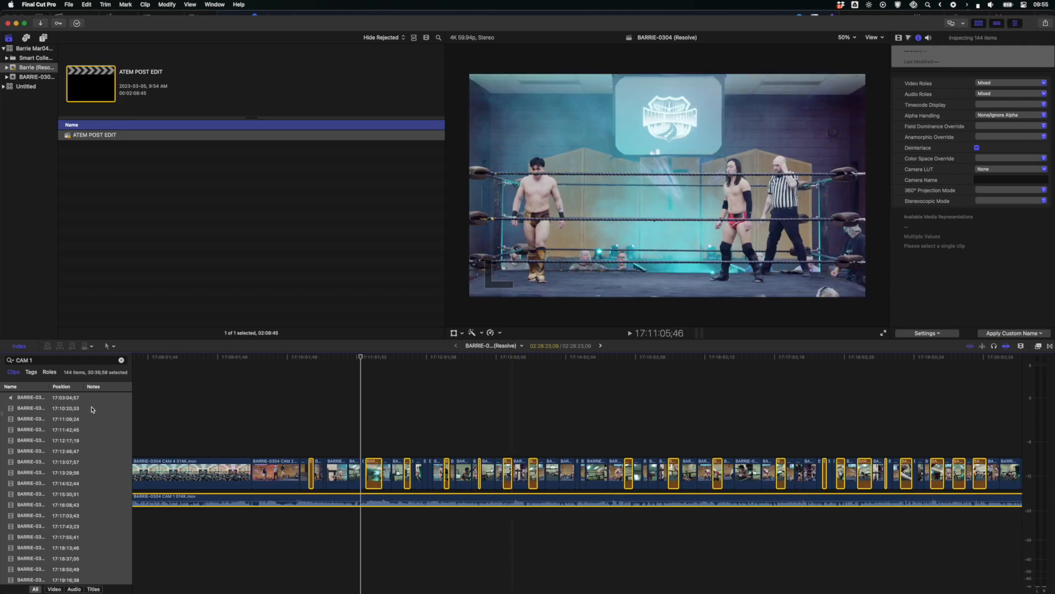
Step: Filter the timeline index by "CAM 2" and assign all the listed clips the video role 2 - Hard Cam
left_click(37, 360)
key("BackSpace")
type("2")
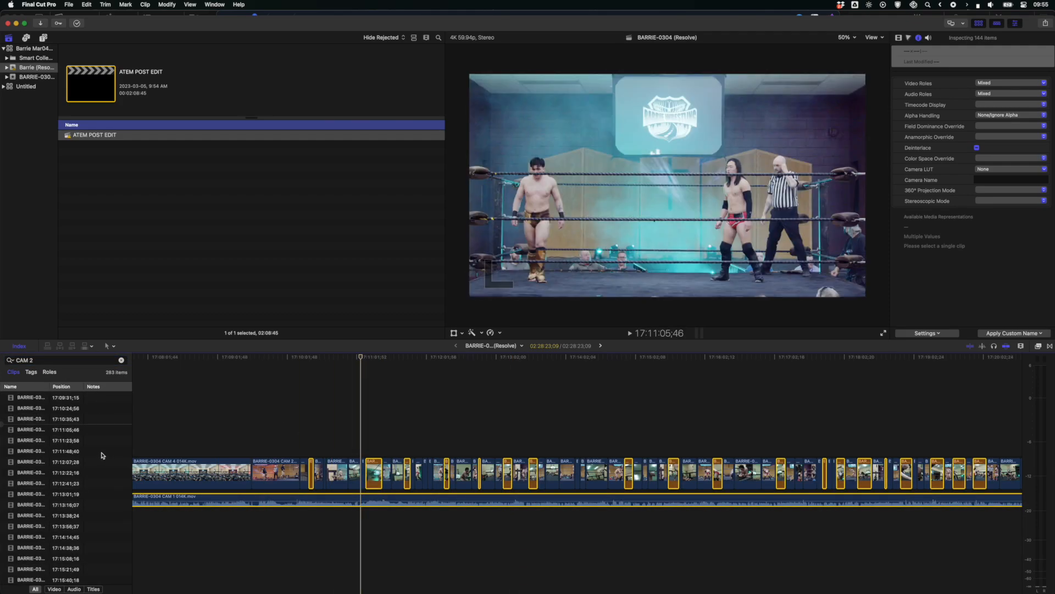
left_click(65, 462)
key("super+a")
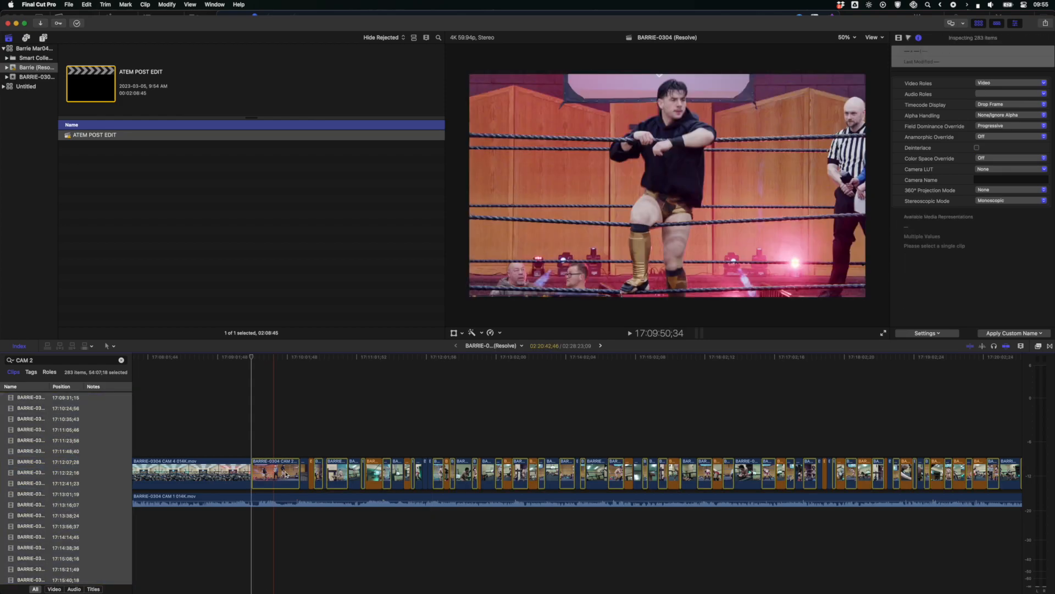
right_click(291, 474)
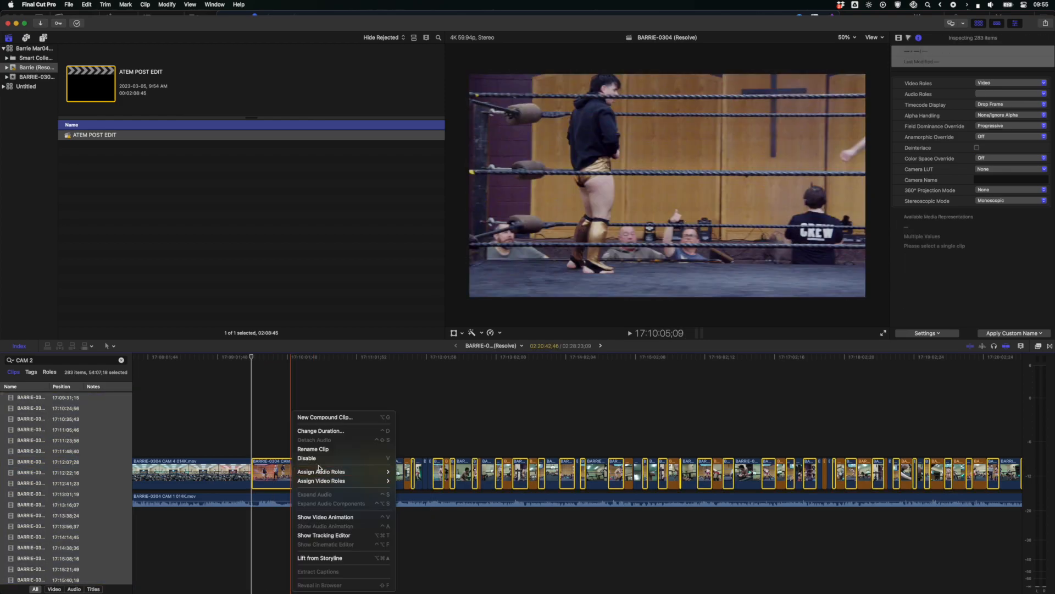
mouse_move(330, 481)
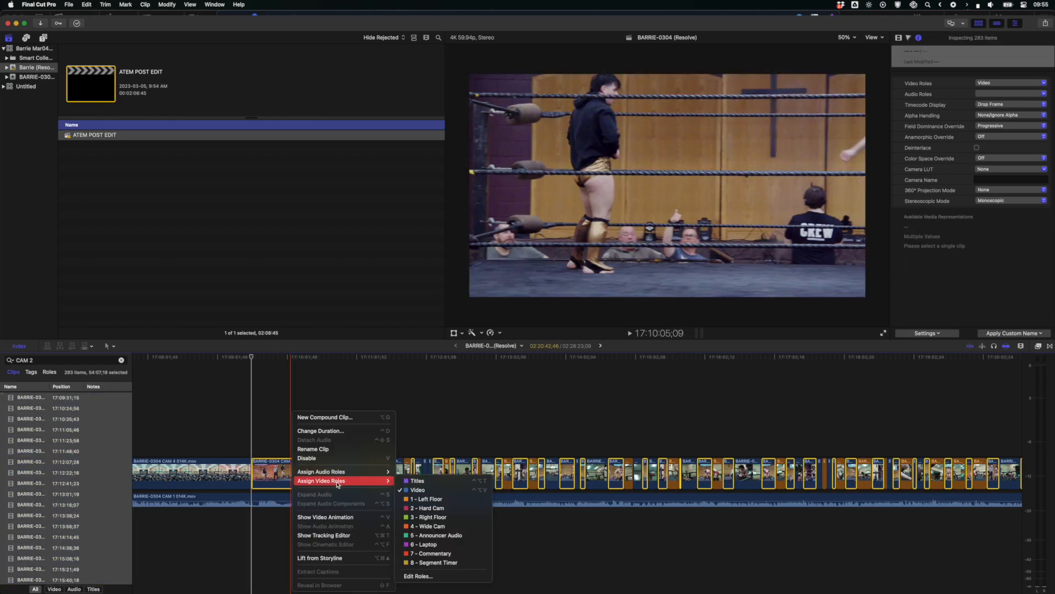
left_click(432, 508)
Step: Filter the timeline index by "CAM 3" and assign all the listed clips the video role 3 - Right Floor
left_click(44, 360)
key("BackSpace")
type("3")
left_click(65, 439)
key("super+a")
right_click(302, 474)
left_click(438, 516)
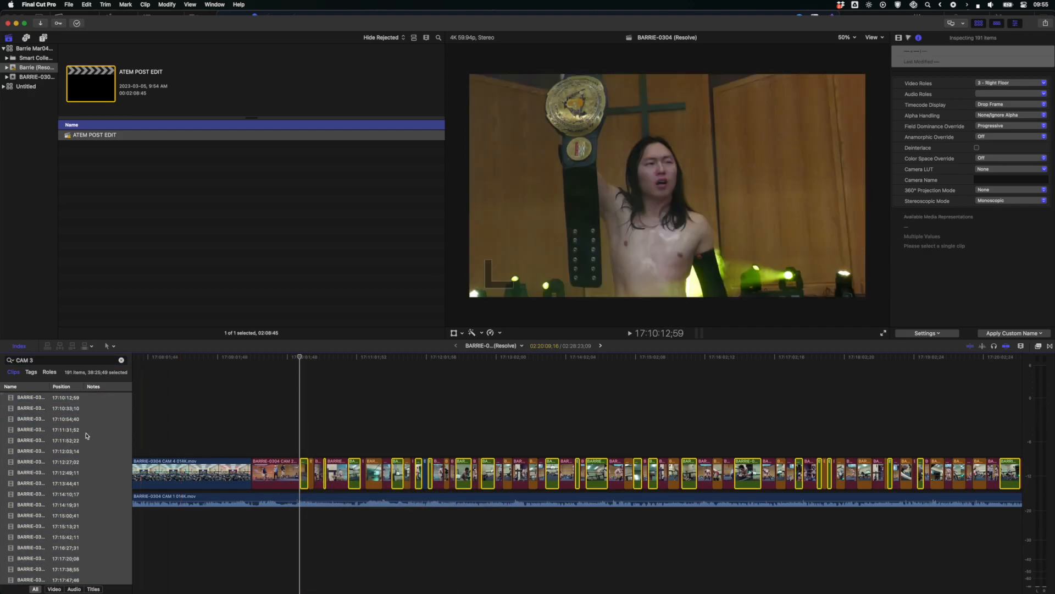
Step: Filter the timeline index by "CAM 4" and assign all the listed clips the video role 4 - Wide Cam
double_click(31, 360)
type("4")
left_click(65, 418)
key("super+a")
right_click(322, 473)
left_click(461, 526)
Step: Delete both CAM 1 audio clips, 014K and 024K, from below the video and return to the start of the timeline
left_click(548, 445)
key("shift+z")
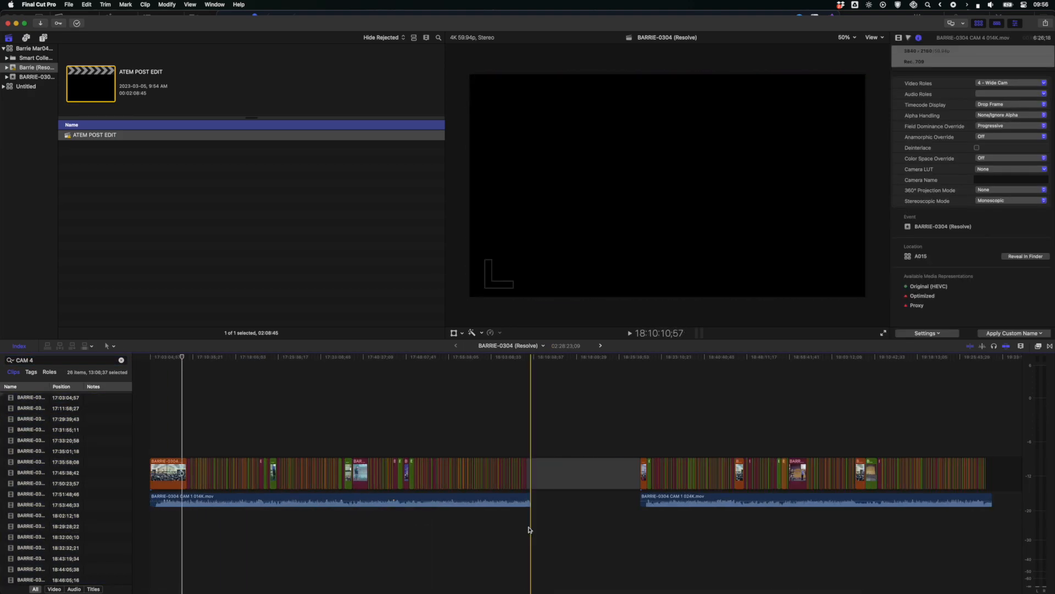
left_click_drag(530, 529, 660, 497)
key("Delete")
key("Home")
Step: Import the CAM 2, CAM 5, MIC 1 and MIC 2 WAV files, parts 01 and 02, from Audio Source Files into the BARRIE-0304 event
left_click(33, 76)
mouse_move(213, 592)
left_click(287, 579)
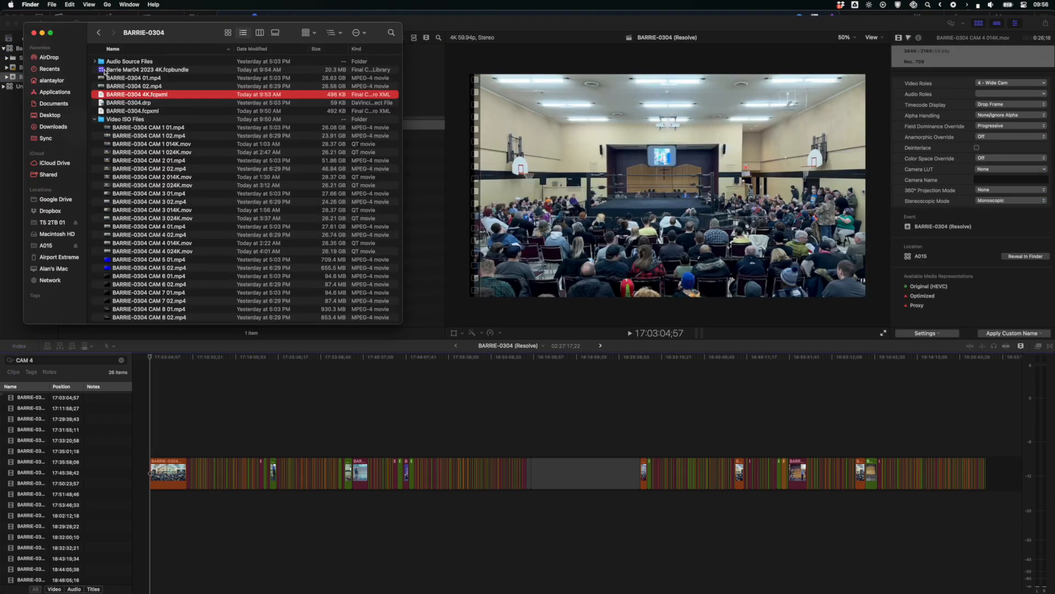
left_click(94, 61)
left_click(169, 86)
left_click(170, 94, "shift")
left_click(170, 136, "super")
left_click(170, 143, "super")
left_click(170, 201, "super")
left_click(170, 226, "shift")
left_click_drag(170, 226, 413, 269)
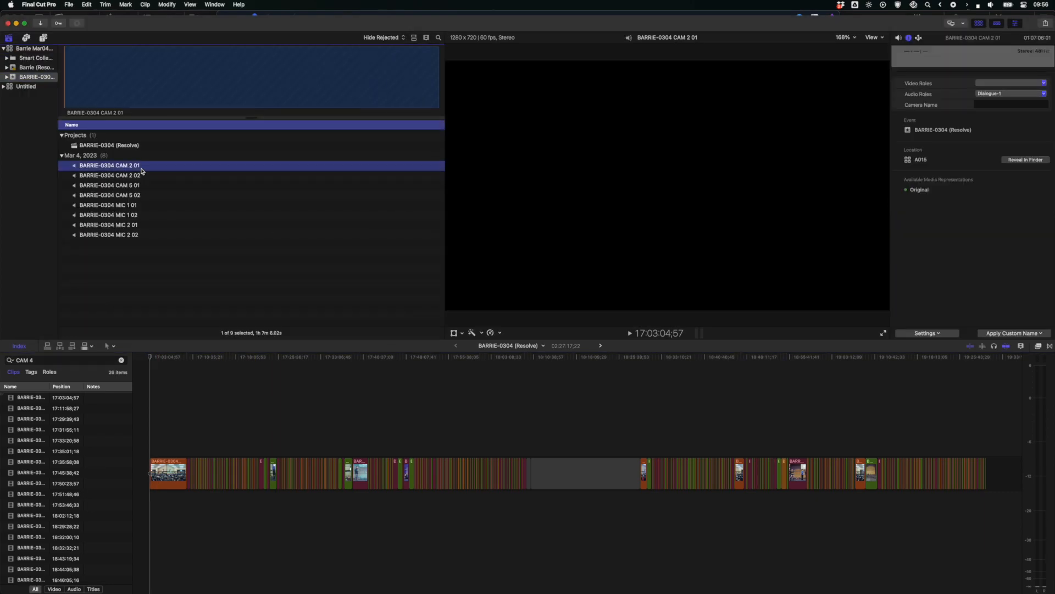
Step: Connect the CAM 2, CAM 5, MIC 1 and MIC 2 audio pairs in separate lanes below the video, starting at the timeline's beginning
left_click(124, 175, "shift")
left_click_drag(123, 175, 151, 500)
left_click(133, 185)
left_click(133, 195, "shift")
left_click_drag(133, 195, 151, 517)
left_click(132, 205)
left_click(132, 215, "shift")
left_click_drag(131, 215, 144, 550)
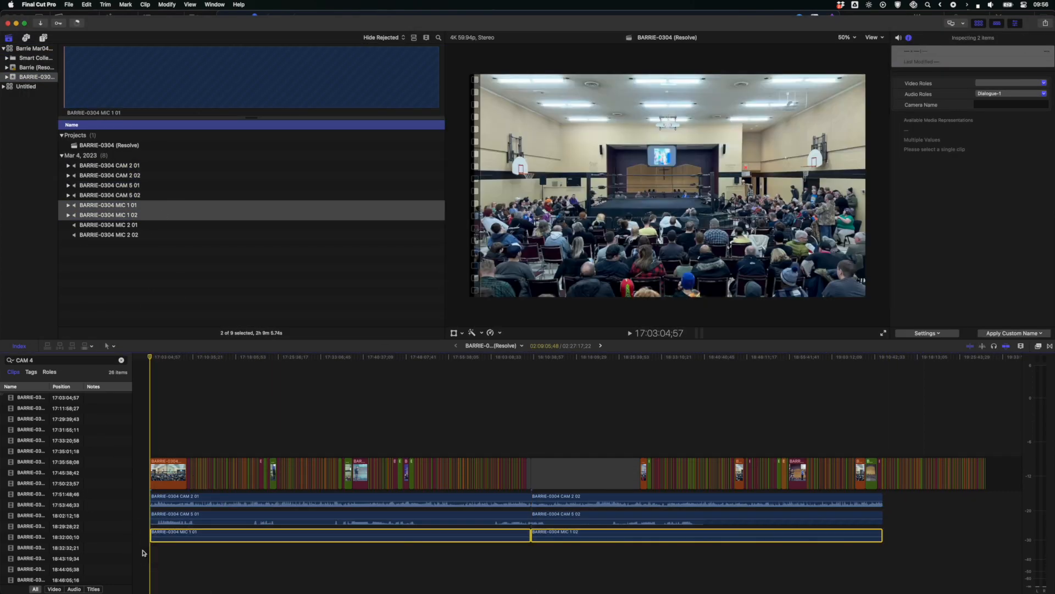
left_click(132, 225)
left_click(132, 235, "shift")
left_click_drag(132, 235, 151, 552)
Step: Assign the CAM 2, CAM 5, MIC 1 and MIC 2 audio pairs their own audio roles
left_click_drag(559, 519, 561, 571)
right_click(490, 553)
mouse_move(541, 462)
left_click(638, 526)
left_click(514, 553)
left_click(554, 553, "super")
right_click(554, 553)
left_click(702, 509)
left_click(519, 536)
left_click(568, 536, "super")
right_click(567, 536)
left_click(704, 544)
left_click(525, 553)
right_click(546, 553)
mouse_move(596, 463)
left_click(687, 493)
Step: Move the four part 02 audio clips together so they start where the second video section begins after the gap
left_click_drag(591, 572, 631, 495)
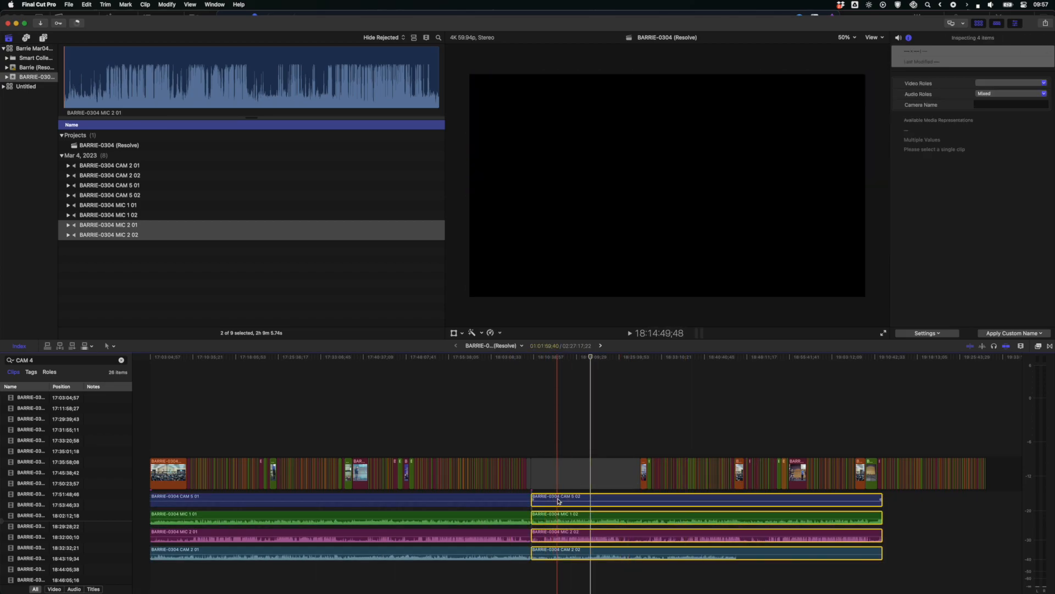
left_click_drag(560, 500, 669, 500)
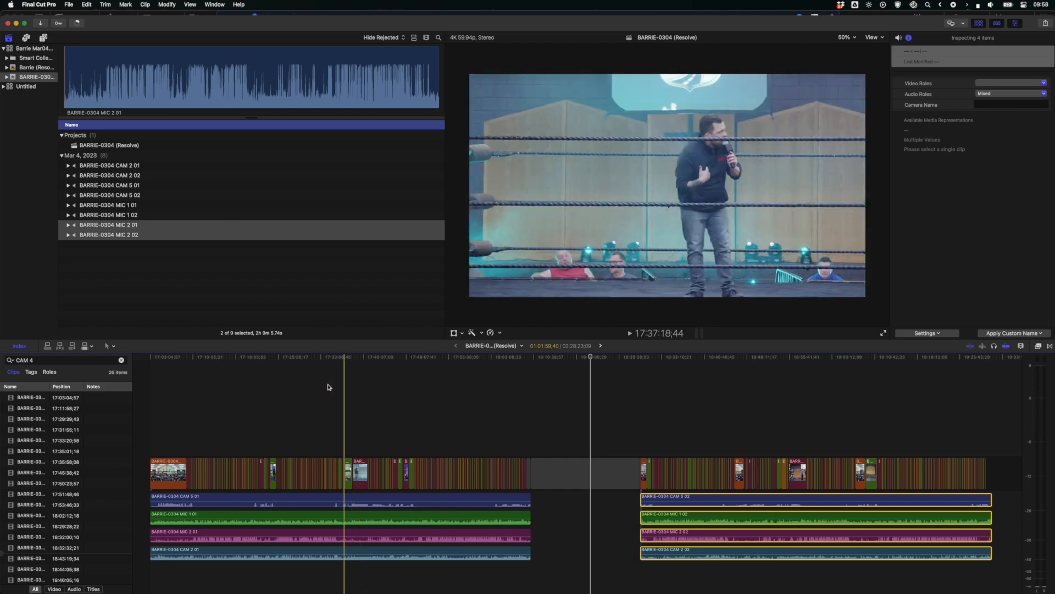
left_click(190, 392)
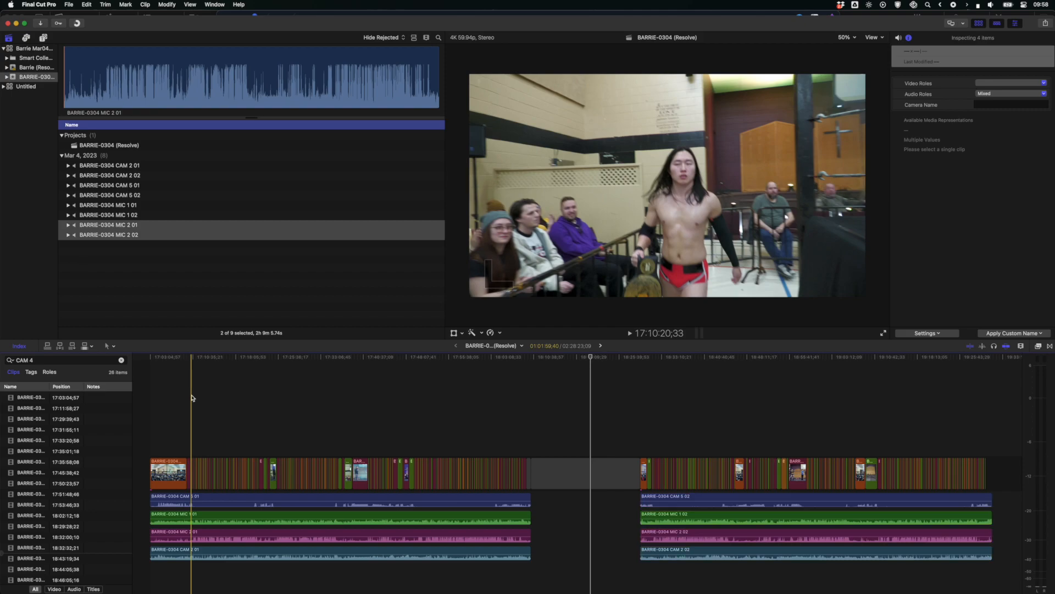
Step: Darken the shadows of the CAM 3 clip at 17:11:01;08 with a Color Wheels correction
key("super+equal")
key("super+equal")
key("super+equal")
key("super+equal")
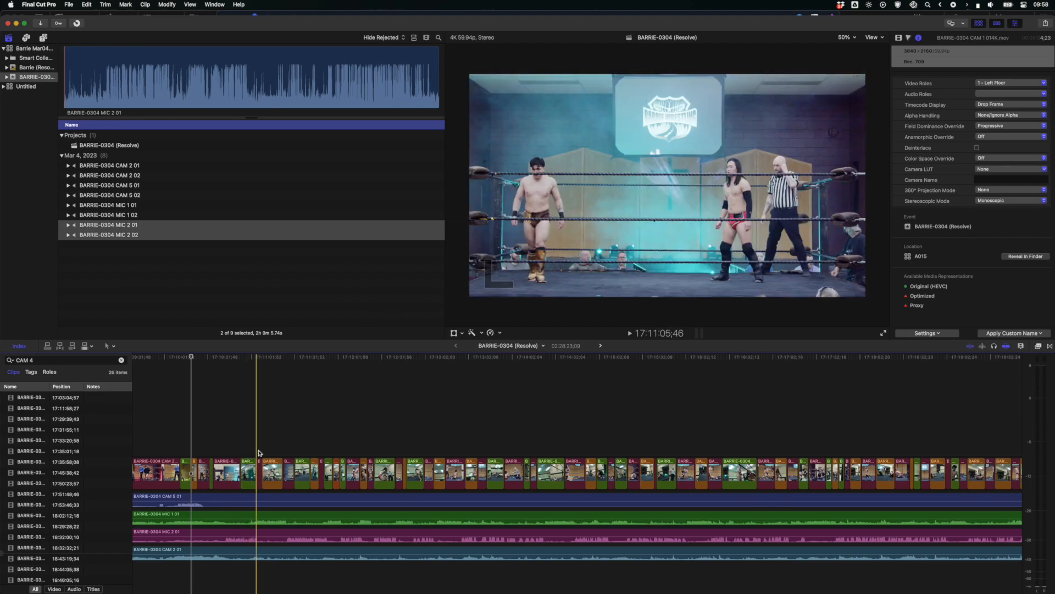
left_click(250, 452)
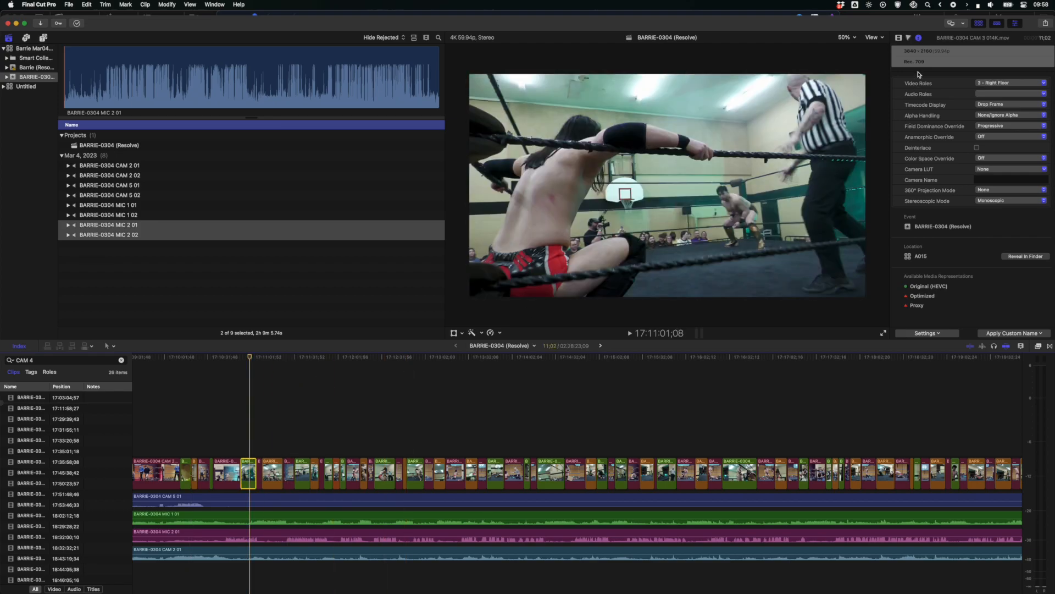
left_click(909, 39)
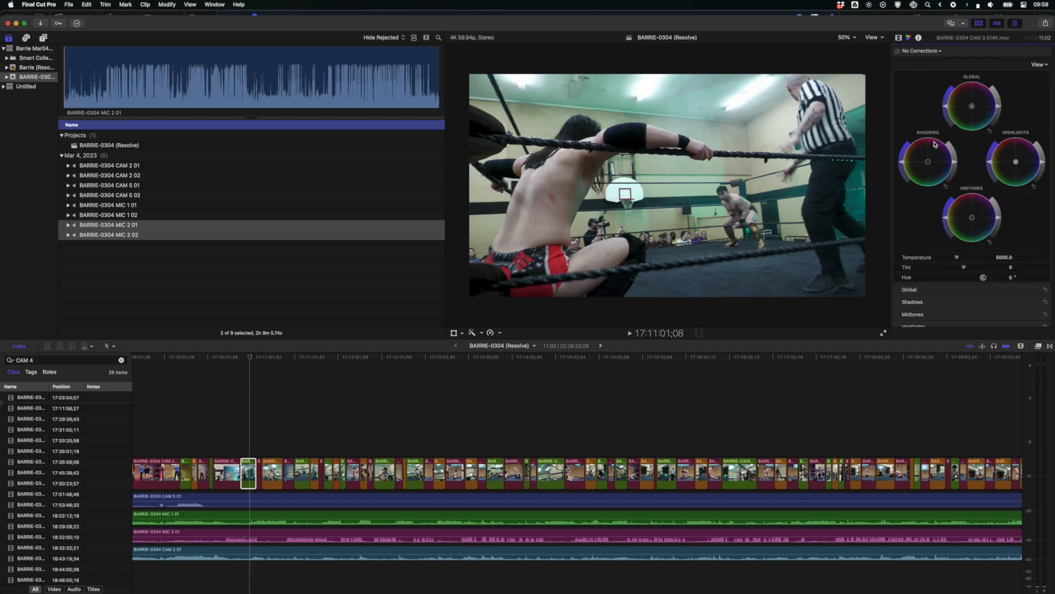
left_click_drag(955, 163, 955, 175)
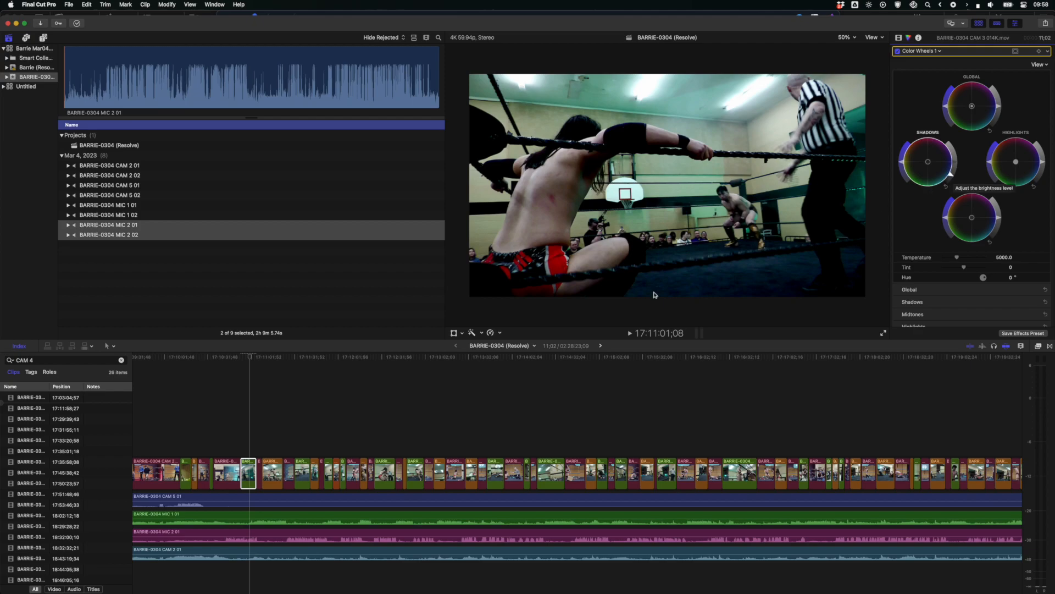
Step: Copy the corrected CAM 3 clip and paste its Color Wheels effect onto all the other CAM 3 clips
left_click(249, 467)
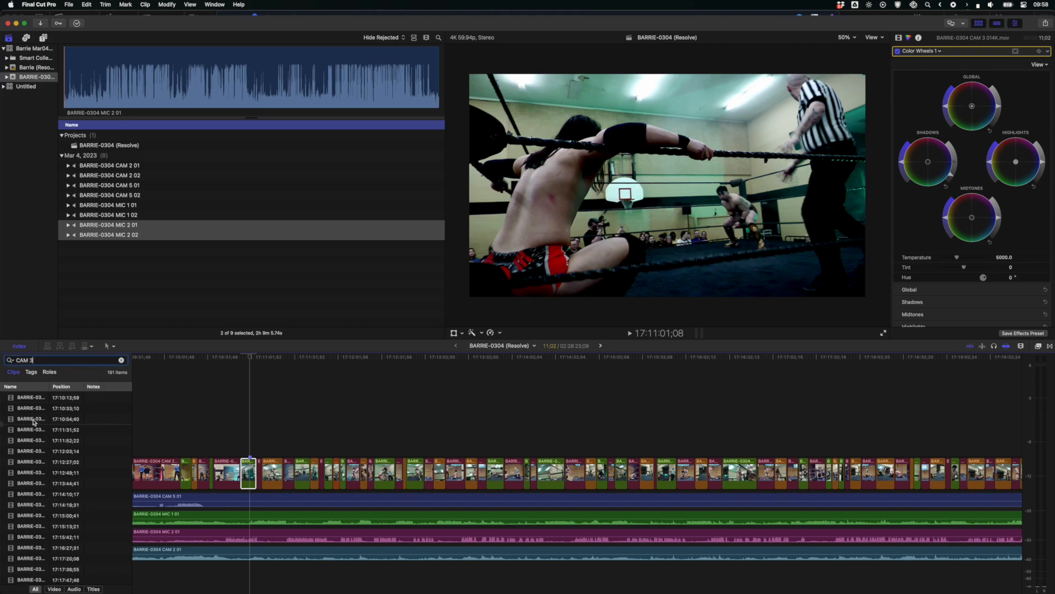
left_click(33, 421)
key("super+a")
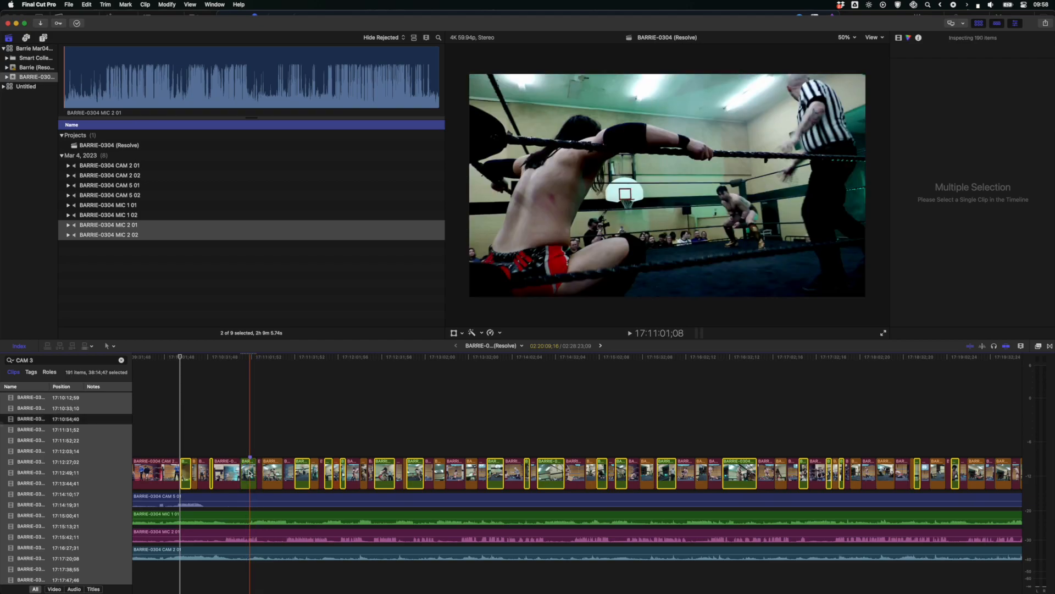
key("super+shift+v")
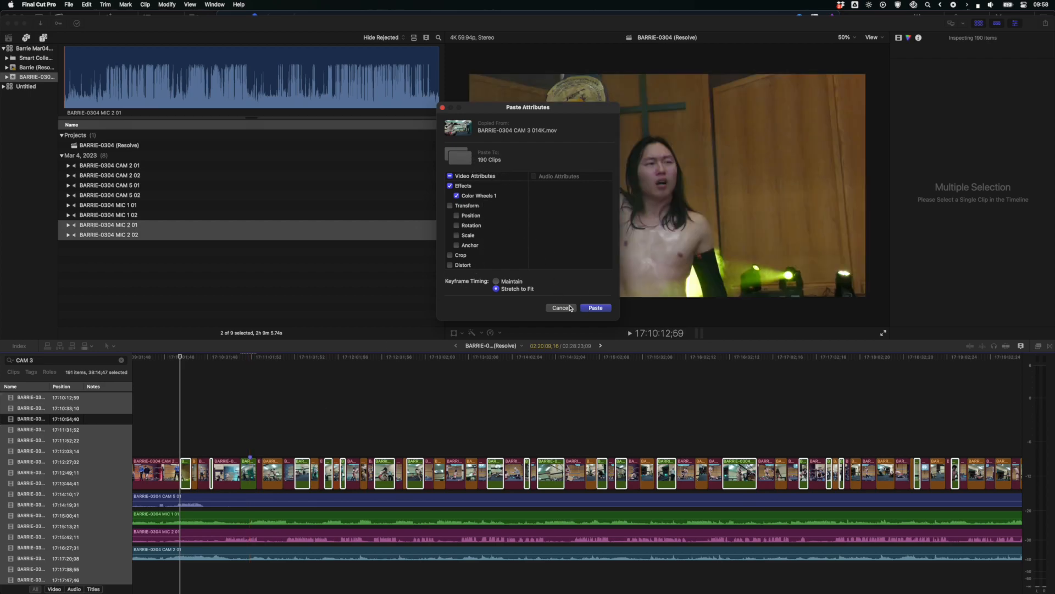
left_click(596, 308)
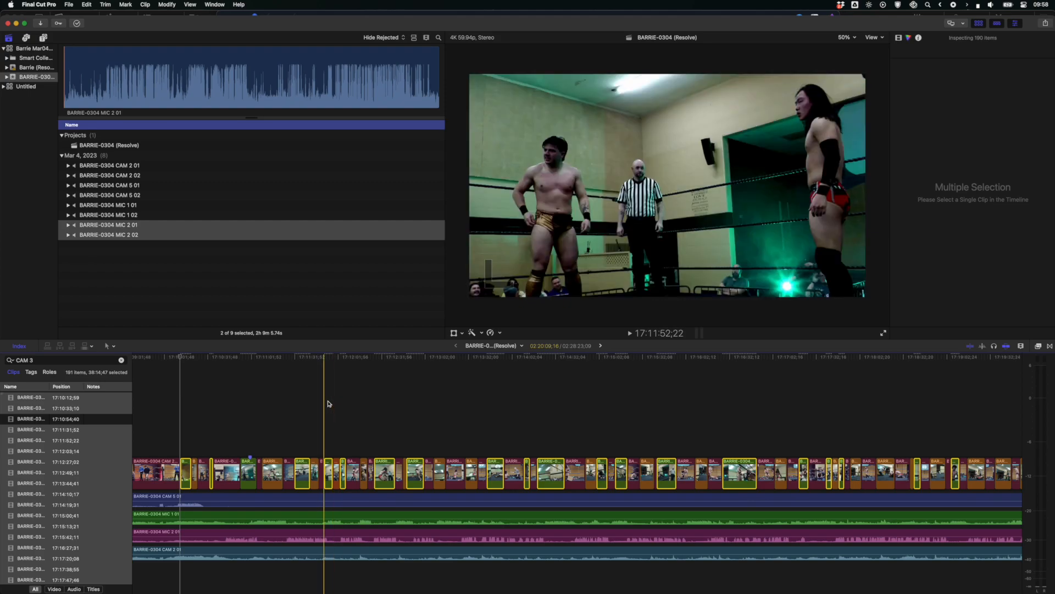
key("shift+super+a")
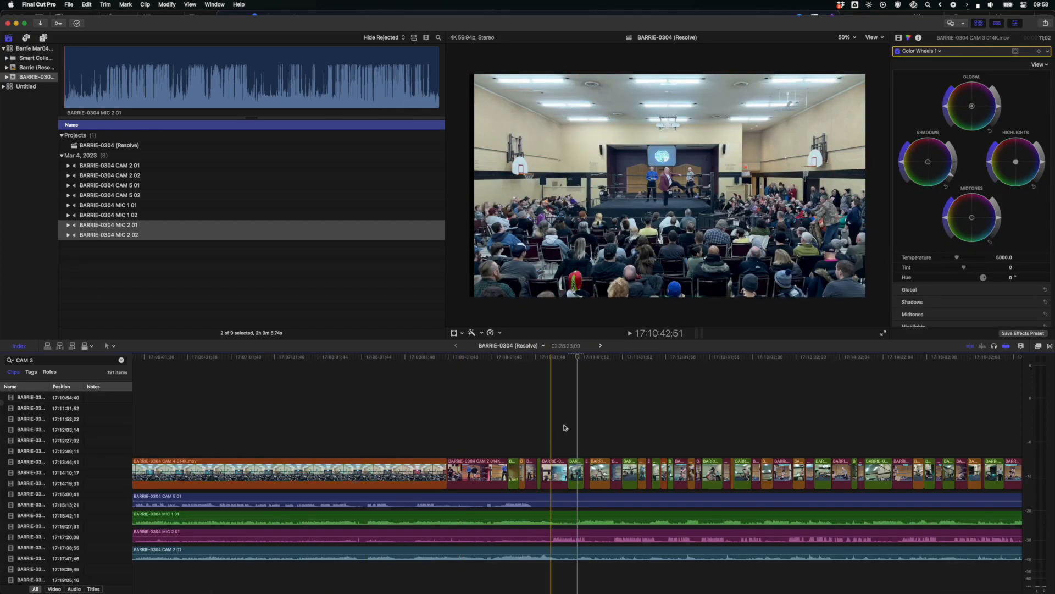
Step: Undo the pasted attributes and the Color Wheels correction on the CAM 3 clips
key("super+z")
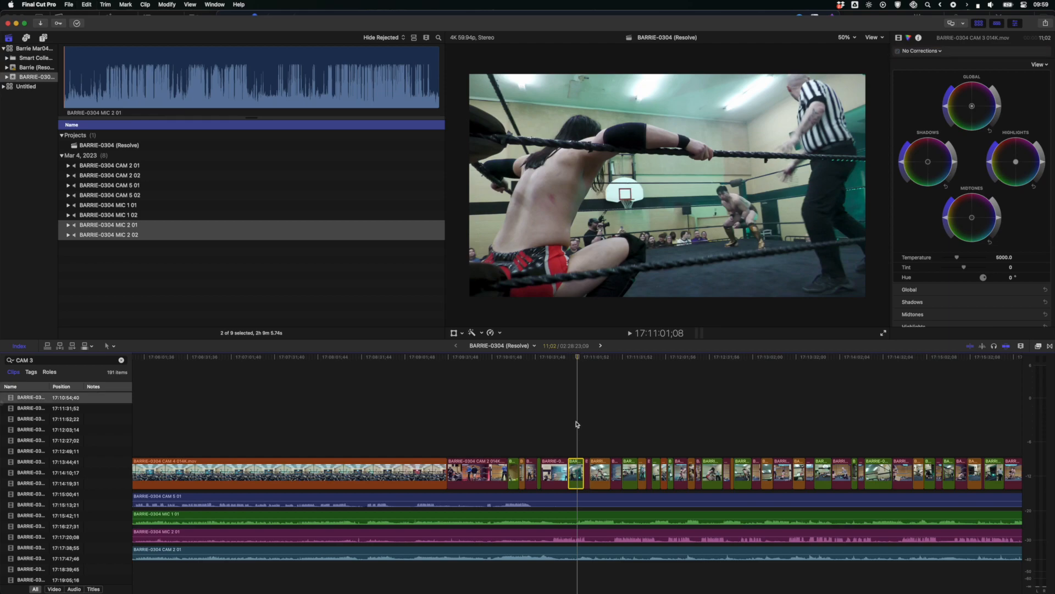
left_click(577, 424)
key("super+minus")
key("super+minus")
key("super+minus")
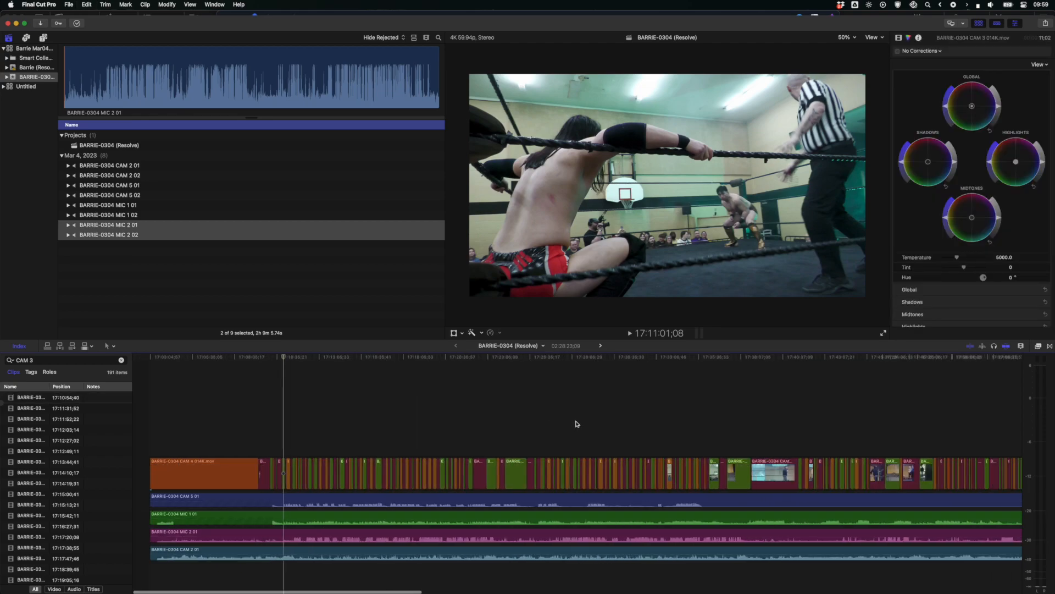
key("super+minus")
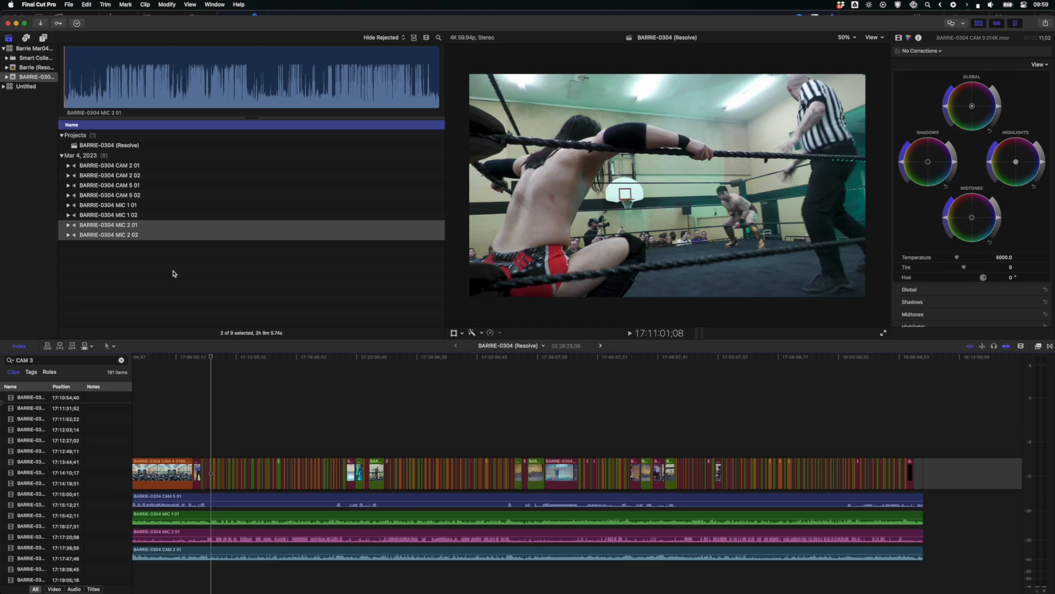
Step: Import BARRIE-0304 CAM 8 01.mp4 and CAM 8 02.mp4 from the Video ISO Files folder into the BARRIE-0304 event
left_click(296, 578)
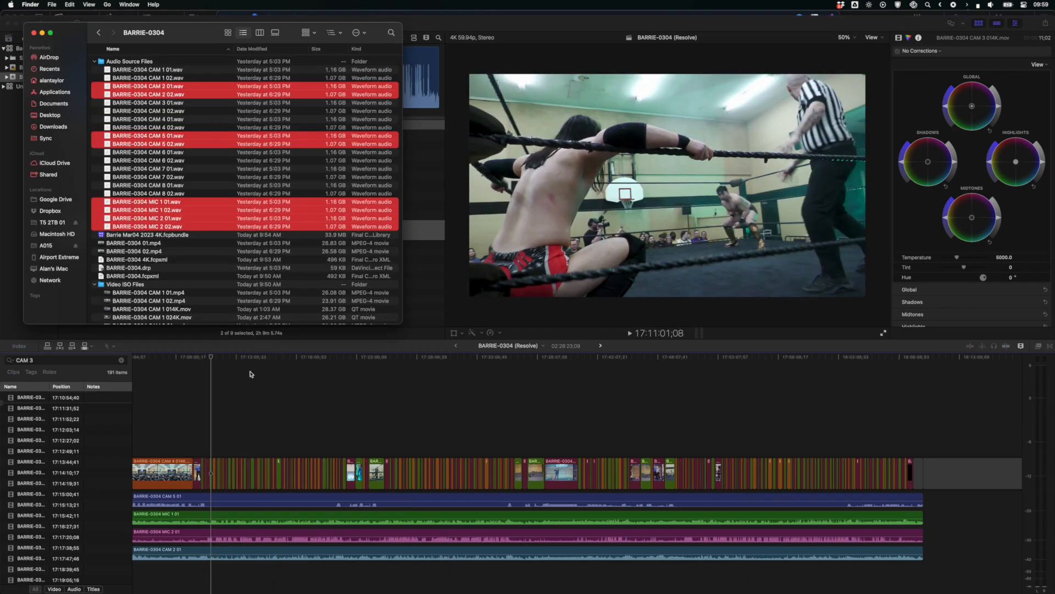
scroll(176, 285, "down", 7)
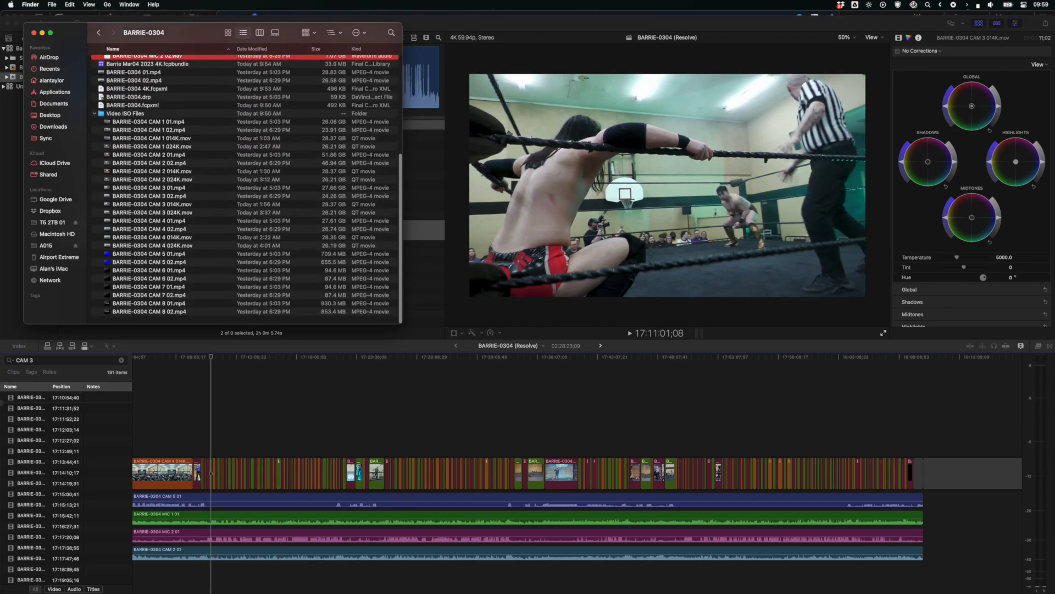
left_click(150, 309)
left_click(149, 315, "shift")
left_click_drag(152, 311, 423, 308)
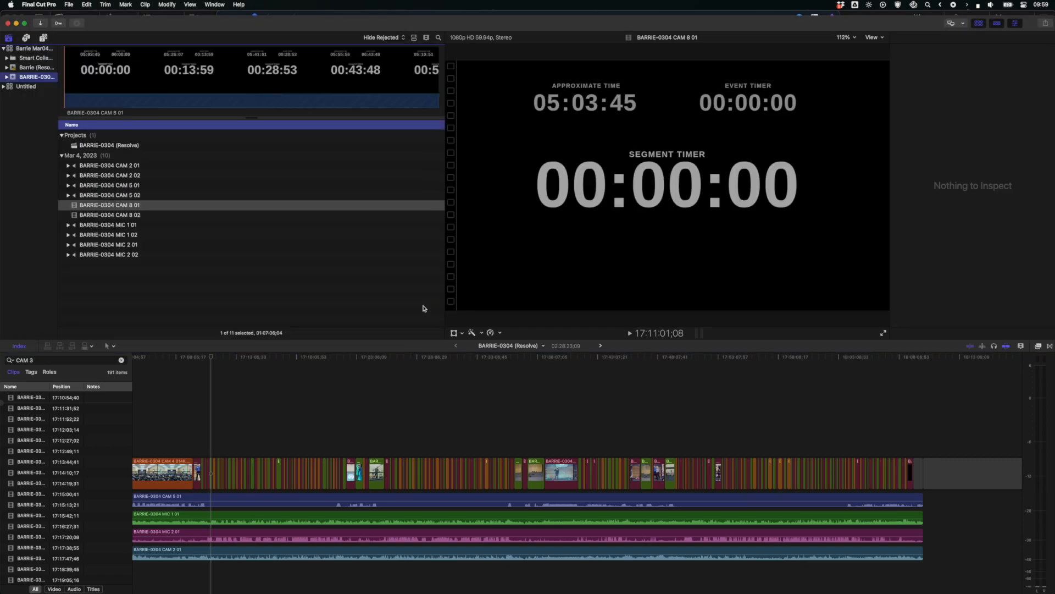
left_click(424, 309)
Step: Connect both CAM 8 segment timer clips below the video, starting at the timeline's beginning
left_click(118, 206)
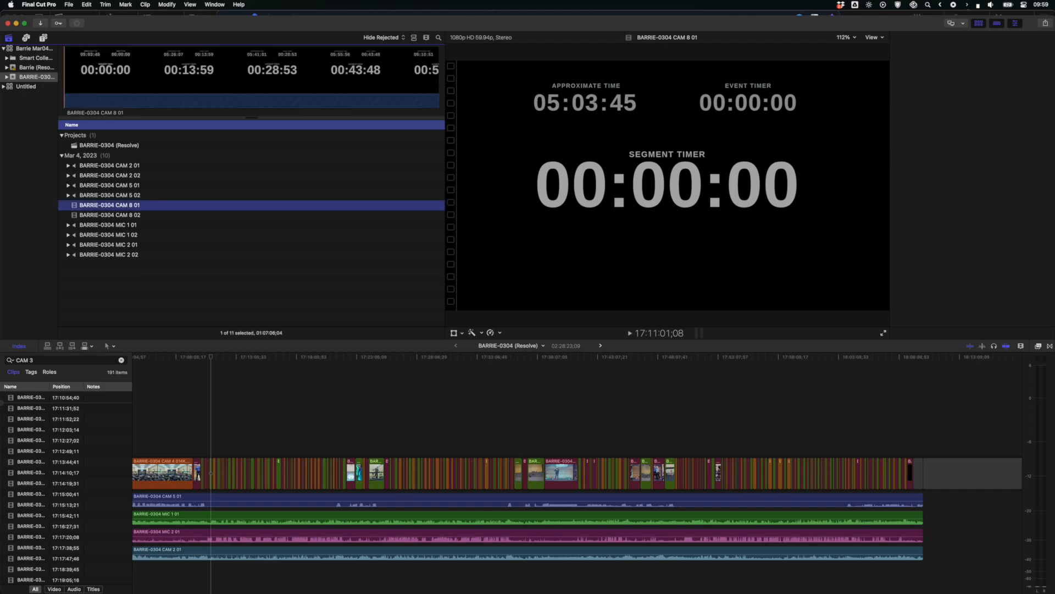
left_click(105, 215, "shift")
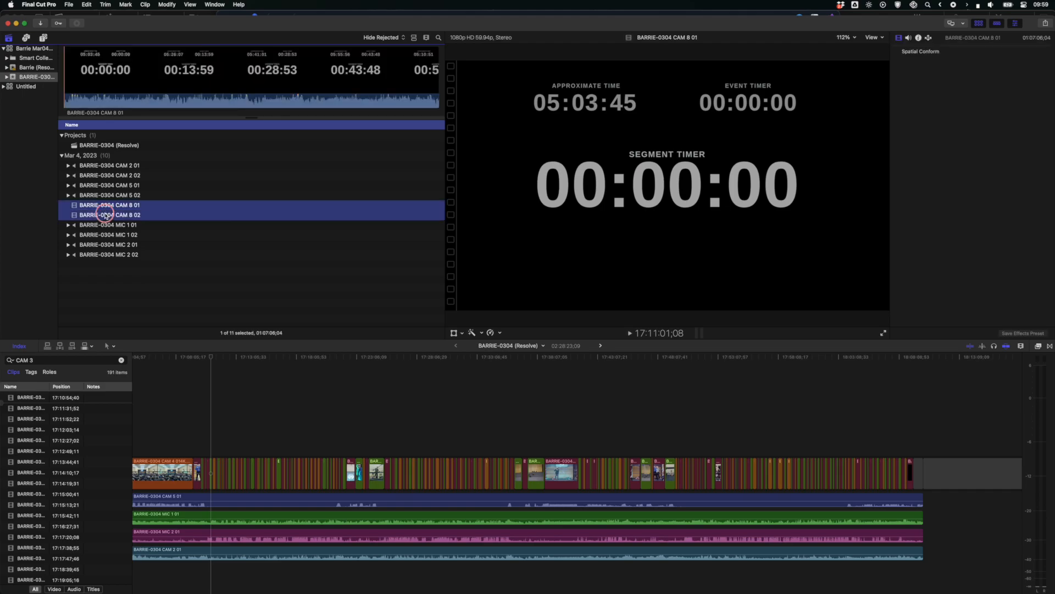
left_click_drag(164, 338, 151, 507)
Step: Move the CAM 8 02 timer clip so it starts with the second video section after the gap
scroll(412, 489, "right", 4)
key("super+minus")
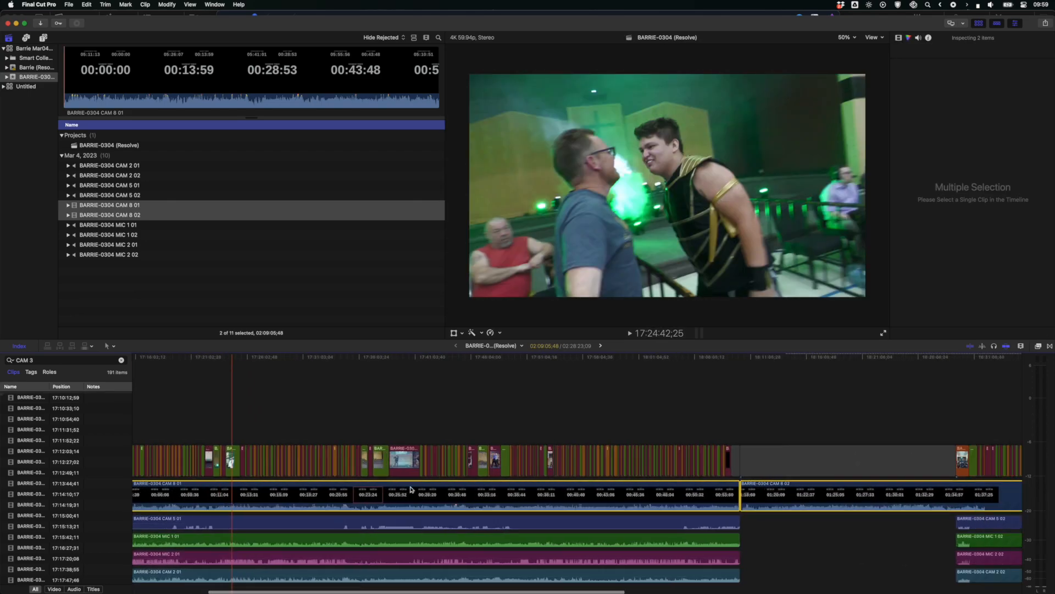
left_click(618, 542)
left_click_drag(593, 495, 728, 495)
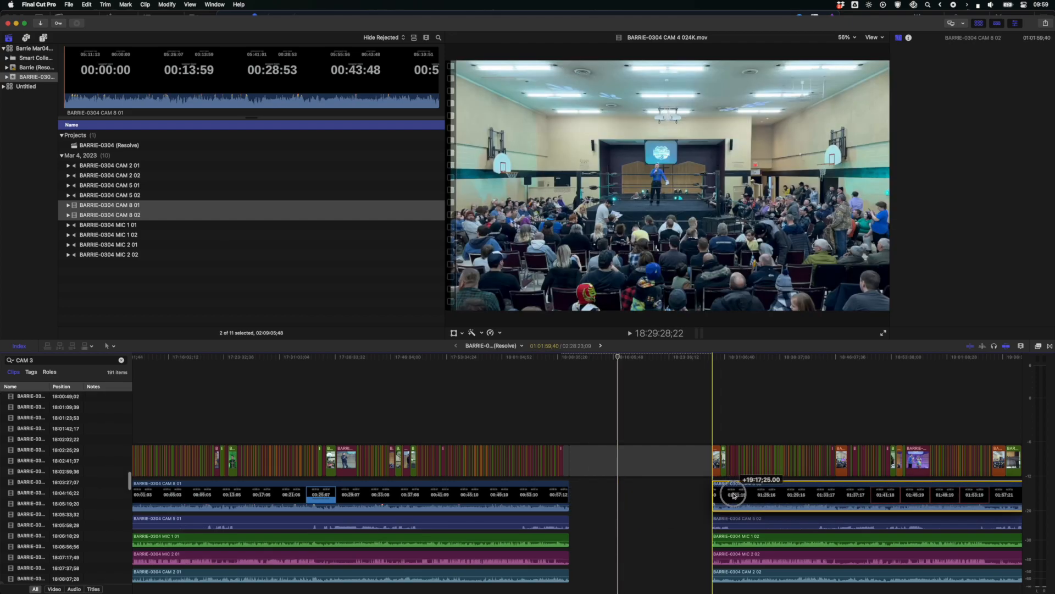
scroll(733, 495, "right", 4)
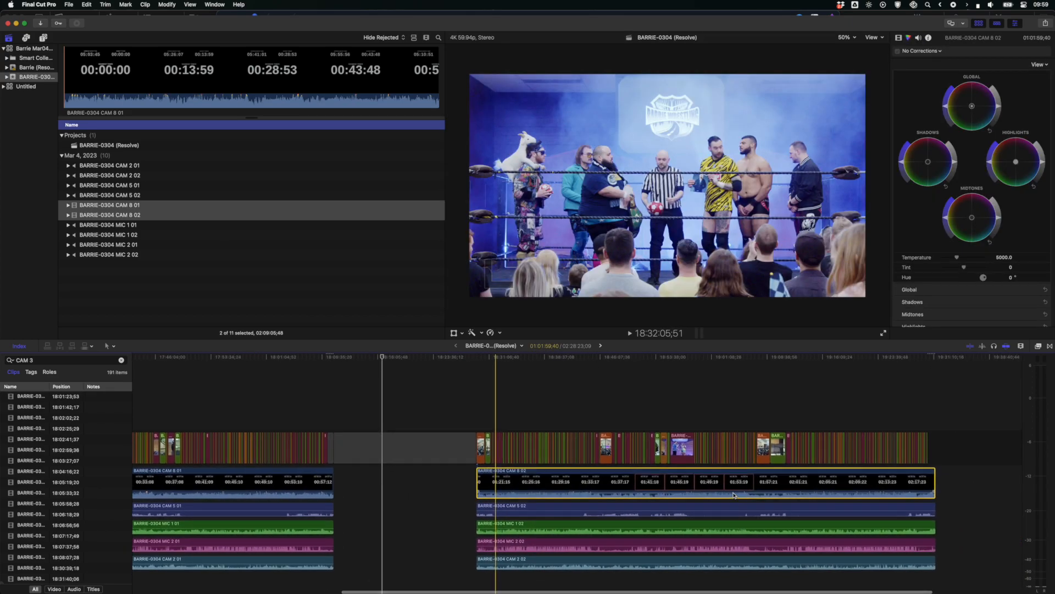
Step: Examine the CAM 8 02 segment timer frames alongside the switched video in the second section
left_click(686, 422)
key("super+=")
key("super+=")
key("super+=")
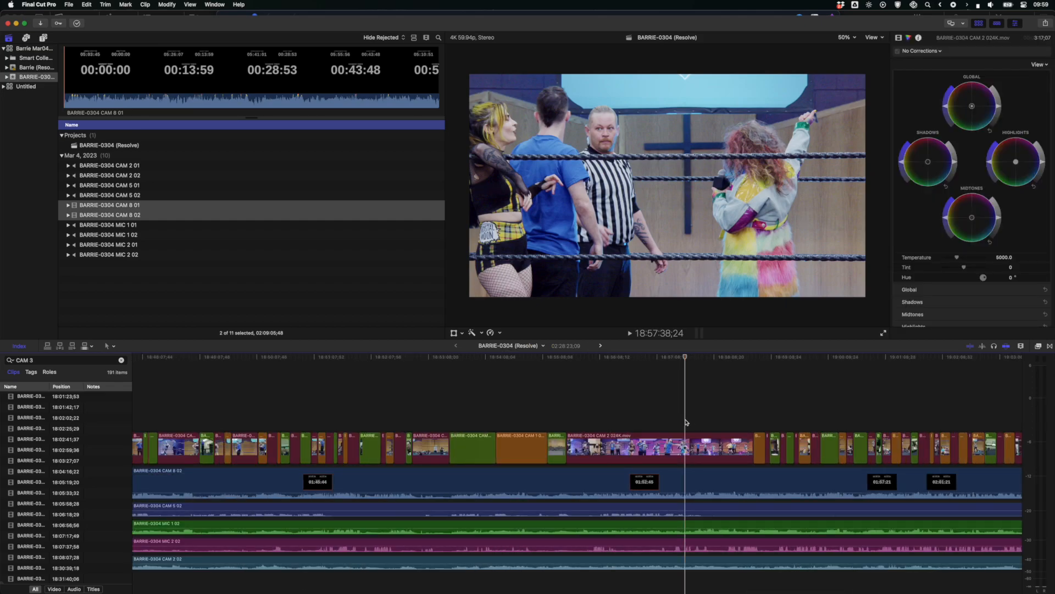
scroll(420, 473, "left", 5)
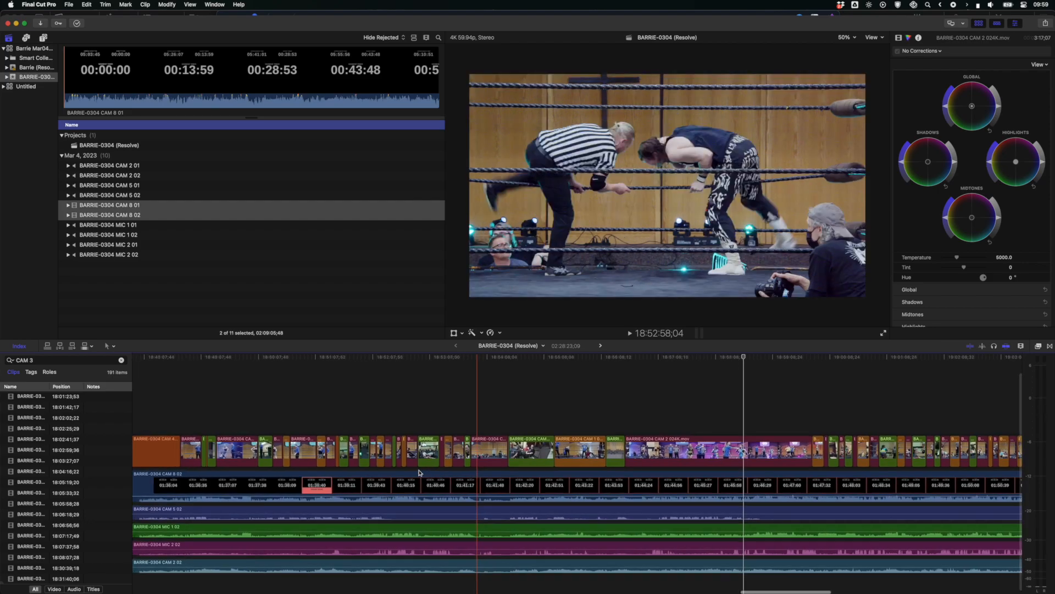
key("super+=")
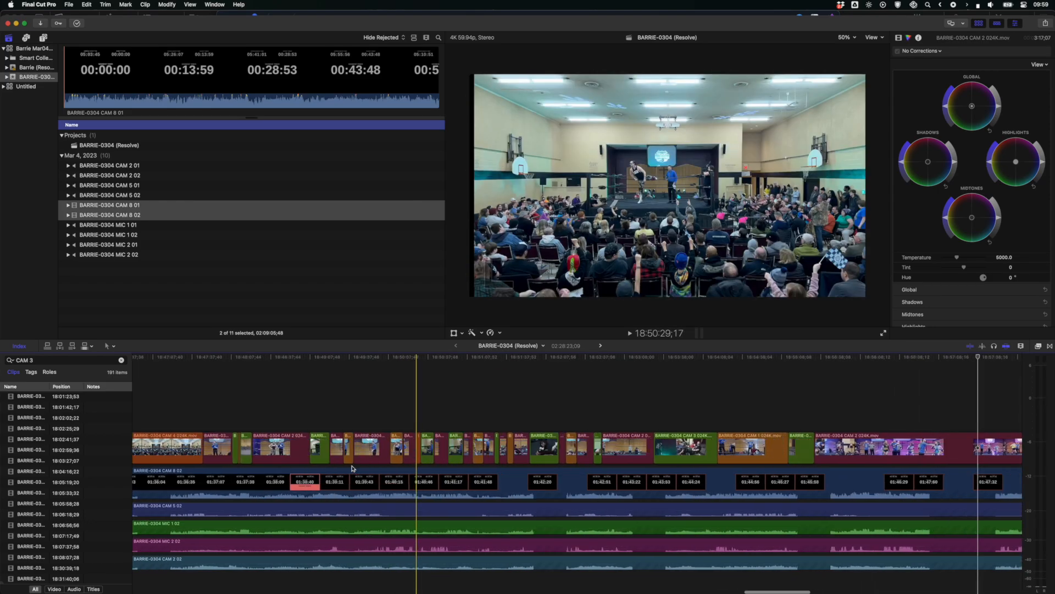
Step: Try covering the CAM 1 shot in the timer's TALENT ISSUE section with a connected copy of the nearby CAM 4 clip, extended to the shot's end
scroll(352, 467, "left", 5)
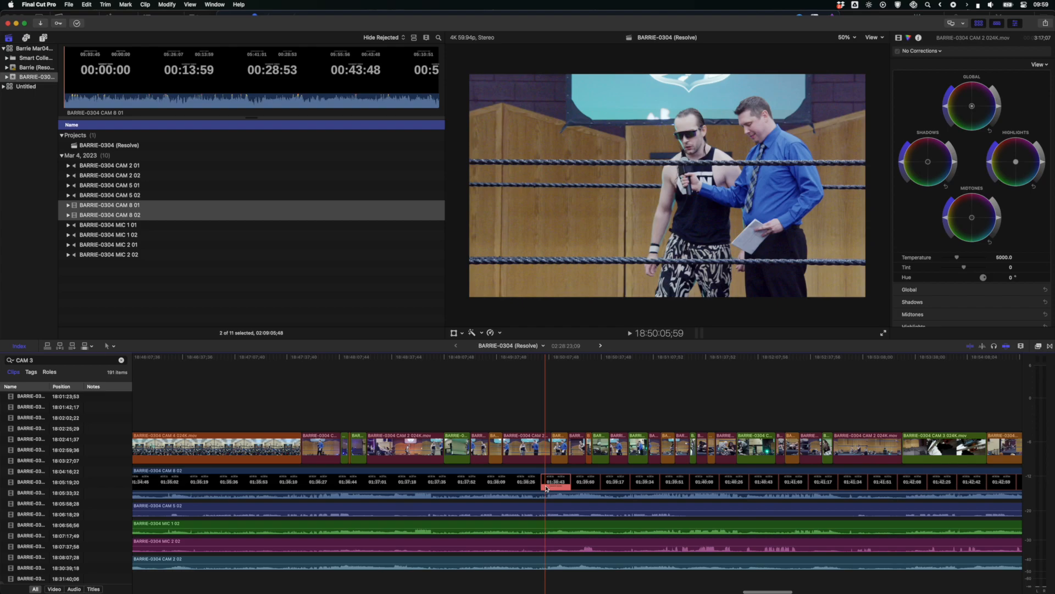
scroll(546, 488, "up", 5)
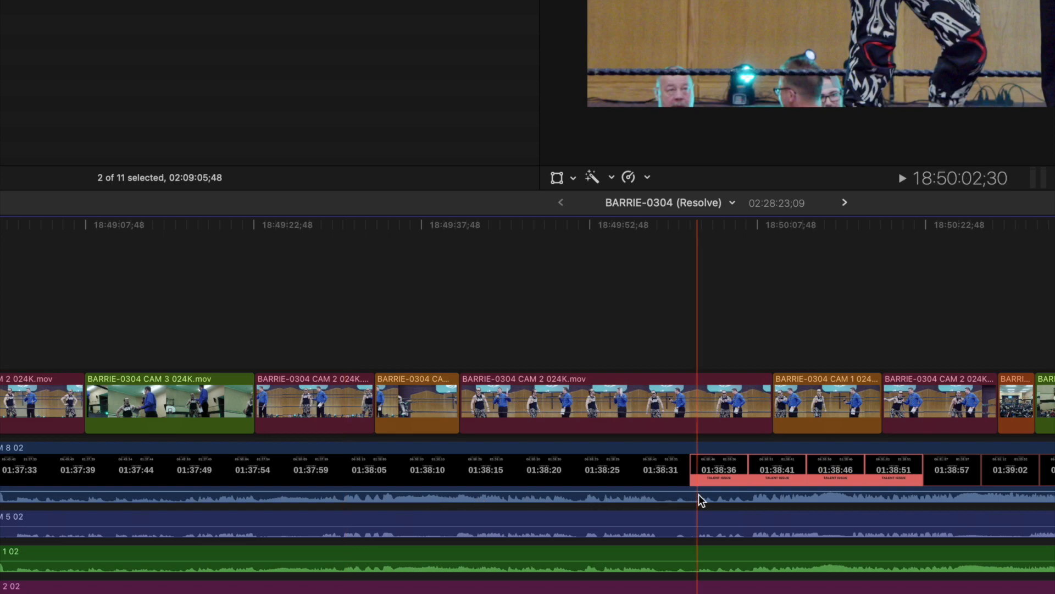
scroll(529, 494, "right", 3)
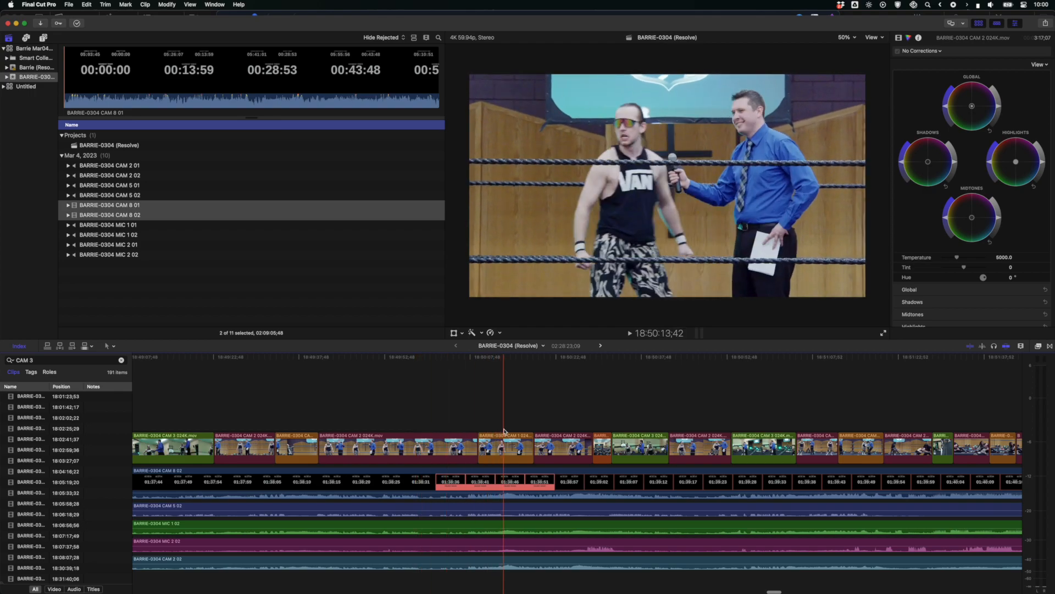
left_click(602, 443)
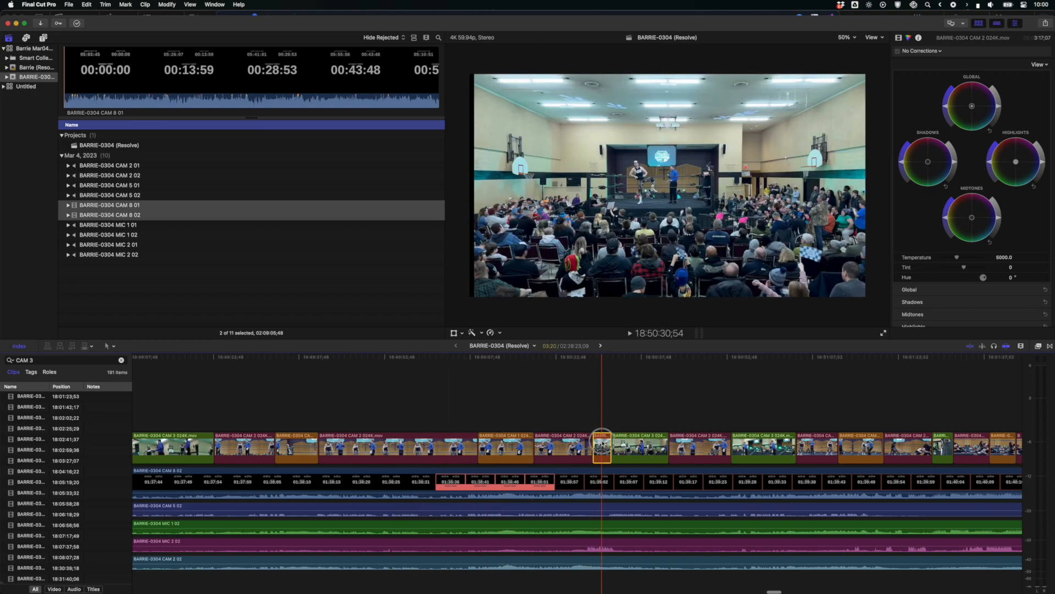
left_click_drag(603, 443, 479, 410)
left_click_drag(612, 406, 536, 413)
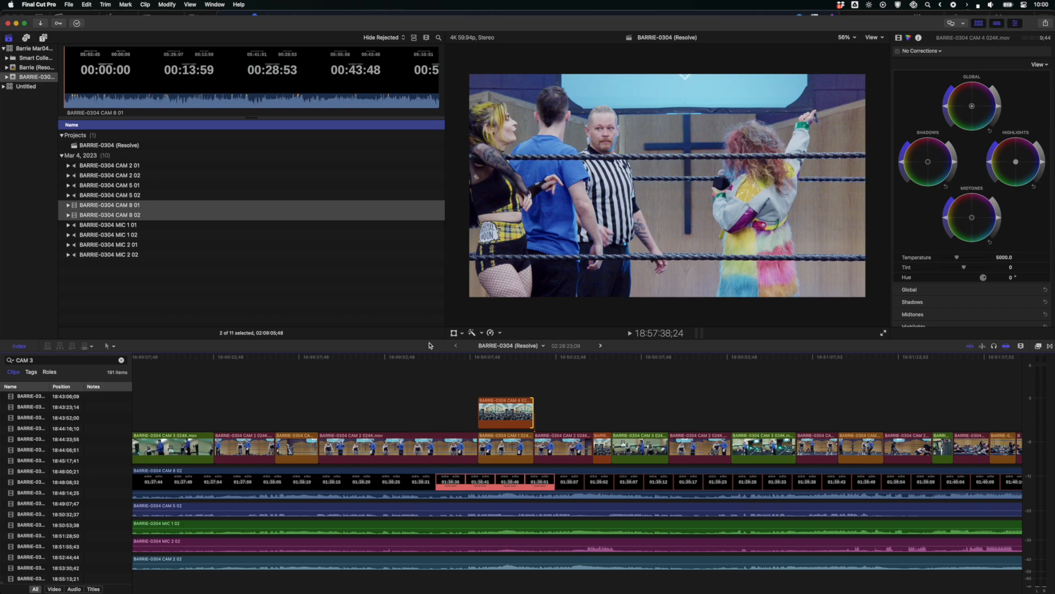
Step: Undo the CAM 4 cover copy and its trim above the CAM 1 shot
key("super+z")
key("super+z")
key("super+z")
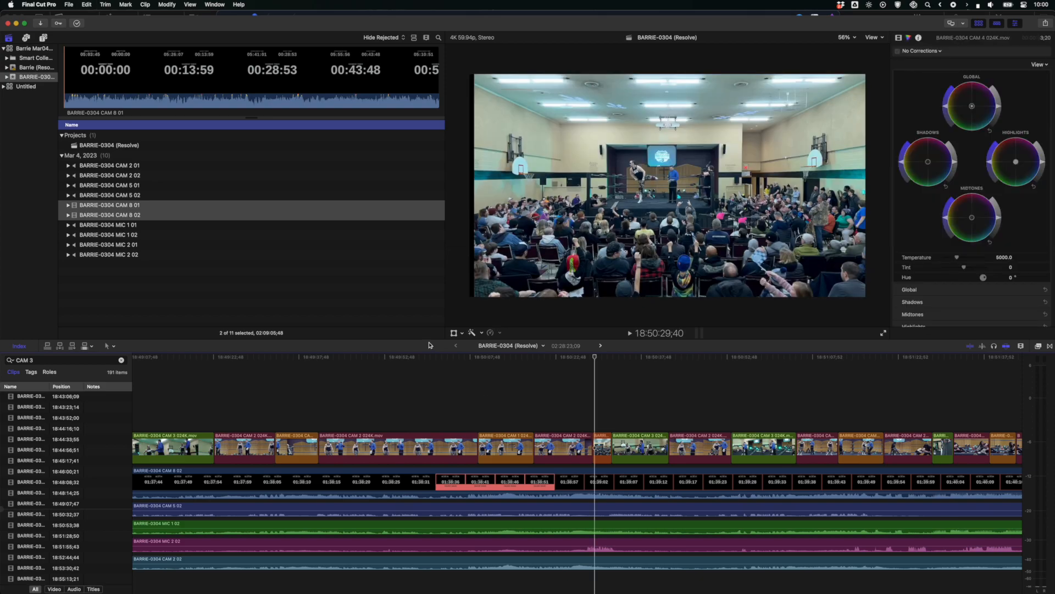